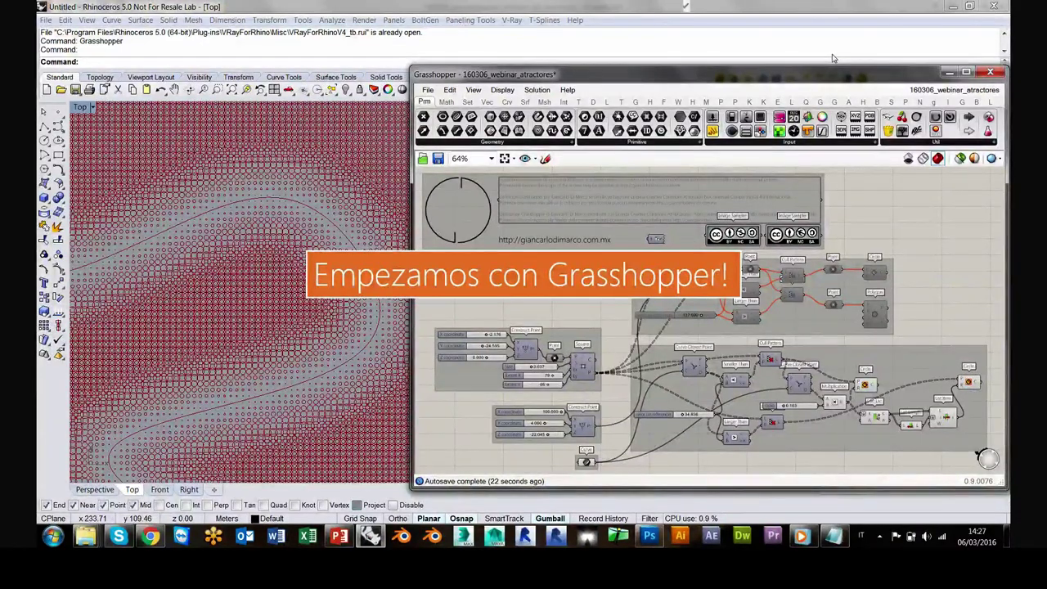
Step: Switch to Rhinoceros and move and resize the Grasshopper window so it sits beside the Rhino viewports
{"action": "key", "text": "alt+Tab"}
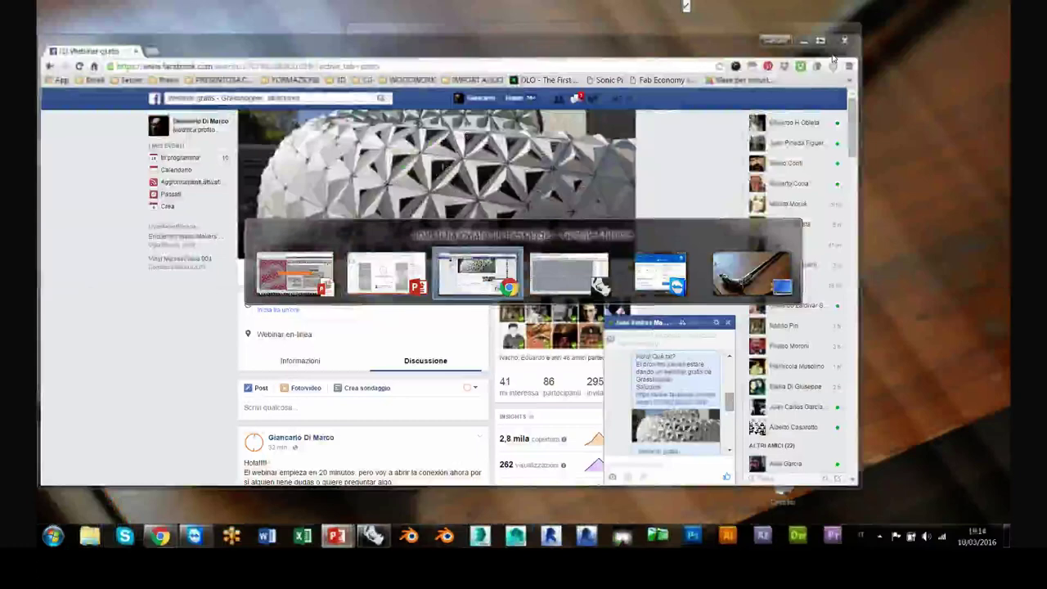
{"action": "key", "text": "alt+Tab"}
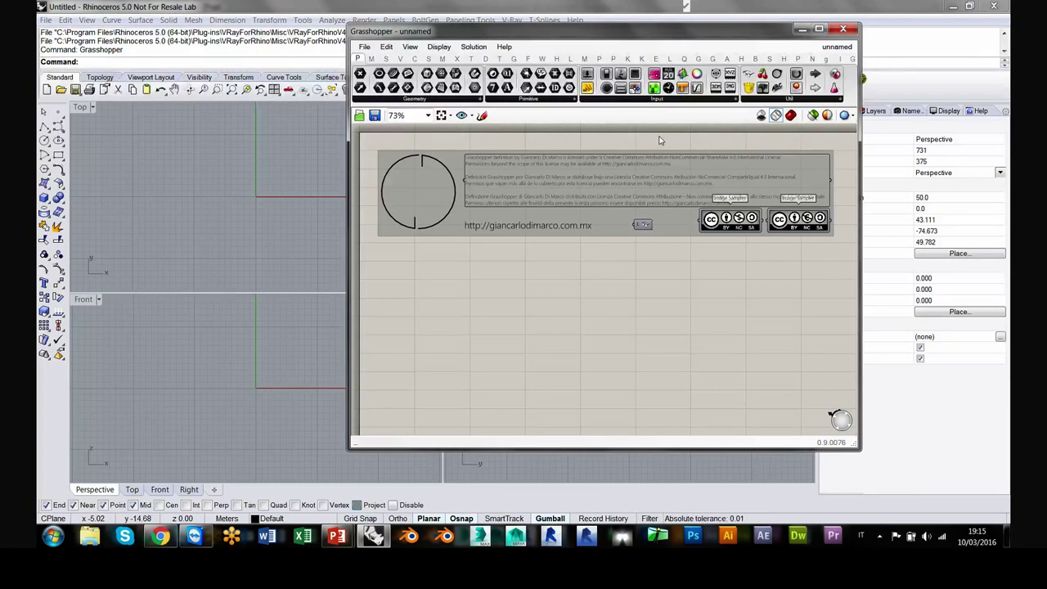
{"action": "mouse_move", "coordinate": [715, 35]}
{"action": "left_mouse_down"}
{"action": "mouse_move", "coordinate": [742, 39]}
{"action": "mouse_move", "coordinate": [686, 35]}
{"action": "mouse_move", "coordinate": [697, 25]}
{"action": "left_mouse_up"}
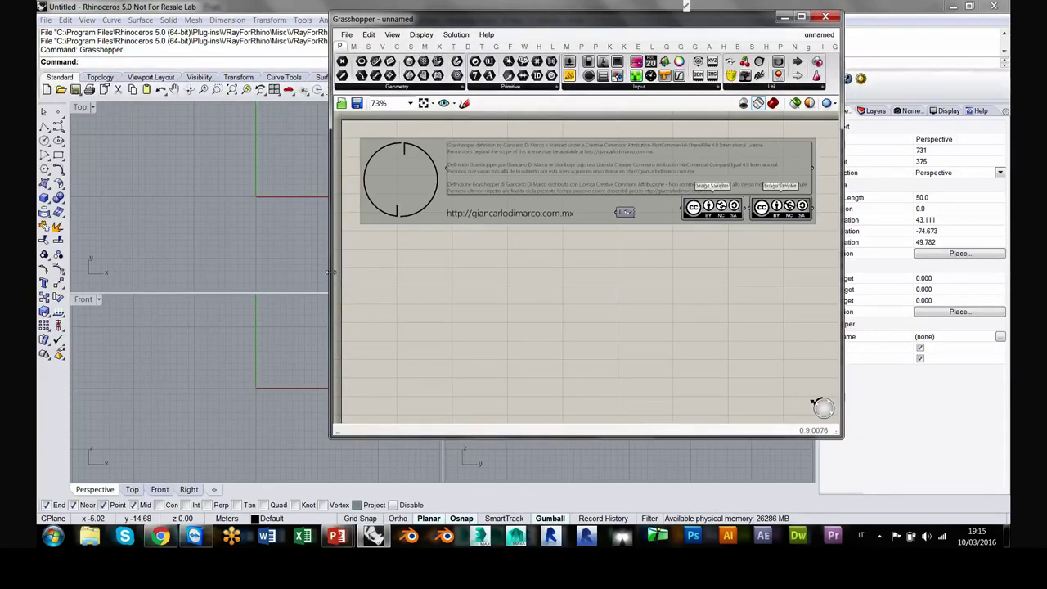
{"action": "left_click_drag", "start_coordinate": [330, 273], "coordinate": [80, 280]}
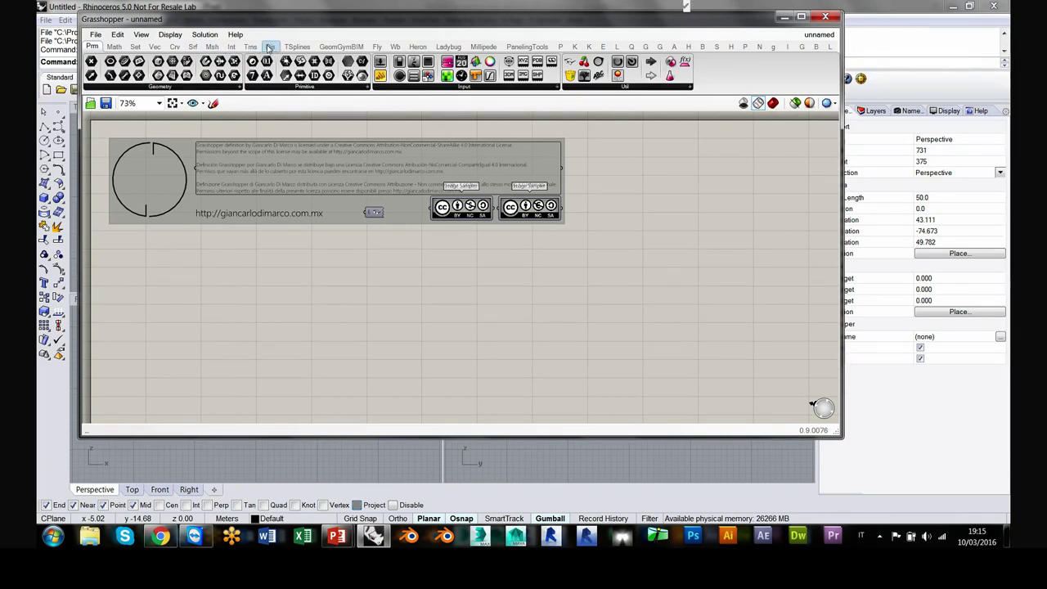
{"action": "scroll", "coordinate": [268, 47], "scroll_direction": "down", "scroll_amount": 6}
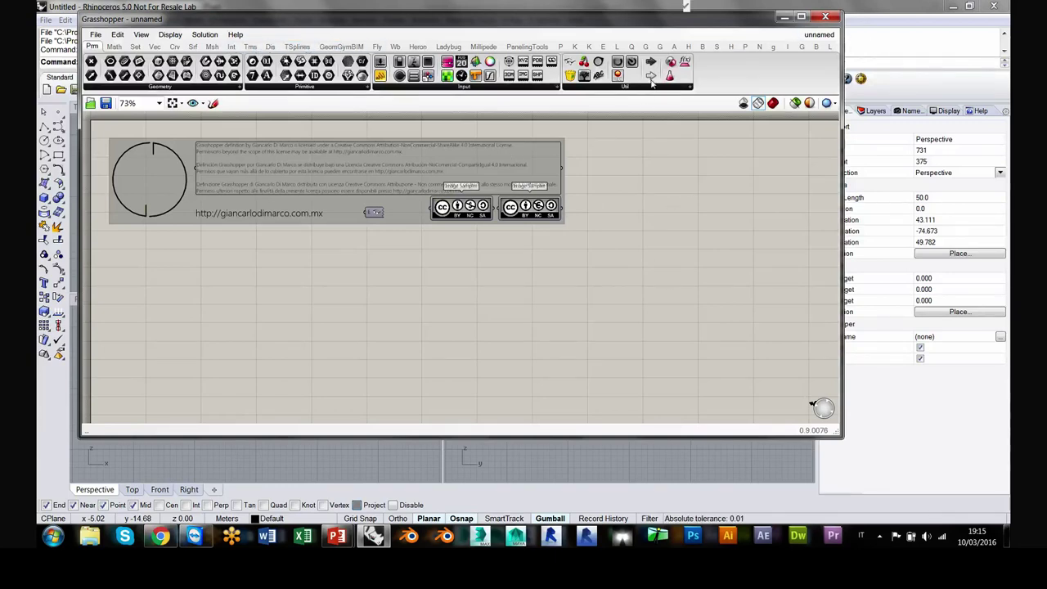
{"action": "left_click_drag", "start_coordinate": [629, 30], "coordinate": [792, 25]}
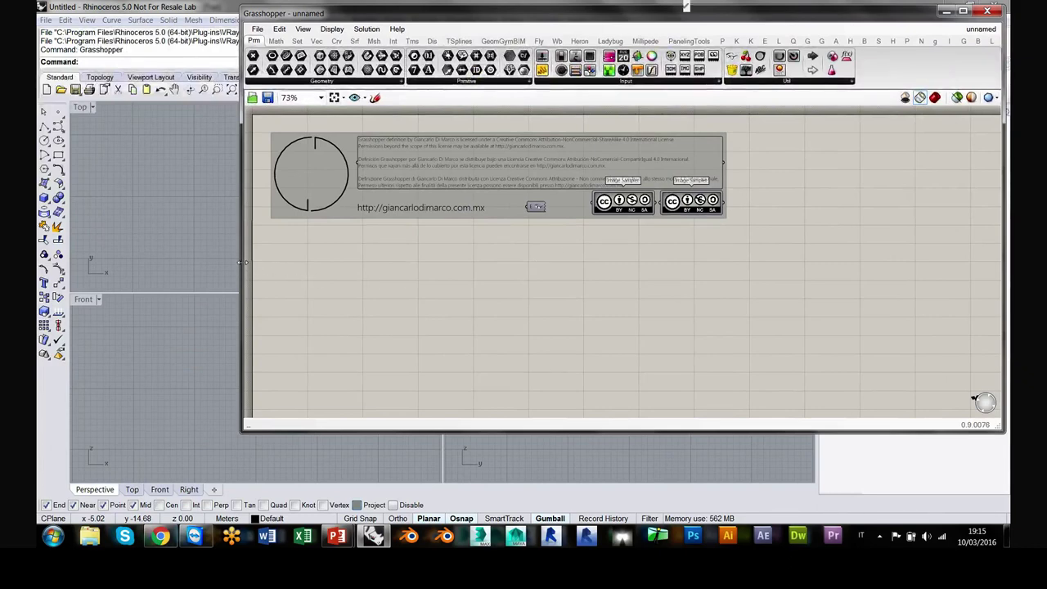
{"action": "left_click_drag", "start_coordinate": [243, 266], "coordinate": [448, 262]}
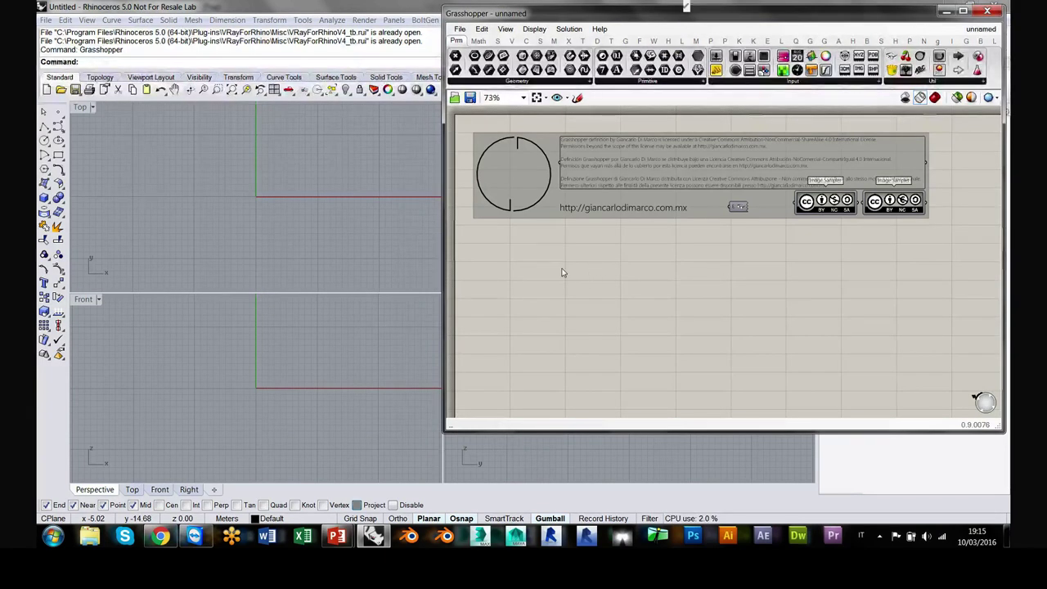
Step: Maximize the Top viewport in Rhino and extend the Grasshopper window to make its canvas taller
{"action": "double_click", "coordinate": [80, 107]}
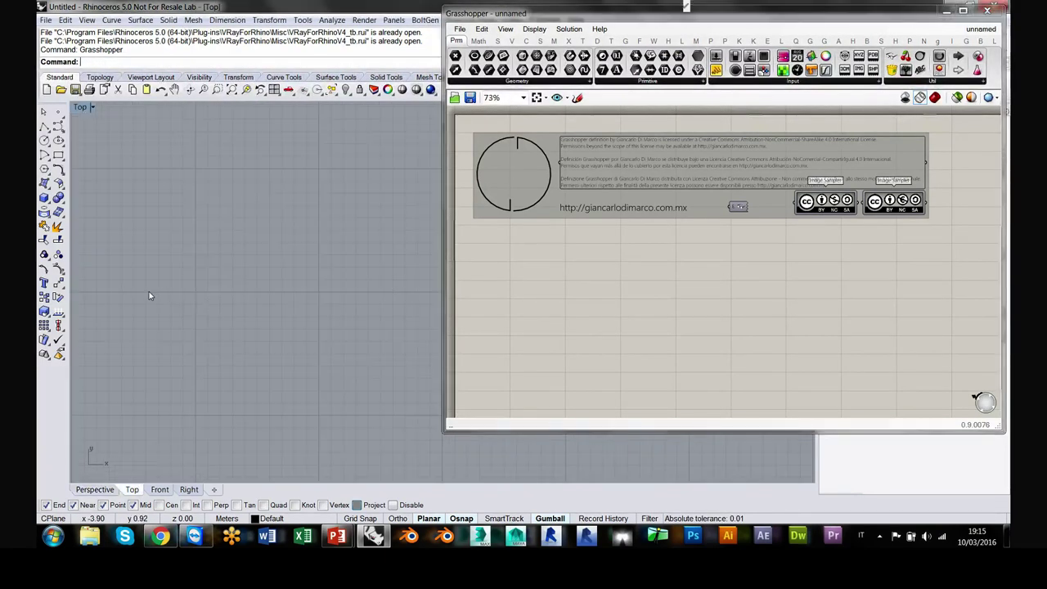
{"action": "right_click_drag", "start_coordinate": [150, 293], "coordinate": [271, 351]}
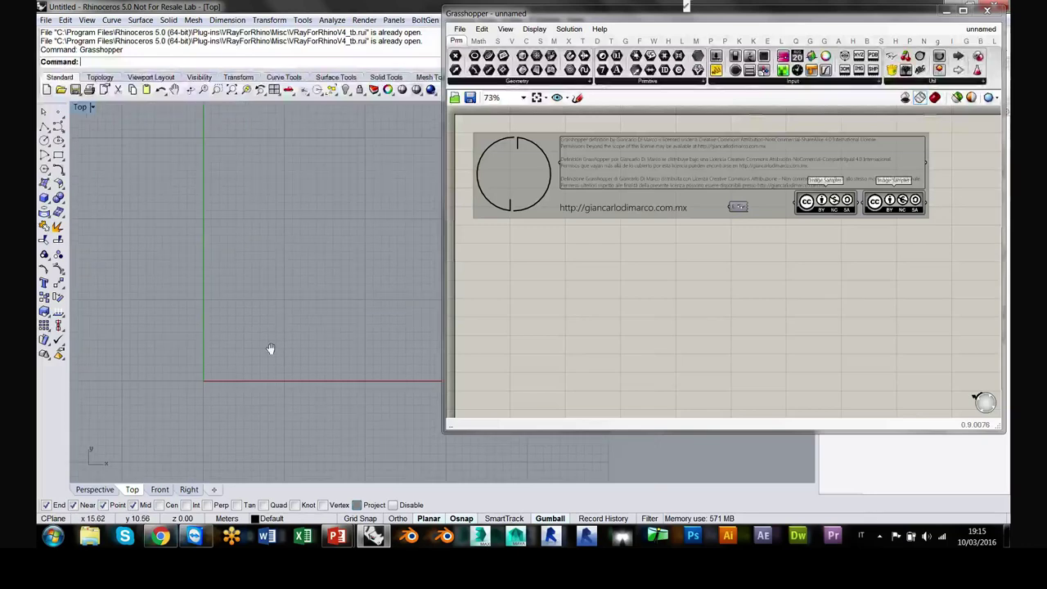
{"action": "right_click_drag", "start_coordinate": [397, 244], "coordinate": [318, 313]}
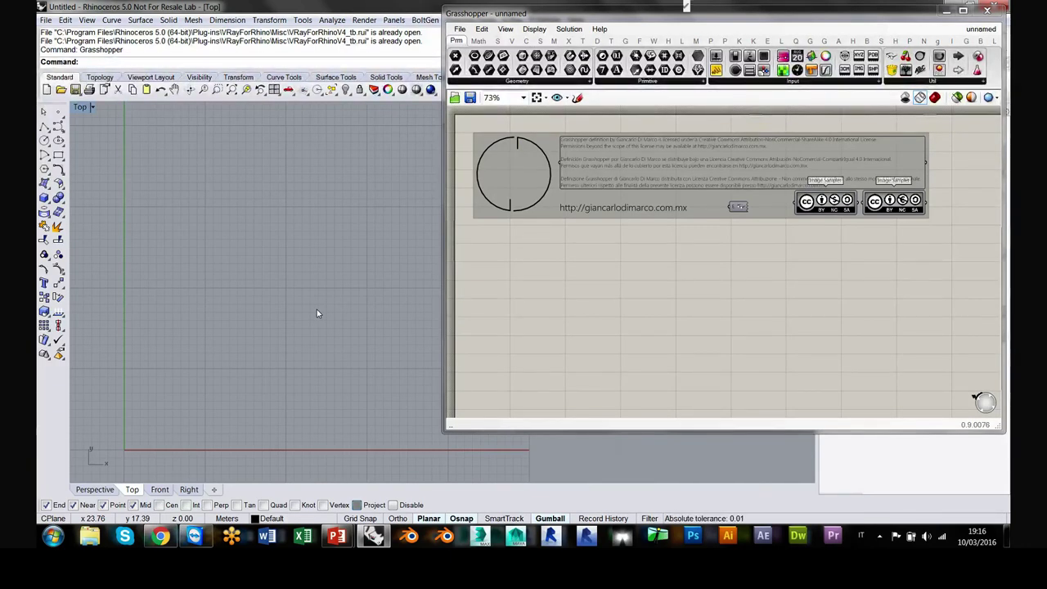
{"action": "left_click", "coordinate": [563, 278]}
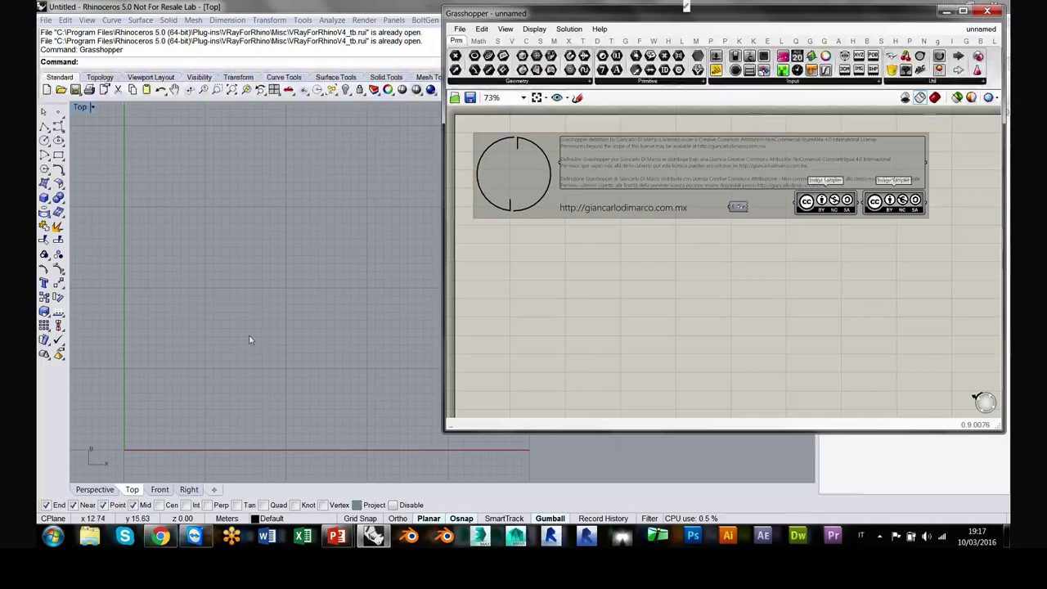
{"action": "right_click_drag", "start_coordinate": [251, 341], "coordinate": [234, 348]}
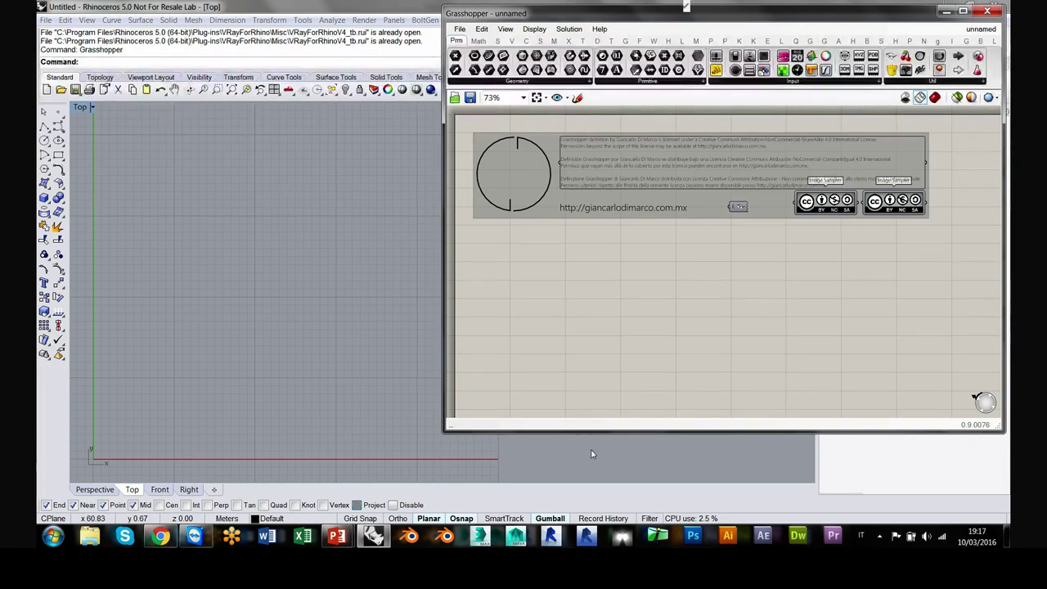
{"action": "left_click_drag", "start_coordinate": [602, 430], "coordinate": [602, 501]}
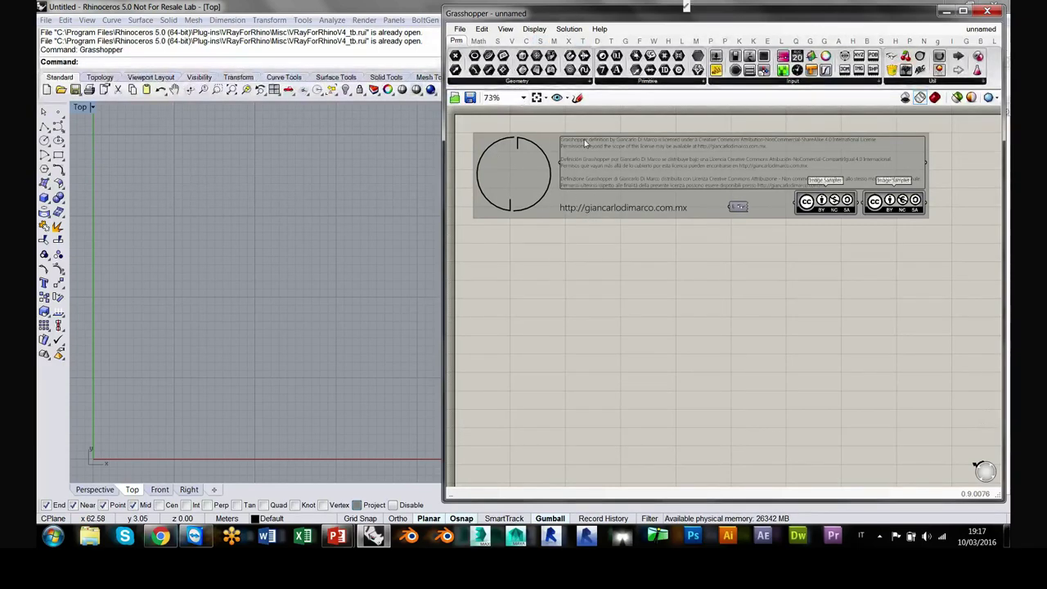
Step: Place a Square grid component from the Vector category's Grid group on the empty canvas below the header group
{"action": "left_click", "coordinate": [511, 40]}
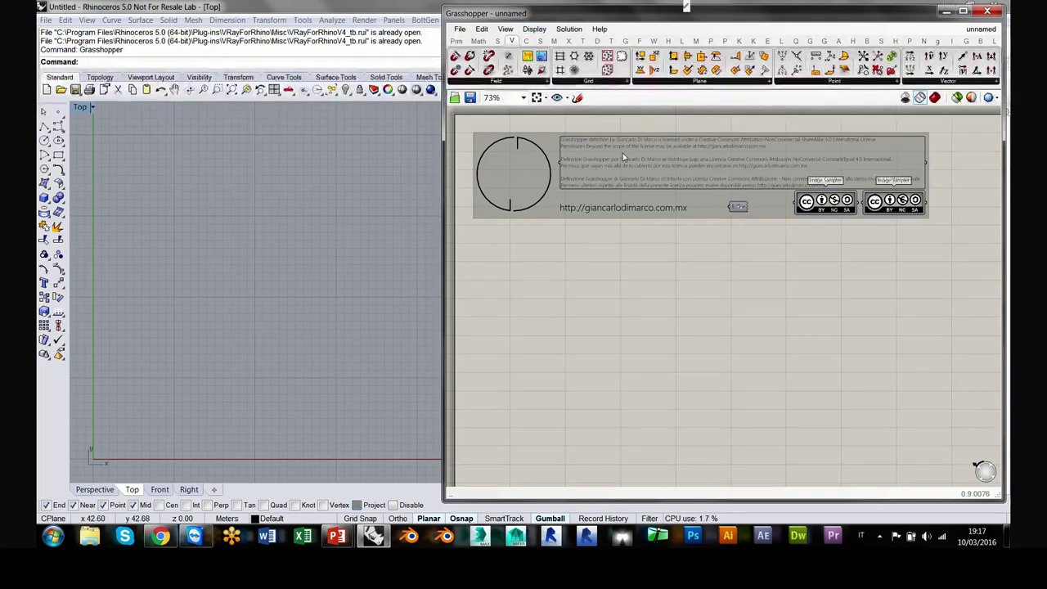
{"action": "left_click_drag", "start_coordinate": [446, 125], "coordinate": [252, 129]}
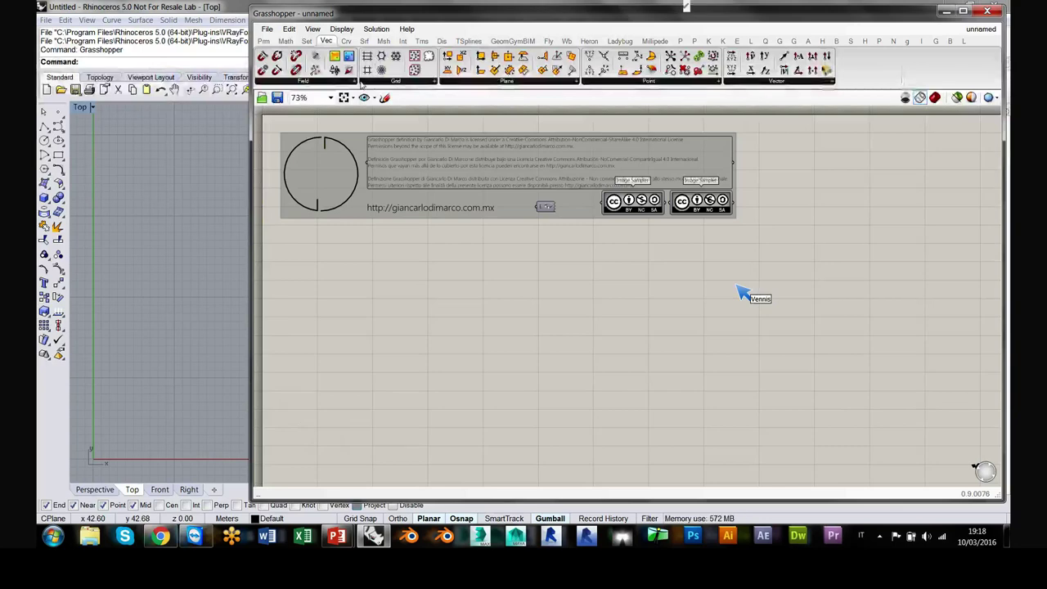
{"action": "left_click", "coordinate": [396, 82]}
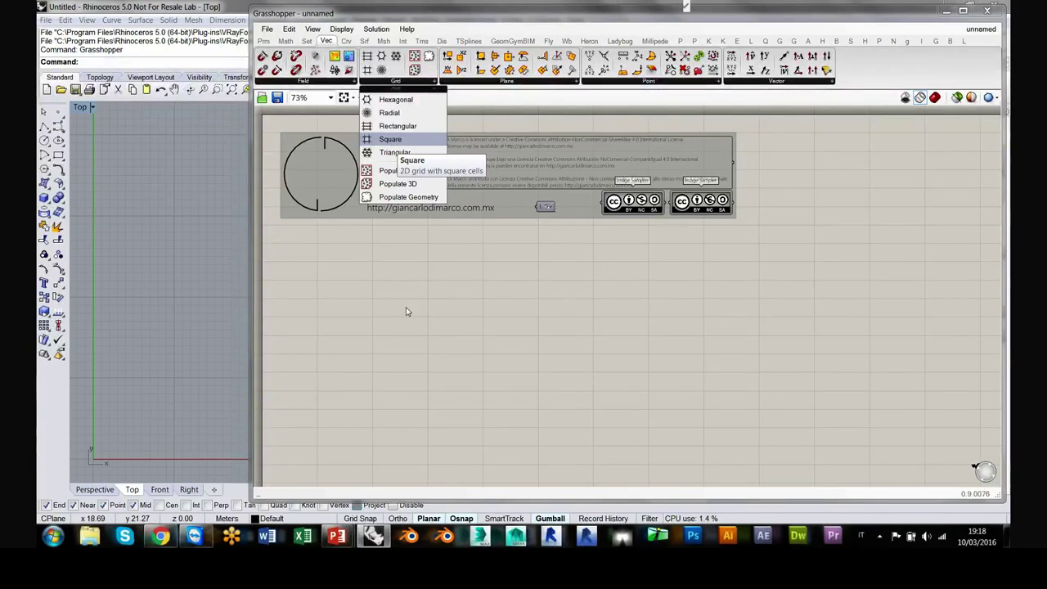
{"action": "left_click", "coordinate": [378, 324]}
{"action": "scroll", "coordinate": [378, 324], "scroll_direction": "up", "scroll_amount": 3}
{"action": "right_click_drag", "start_coordinate": [266, 281], "coordinate": [360, 281]}
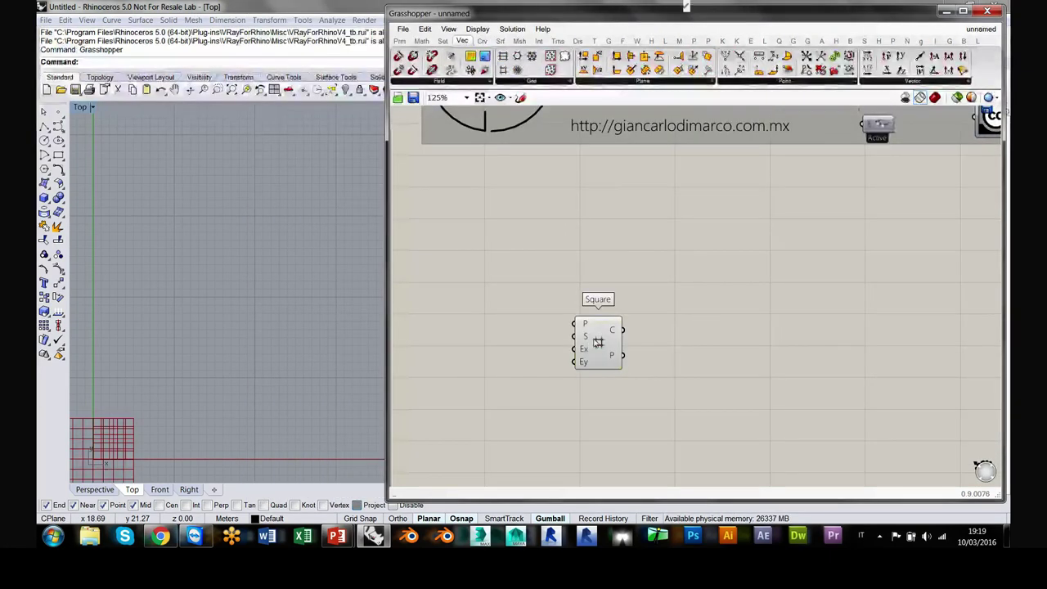
Step: Reposition the Square grid component on the canvas and enlarge it enough to read its input and output labels
{"action": "left_click_drag", "start_coordinate": [582, 335], "coordinate": [568, 287]}
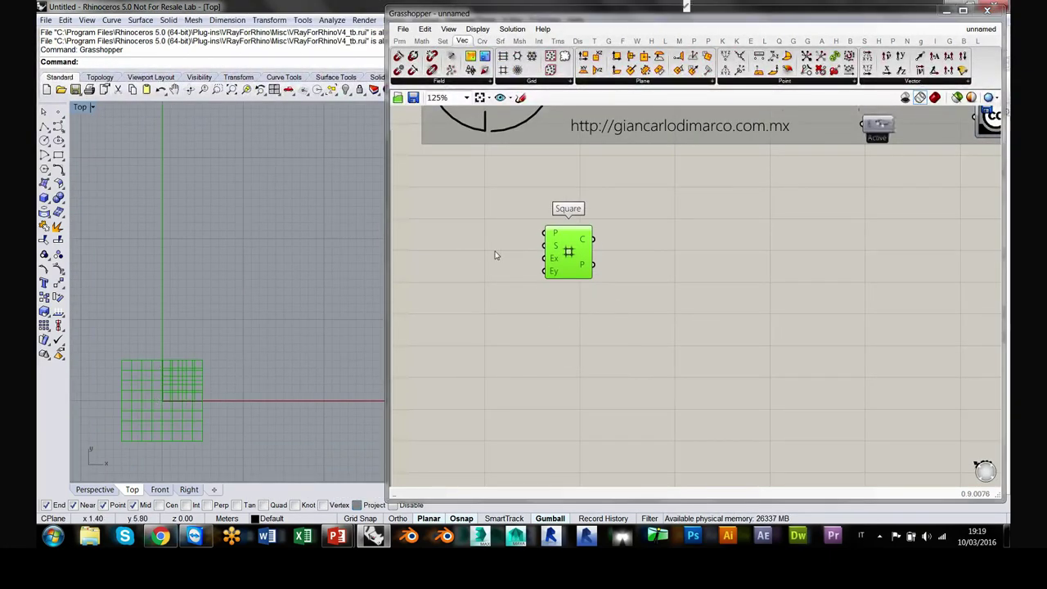
{"action": "left_click", "coordinate": [495, 255]}
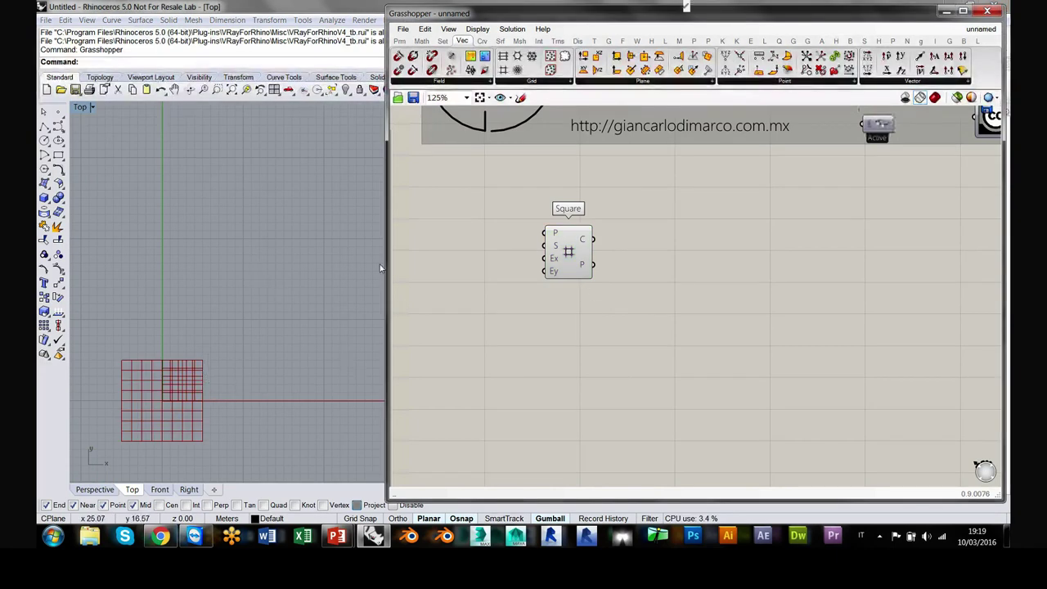
{"action": "left_click_drag", "start_coordinate": [563, 237], "coordinate": [486, 214]}
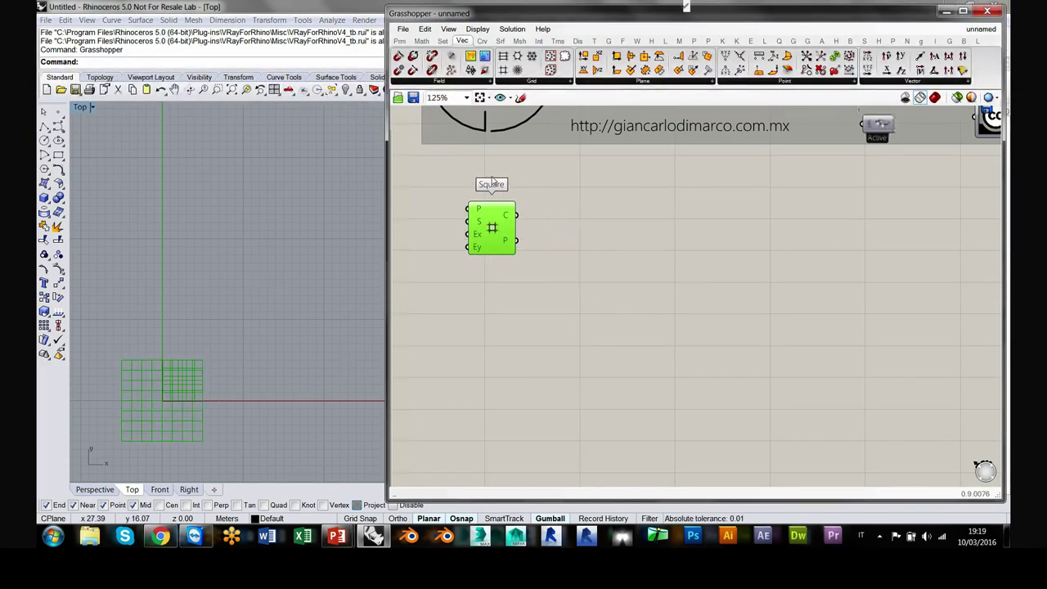
{"action": "scroll", "coordinate": [492, 181], "scroll_direction": "up", "scroll_amount": 4}
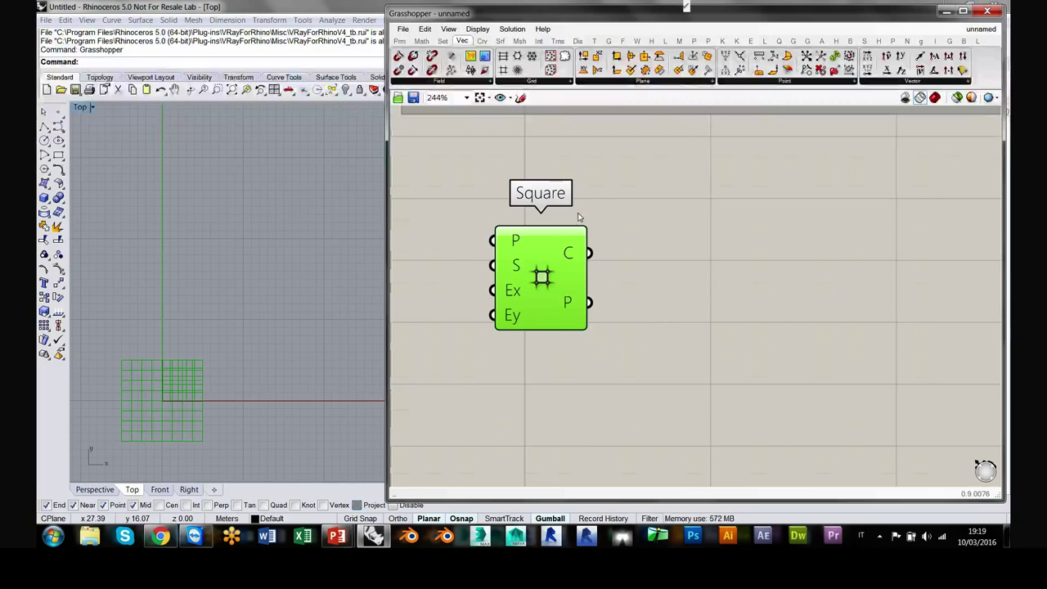
{"action": "left_click_drag", "start_coordinate": [547, 292], "coordinate": [602, 280]}
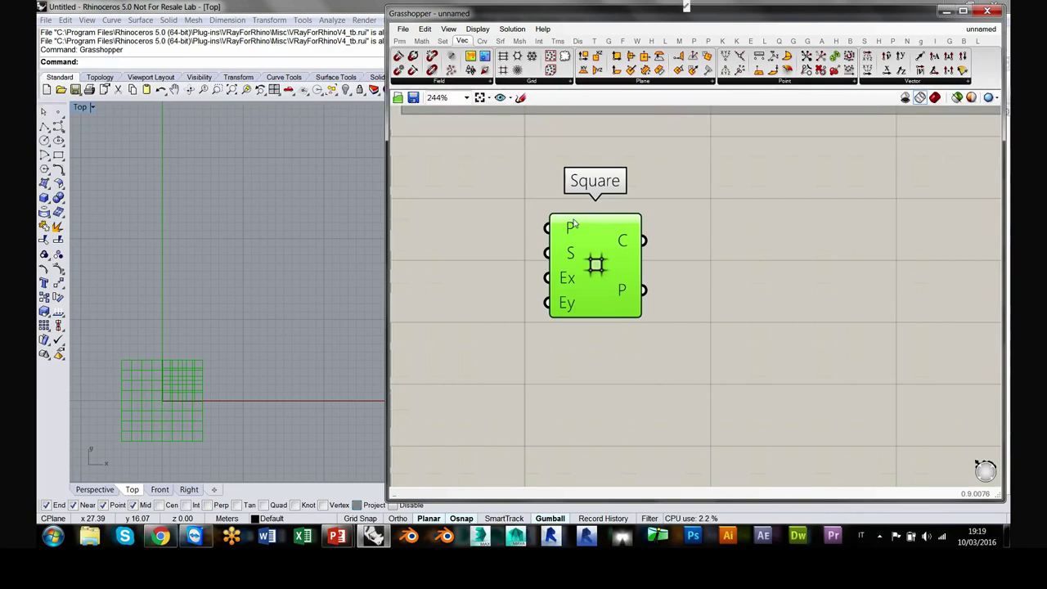
Step: Dismiss the TeamViewer licence notices and deselect the Square grid component
{"action": "mouse_move", "coordinate": [570, 229]}
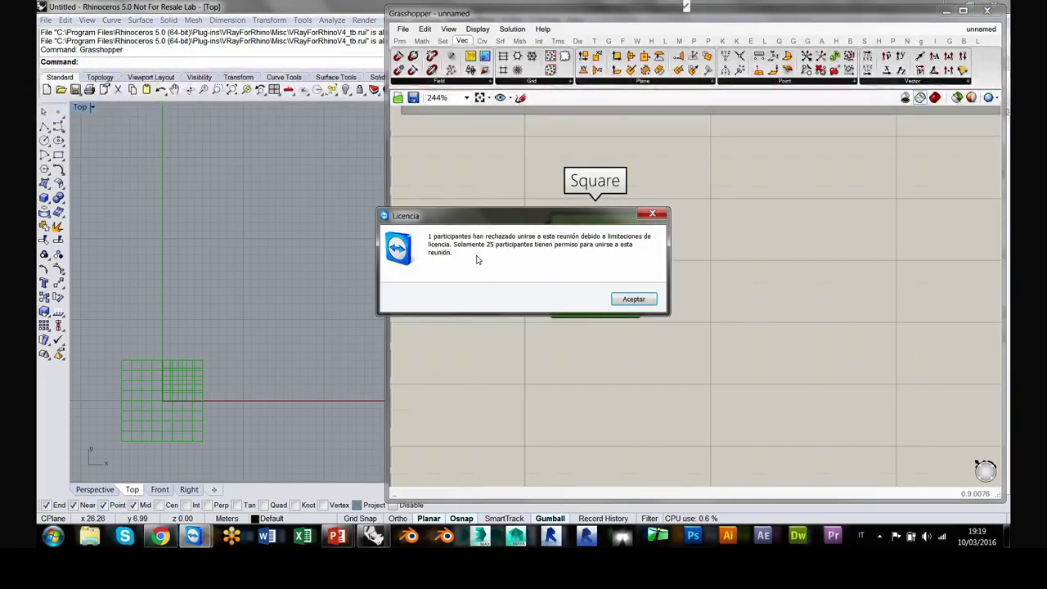
{"action": "left_click", "coordinate": [642, 299]}
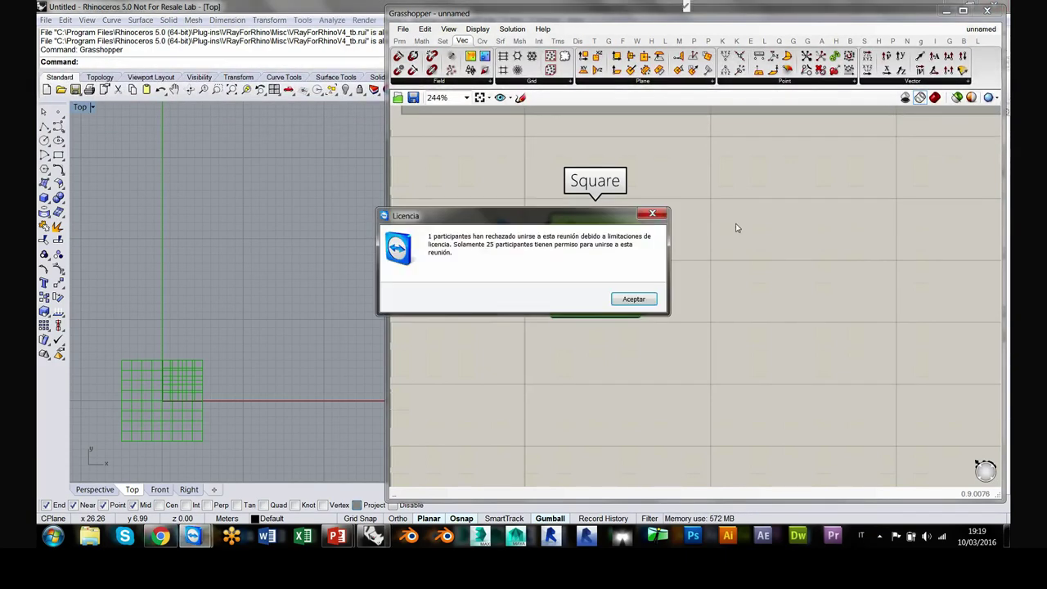
{"action": "left_click", "coordinate": [633, 300]}
{"action": "left_click", "coordinate": [661, 174]}
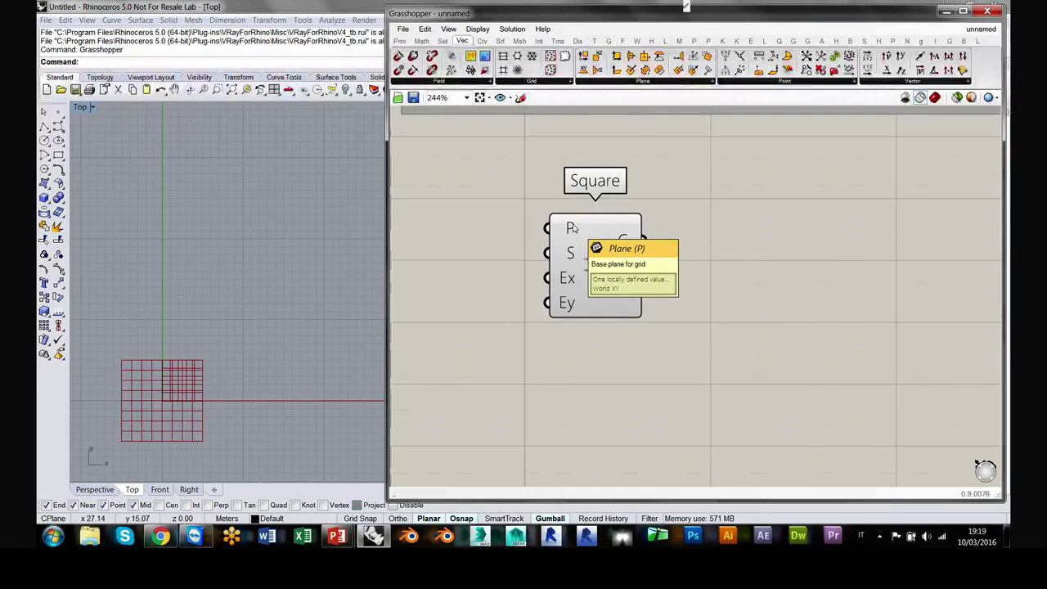
Step: Examine the Square component's plane, cell size and X and Y extent inputs against the grid in the Top viewport
{"action": "mouse_move", "coordinate": [570, 254]}
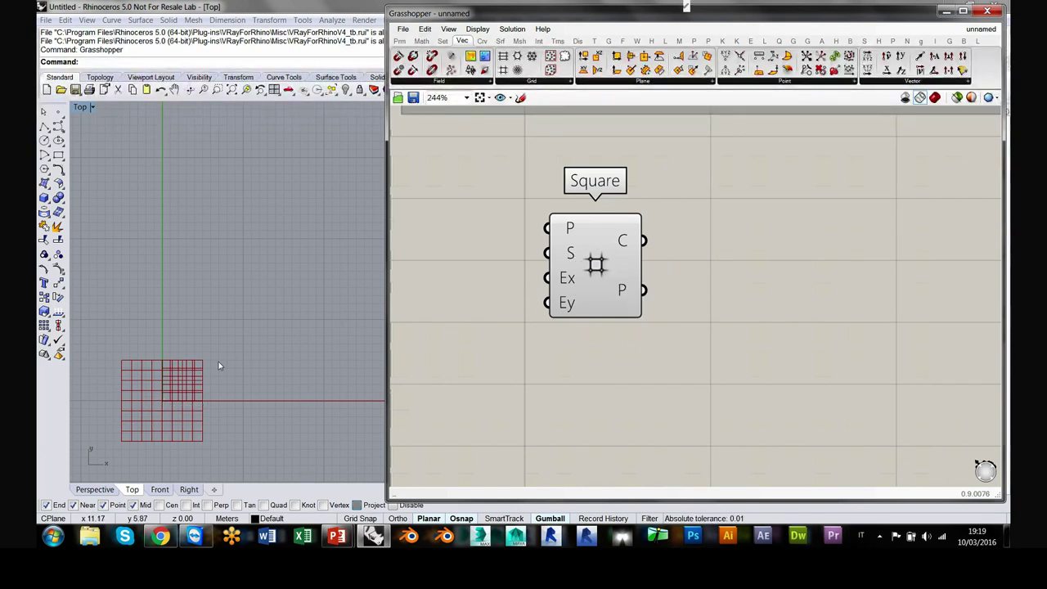
{"action": "scroll", "coordinate": [245, 327], "scroll_direction": "up", "scroll_amount": 5}
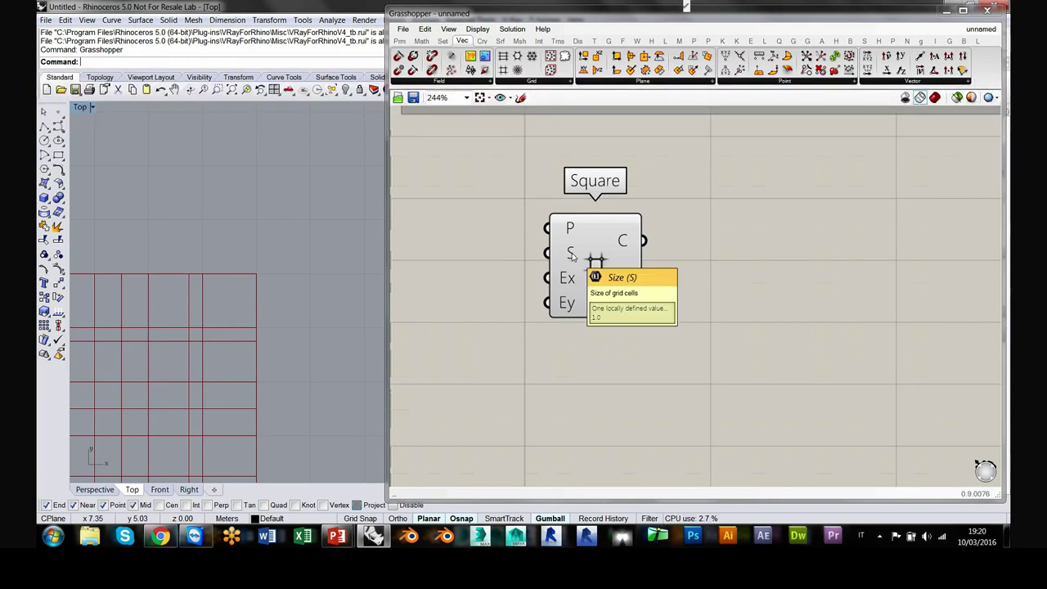
{"action": "mouse_move", "coordinate": [570, 283]}
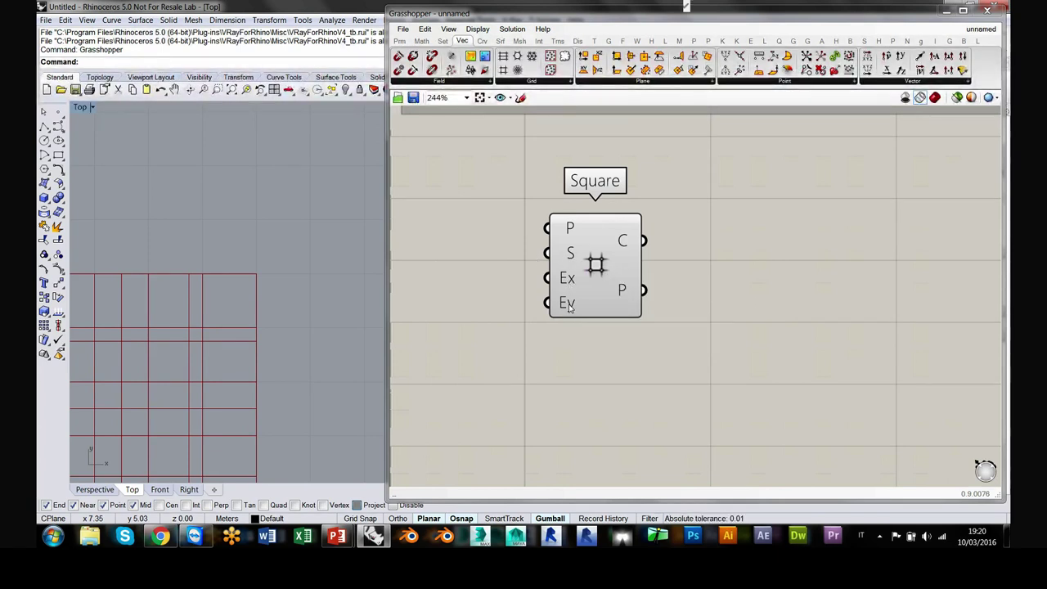
{"action": "mouse_move", "coordinate": [570, 307]}
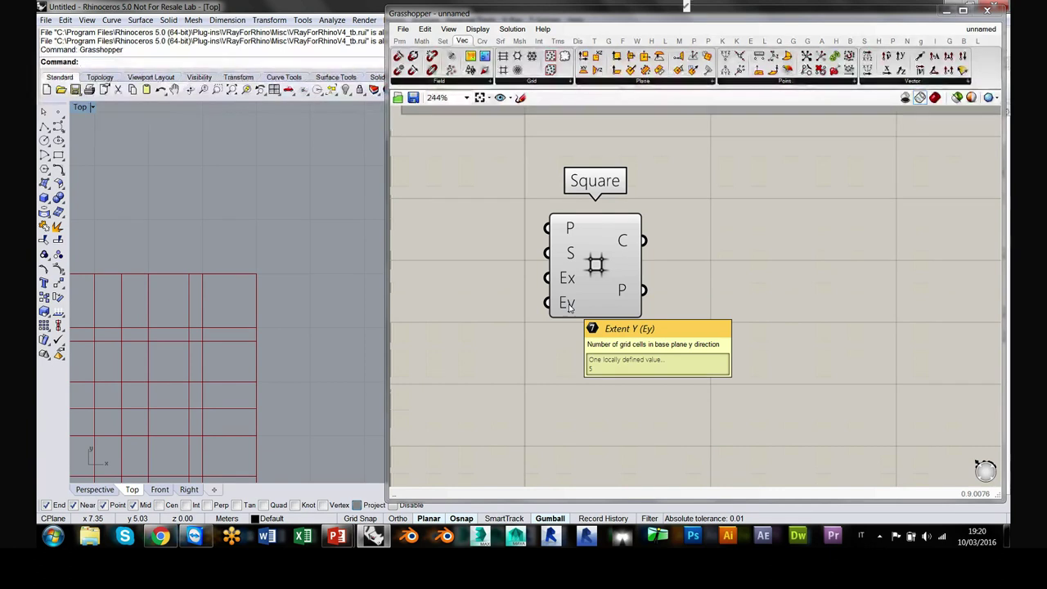
{"action": "right_click", "coordinate": [510, 265]}
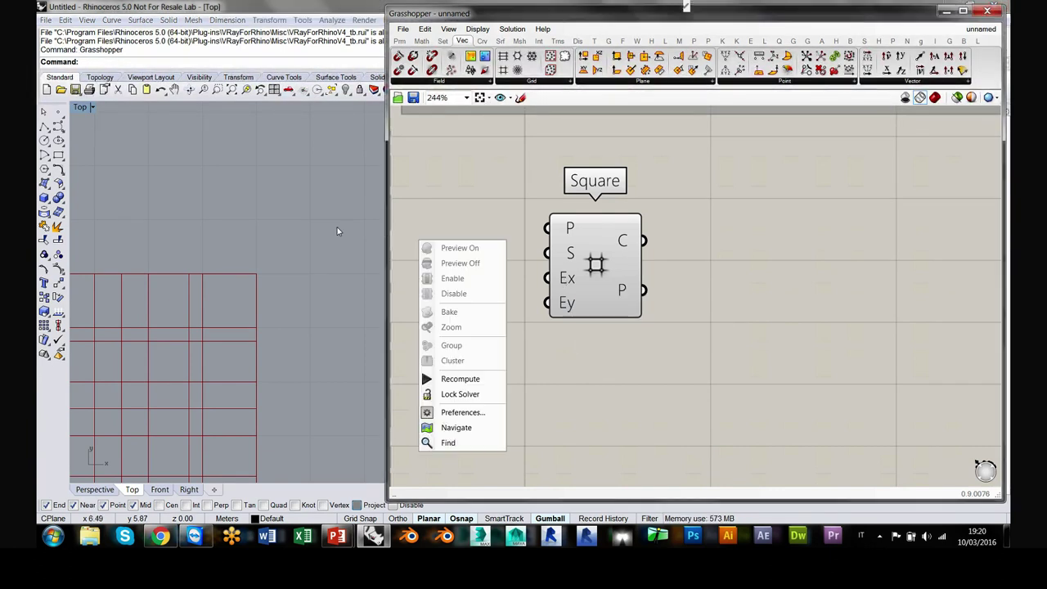
{"action": "left_click", "coordinate": [337, 227]}
{"action": "scroll", "coordinate": [245, 304], "scroll_direction": "down", "scroll_amount": 5}
{"action": "scroll", "coordinate": [246, 286], "scroll_direction": "up", "scroll_amount": 6}
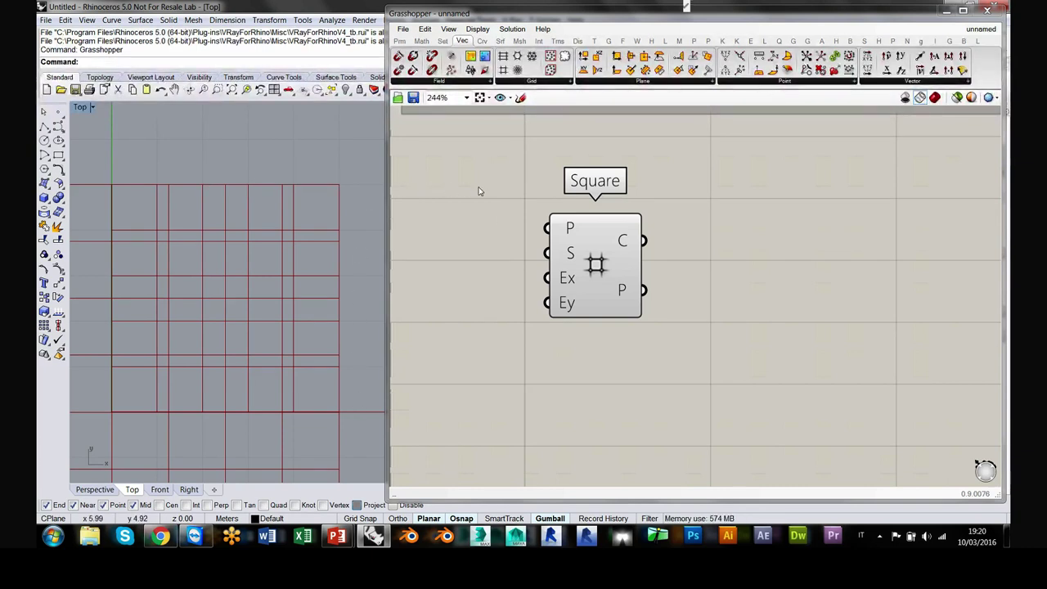
Step: Examine the Square component's Cells (C) and P outputs in relation to the previewed grid
{"action": "left_click_drag", "start_coordinate": [607, 264], "coordinate": [602, 254]}
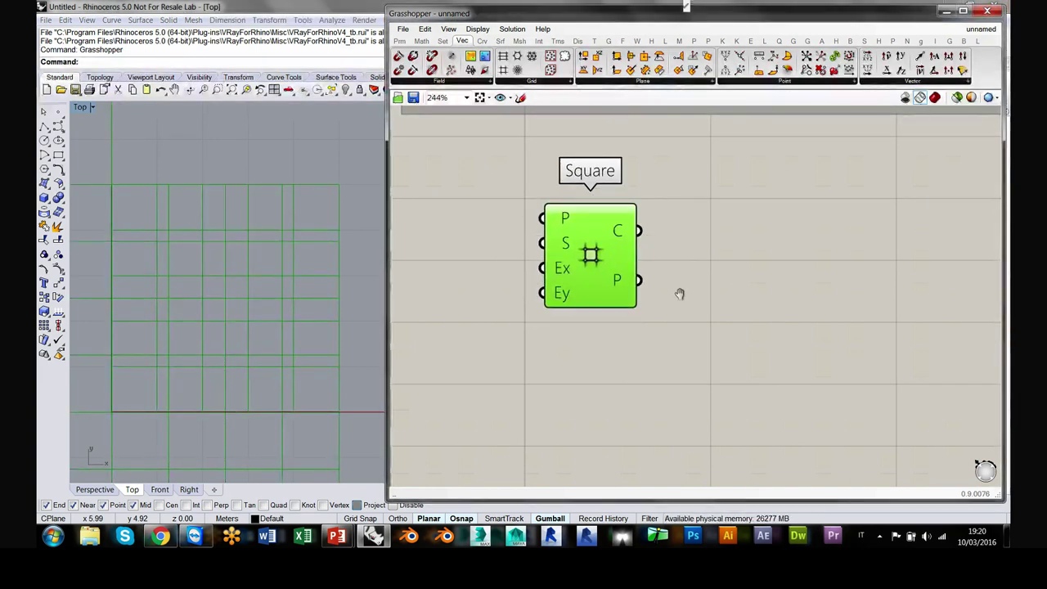
{"action": "right_click_drag", "start_coordinate": [679, 294], "coordinate": [609, 302]}
{"action": "mouse_move", "coordinate": [542, 238]}
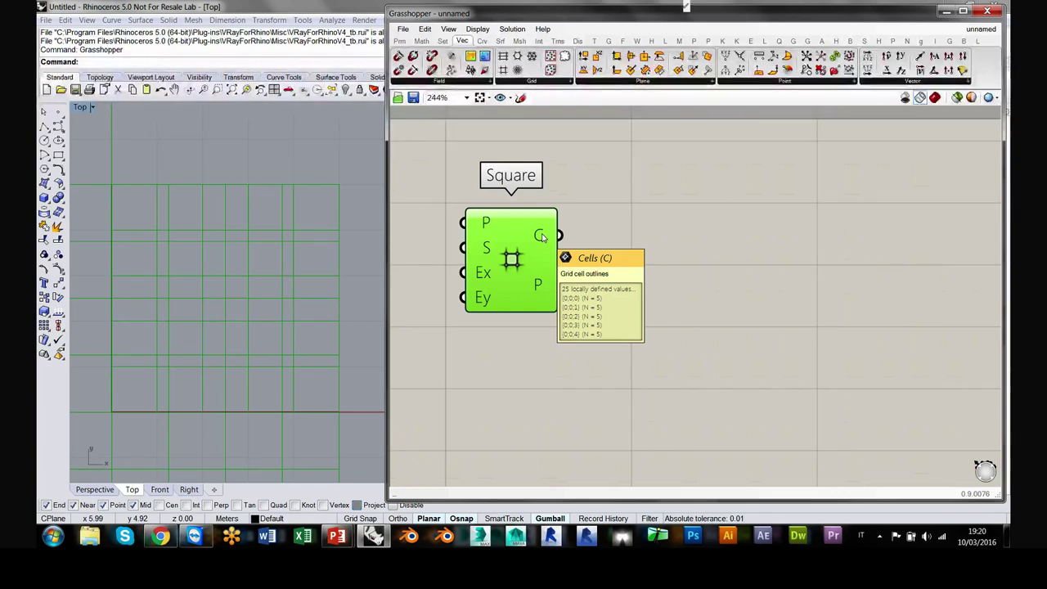
{"action": "mouse_move", "coordinate": [533, 286]}
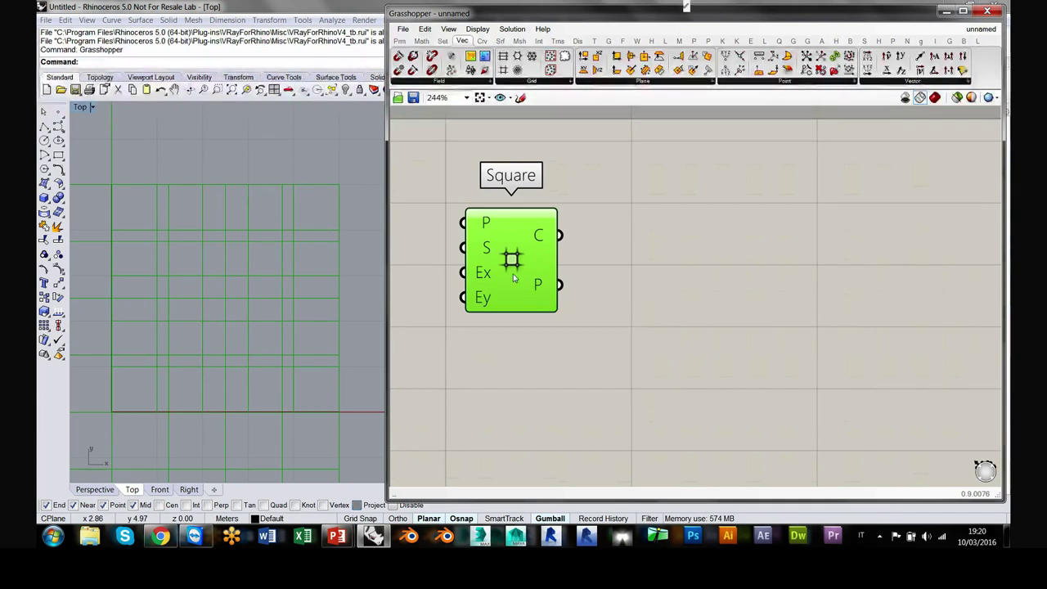
{"action": "left_click", "coordinate": [634, 299]}
{"action": "left_click", "coordinate": [652, 296]}
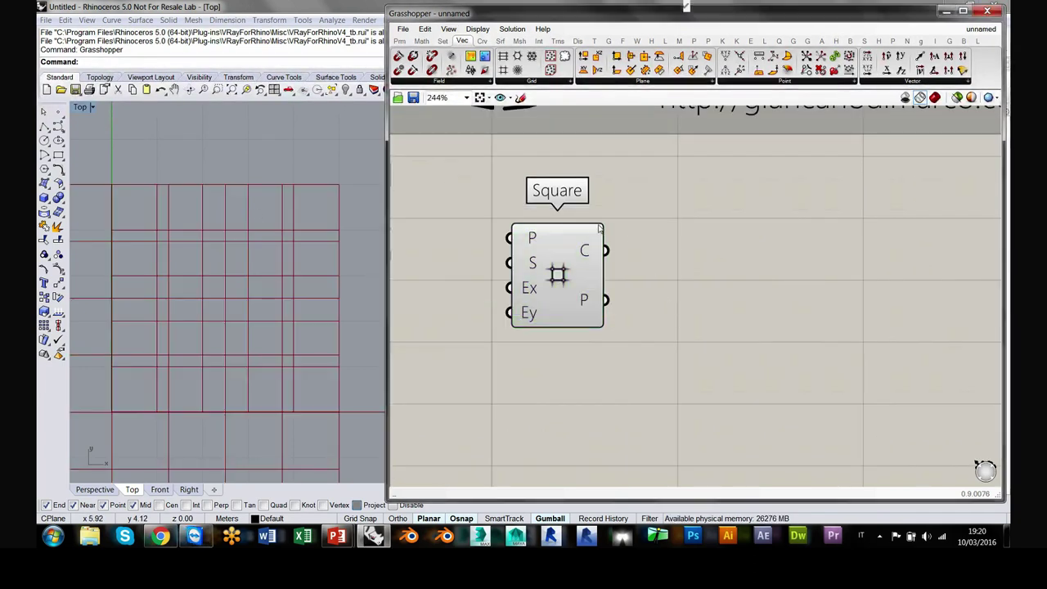
Step: Turn off the Square grid component's preview and reposition the component on the canvas below the licence header
{"action": "scroll", "coordinate": [560, 280], "scroll_direction": "down", "scroll_amount": 4}
{"action": "left_click_drag", "start_coordinate": [505, 278], "coordinate": [517, 298]}
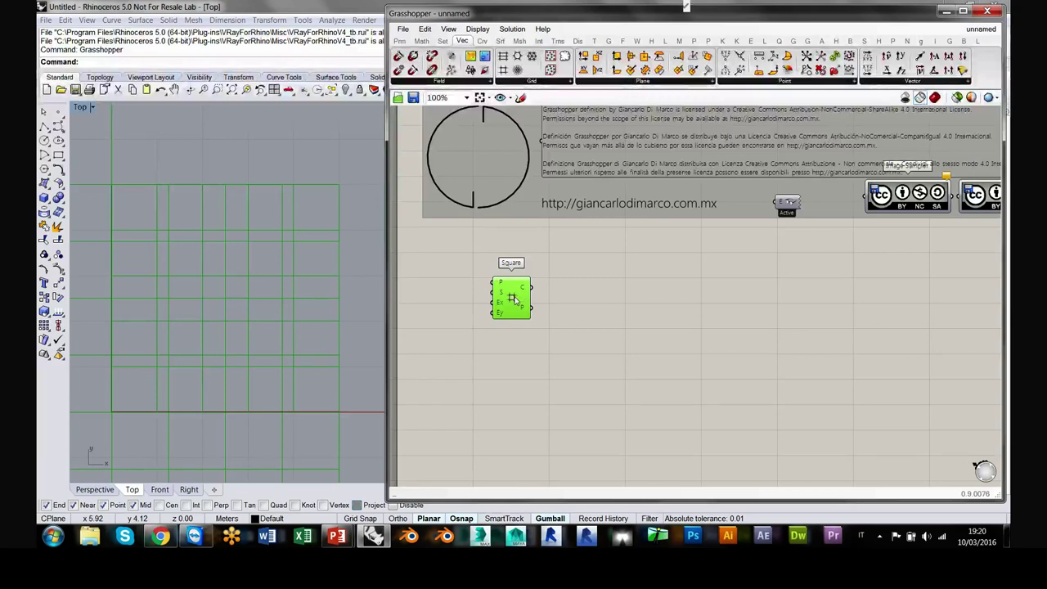
{"action": "middle_click", "coordinate": [512, 298]}
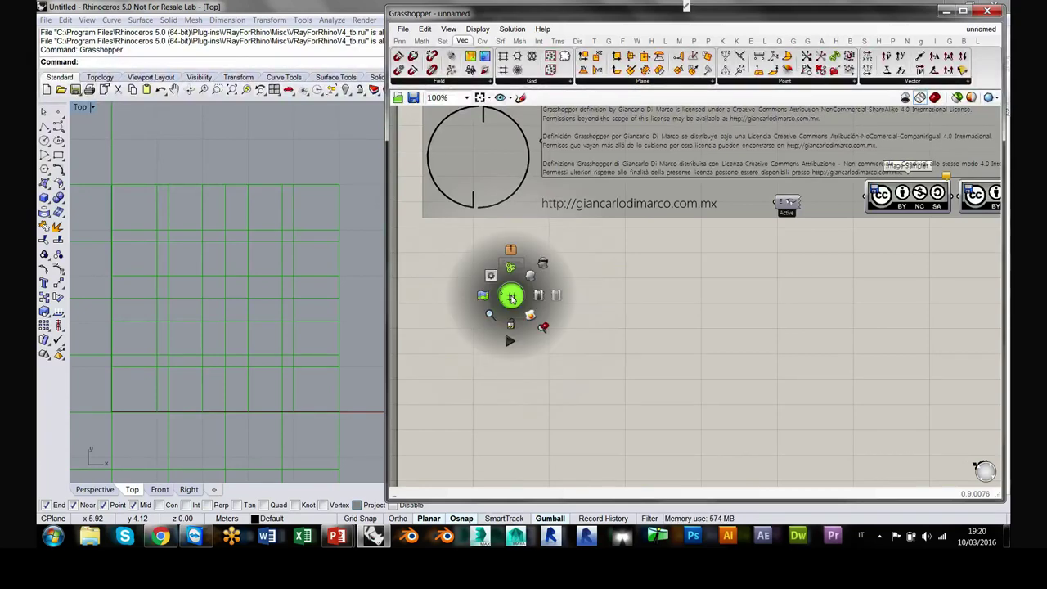
{"action": "left_click", "coordinate": [543, 266]}
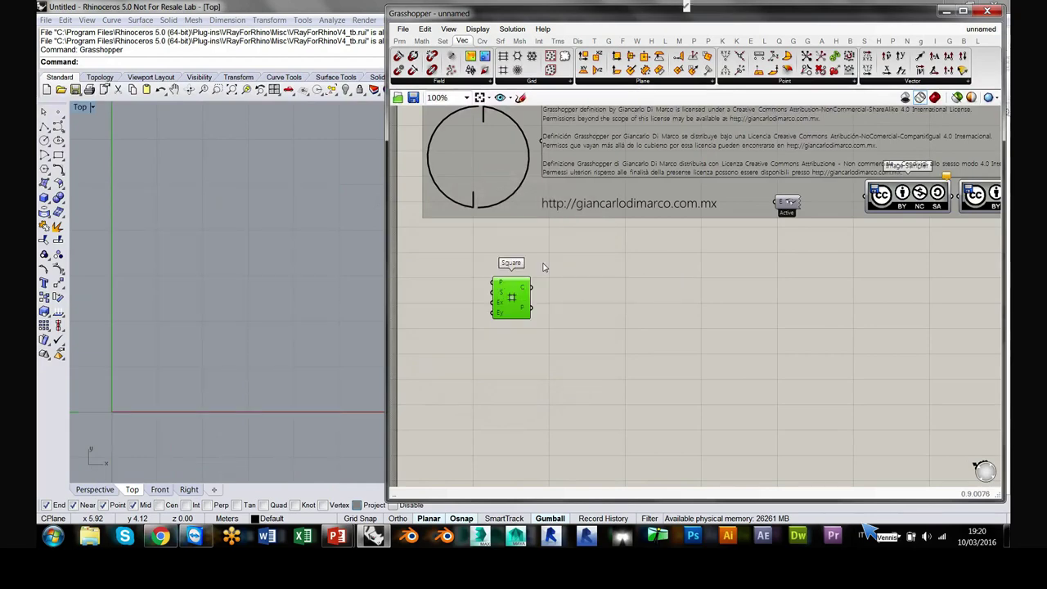
{"action": "left_click_drag", "start_coordinate": [487, 296], "coordinate": [488, 303]}
{"action": "left_click", "coordinate": [591, 328]}
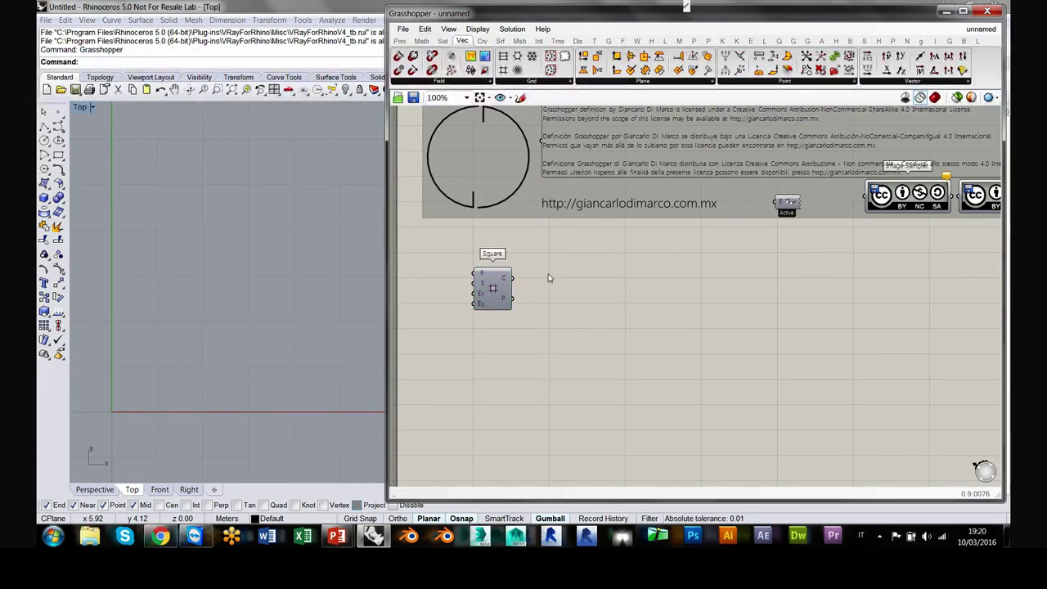
{"action": "left_click_drag", "start_coordinate": [502, 302], "coordinate": [489, 335]}
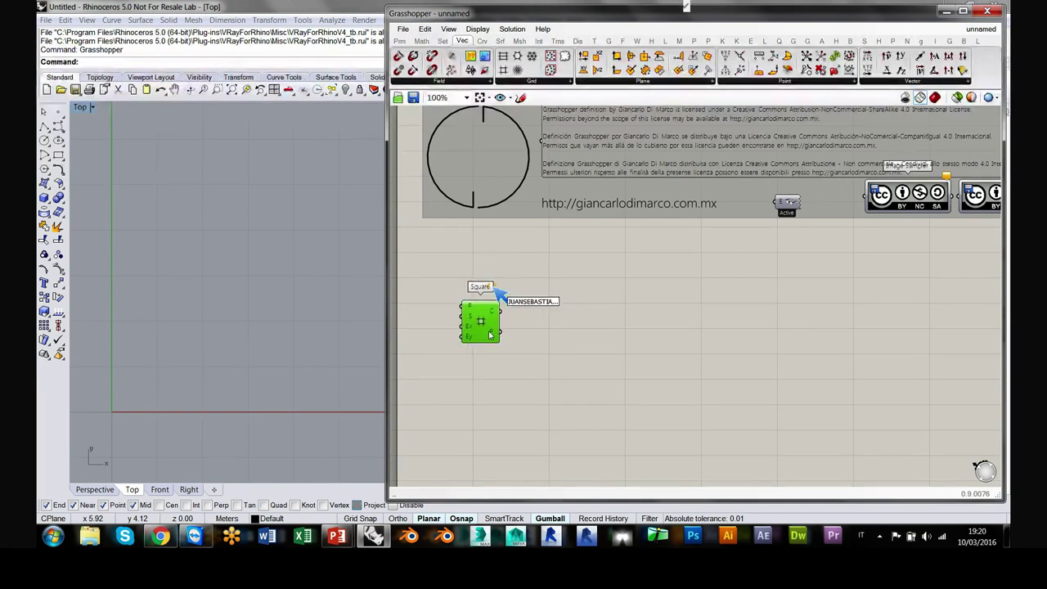
Step: Add a Point parameter beside the Square component and connect the grid's Points (P) output to it
{"action": "mouse_move", "coordinate": [489, 334]}
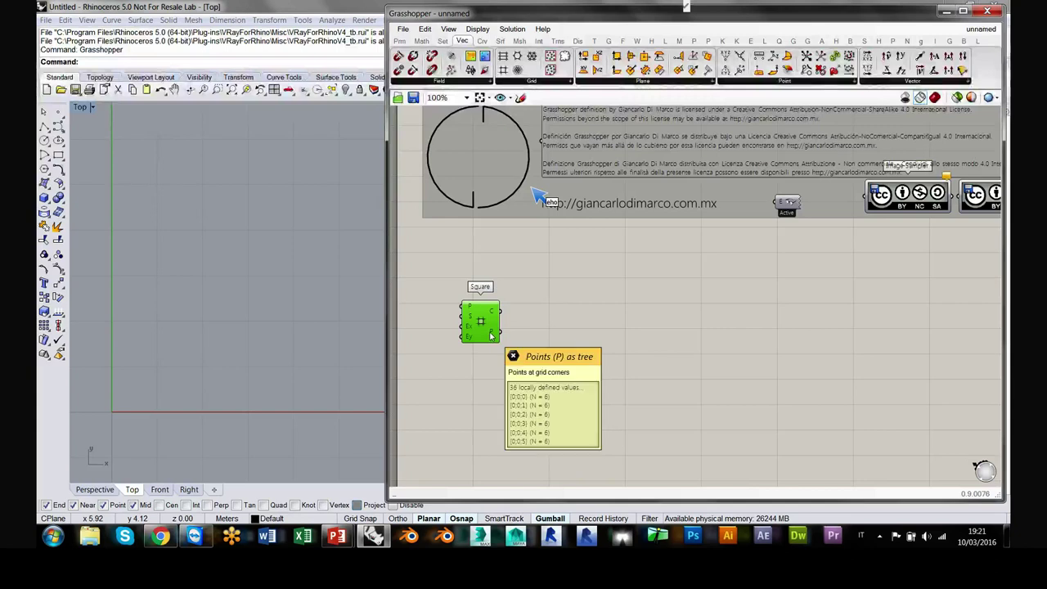
{"action": "left_click", "coordinate": [400, 42]}
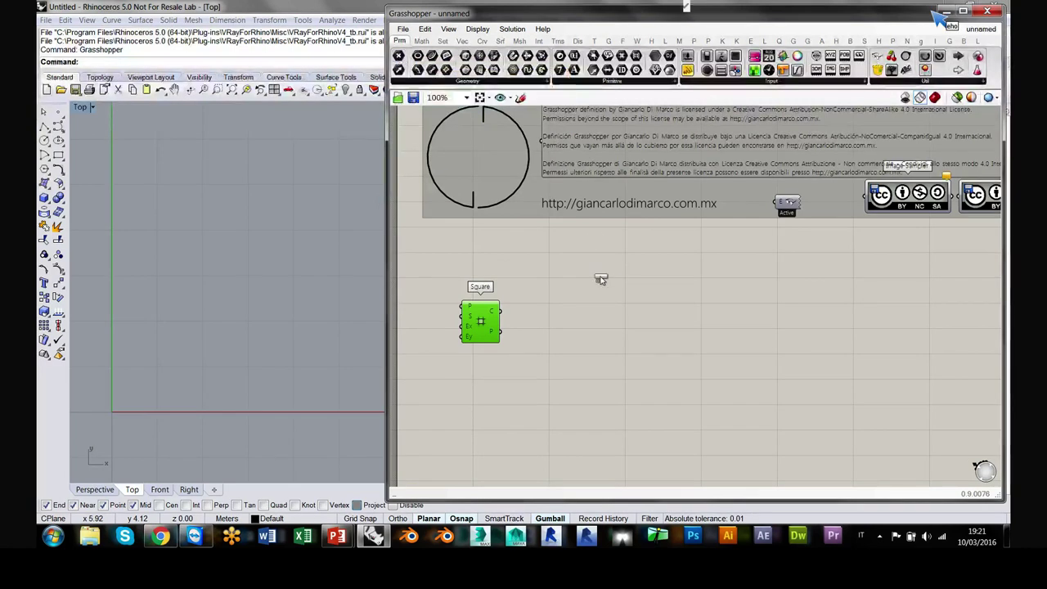
{"action": "left_click", "coordinate": [561, 320]}
{"action": "left_click_drag", "start_coordinate": [563, 323], "coordinate": [563, 357]}
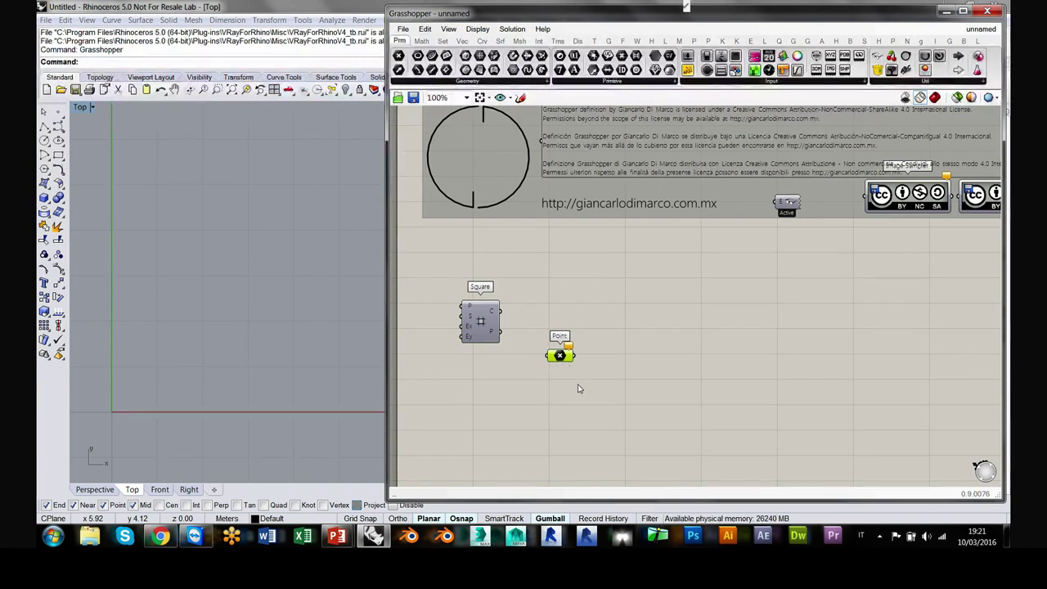
{"action": "scroll", "coordinate": [507, 343], "scroll_direction": "up", "scroll_amount": 3}
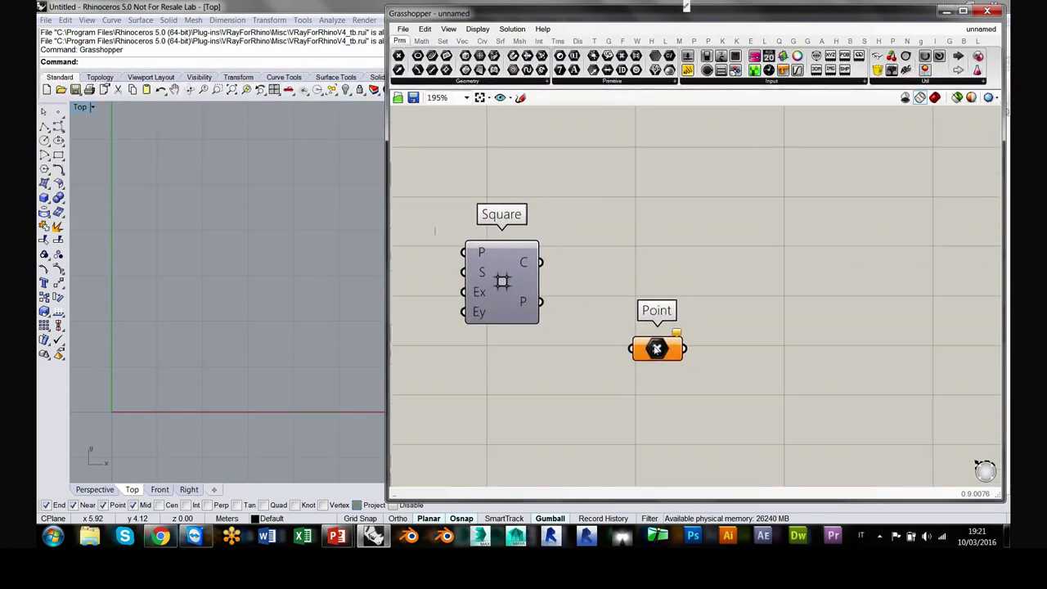
{"action": "left_click_drag", "start_coordinate": [541, 302], "coordinate": [624, 350]}
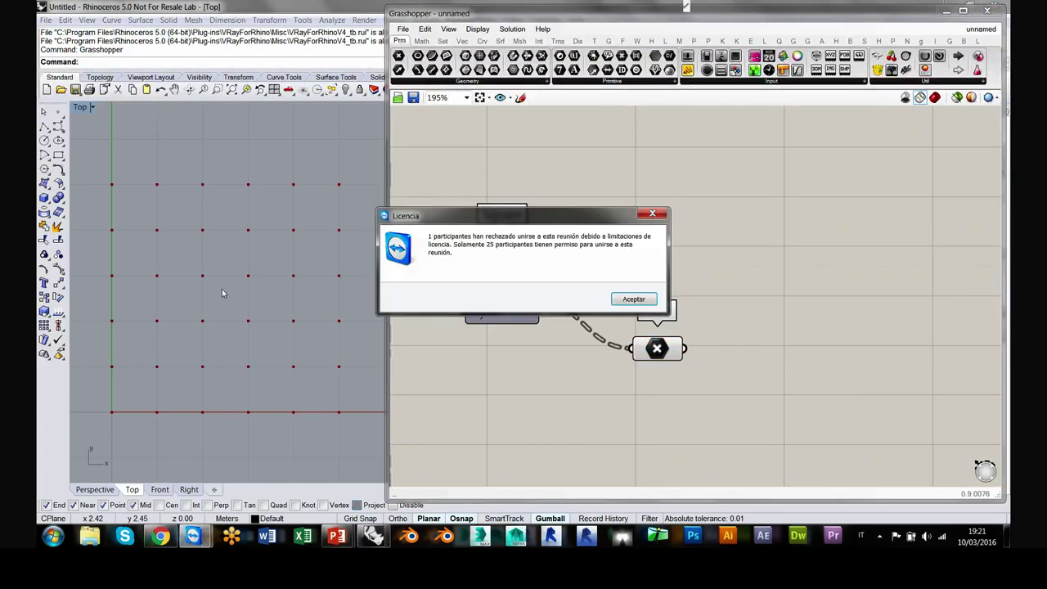
Step: Dismiss the licence notice and align the Square component with the Point parameter so their connecting wire runs straight
{"action": "left_click", "coordinate": [632, 300]}
{"action": "scroll", "coordinate": [245, 327], "scroll_direction": "down", "scroll_amount": 3}
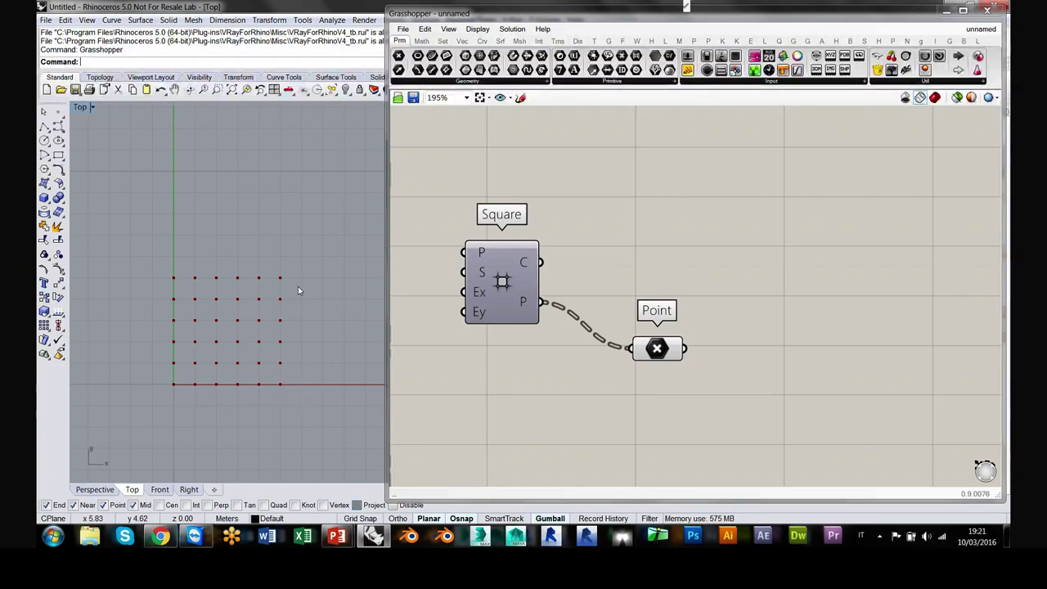
{"action": "left_click_drag", "start_coordinate": [496, 299], "coordinate": [547, 346]}
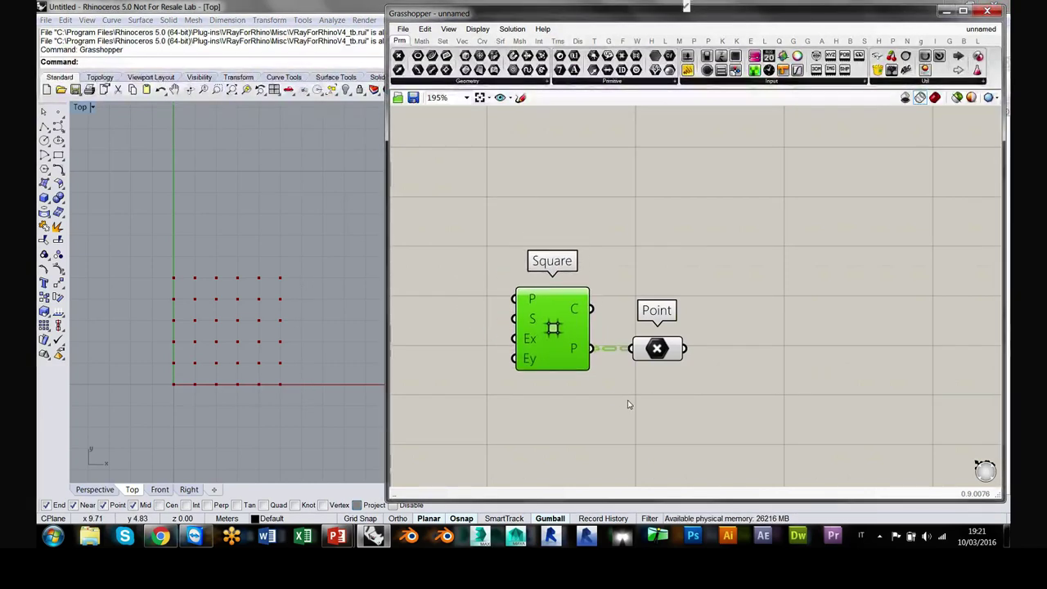
{"action": "left_click", "coordinate": [627, 402]}
Step: Move the Square and Point components together to free up canvas space ahead of the grid's inputs
{"action": "left_click", "coordinate": [229, 342]}
{"action": "right_click_drag", "start_coordinate": [229, 341], "coordinate": [311, 284]}
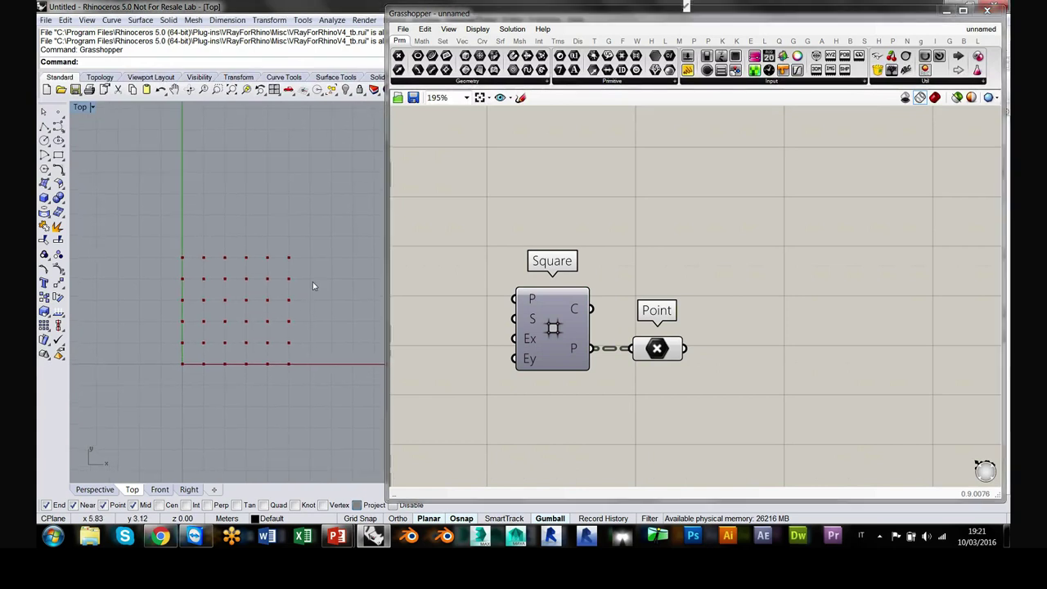
{"action": "right_click_drag", "start_coordinate": [269, 344], "coordinate": [147, 386]}
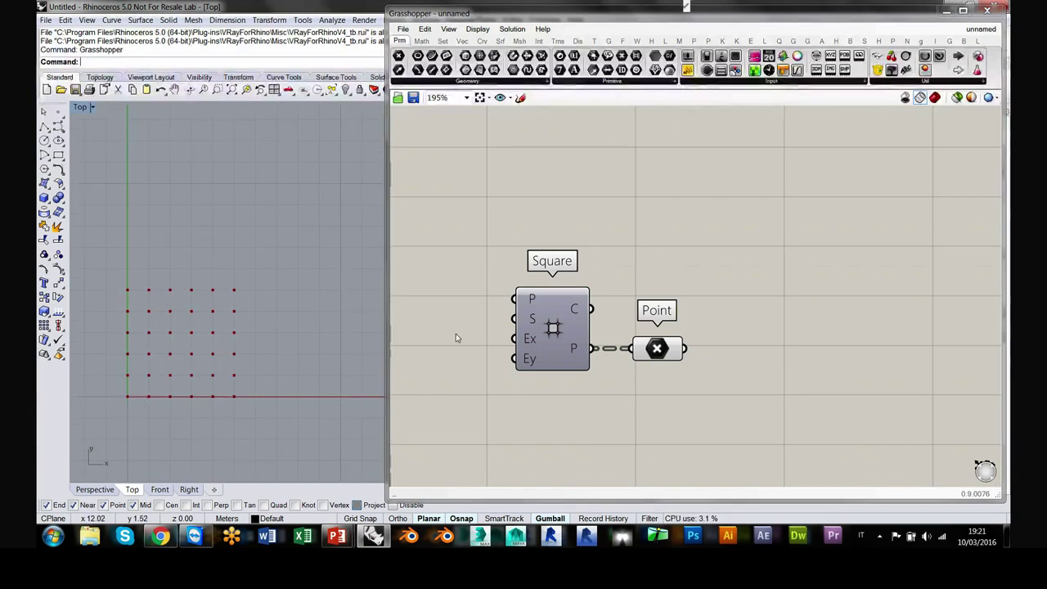
{"action": "right_click_drag", "start_coordinate": [565, 369], "coordinate": [590, 352]}
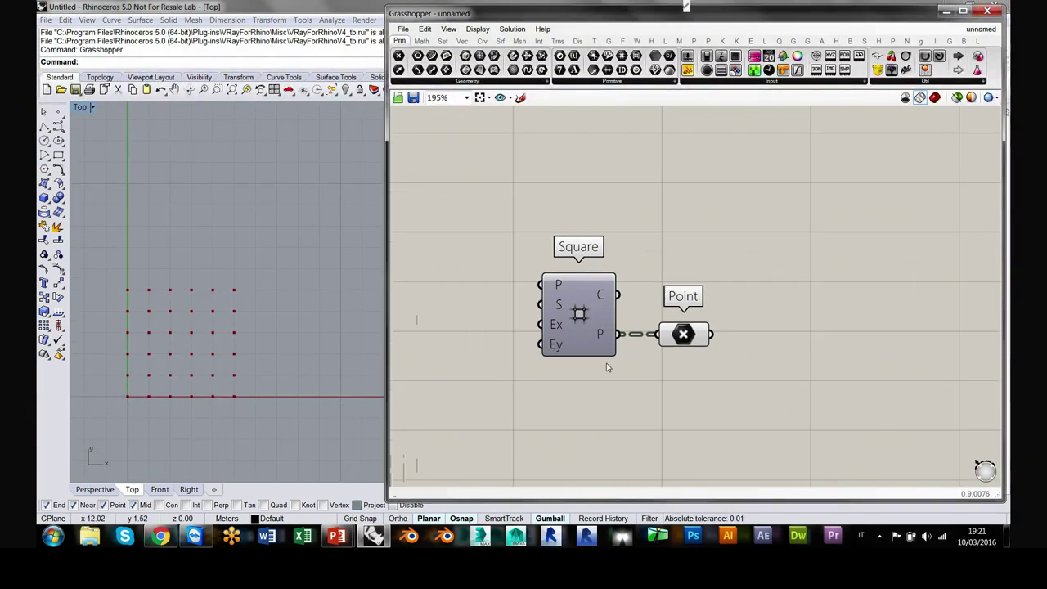
{"action": "left_click_drag", "start_coordinate": [702, 380], "coordinate": [687, 268]}
{"action": "left_click", "coordinate": [626, 351]}
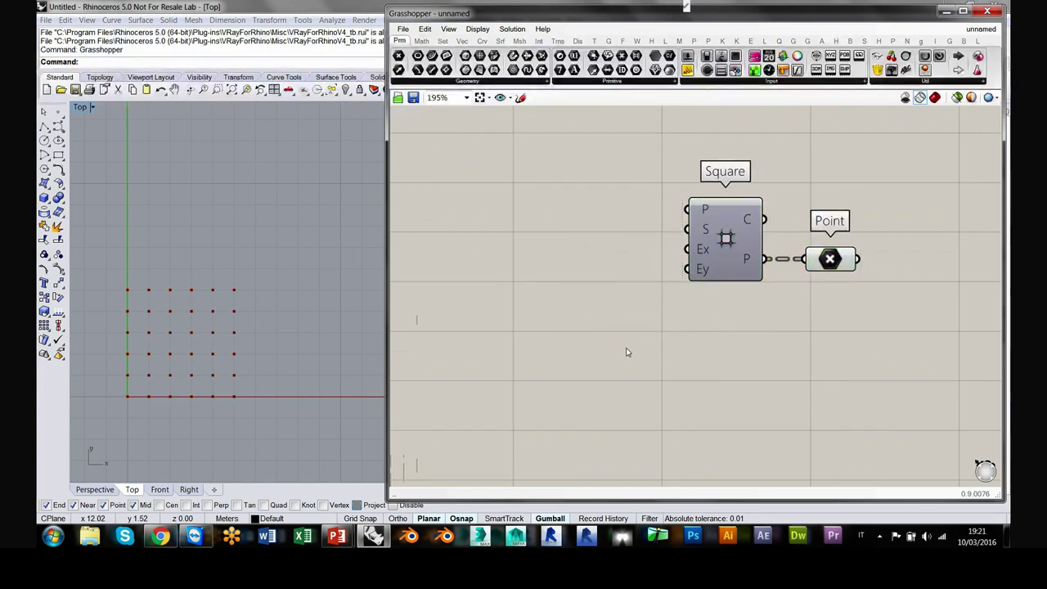
Step: Create a panel containing 10, shrink it, and connect it to the Square component's Extent X (Ex) input
{"action": "scroll", "coordinate": [620, 359], "scroll_direction": "down", "scroll_amount": 3}
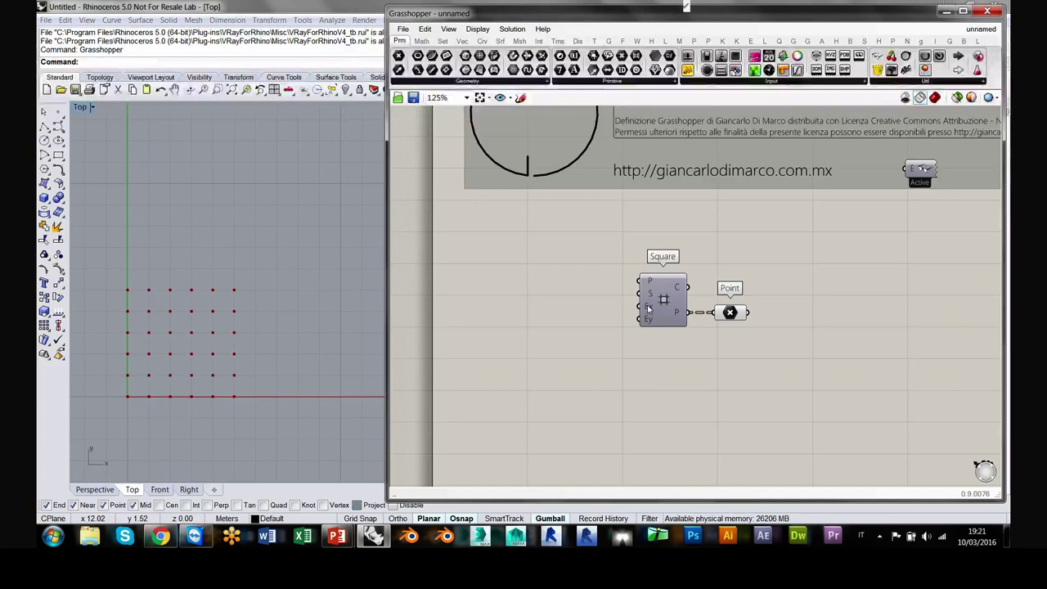
{"action": "mouse_move", "coordinate": [648, 308]}
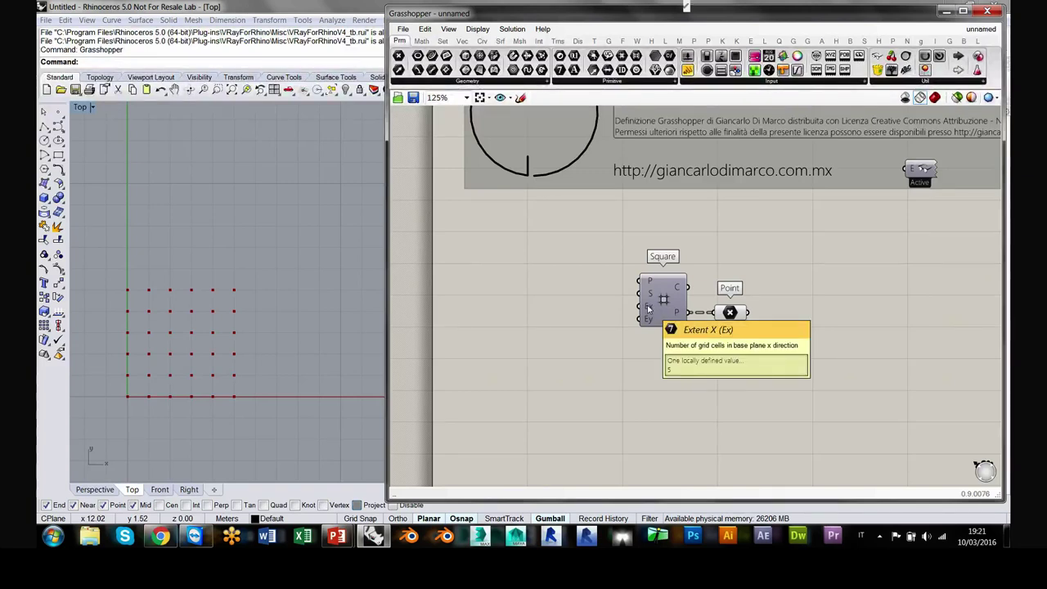
{"action": "double_click", "coordinate": [553, 304]}
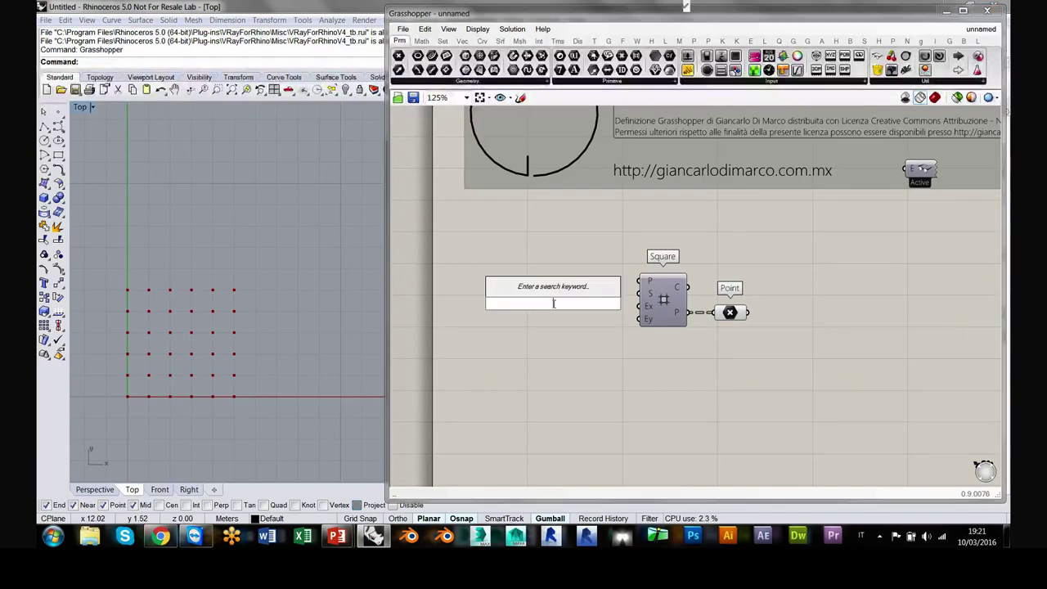
{"action": "type", "text": "10"}
{"action": "key", "text": "Return"}
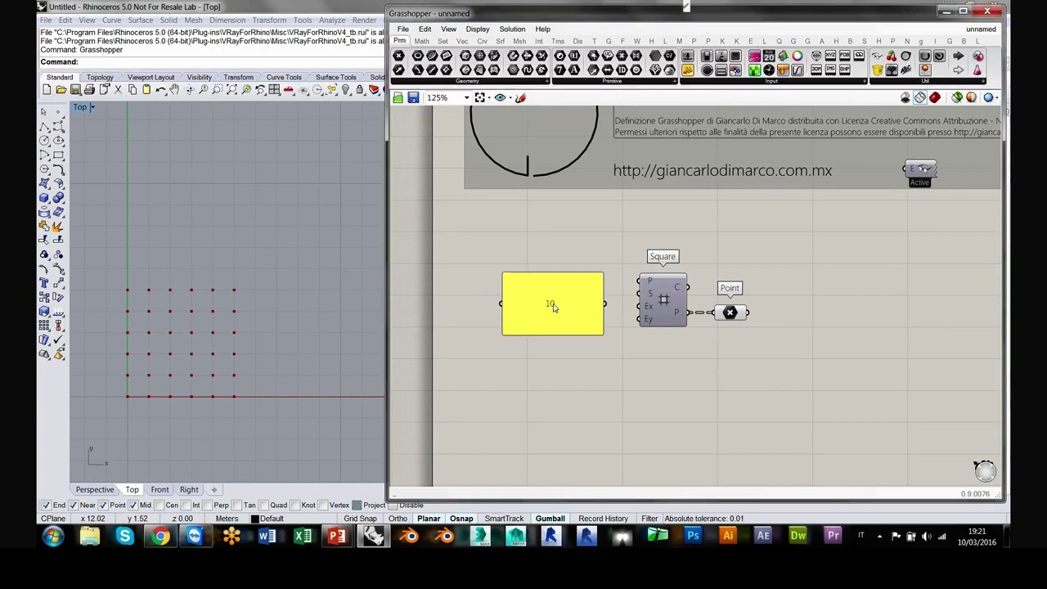
{"action": "left_click_drag", "start_coordinate": [505, 274], "coordinate": [639, 305]}
{"action": "left_click", "coordinate": [640, 366]}
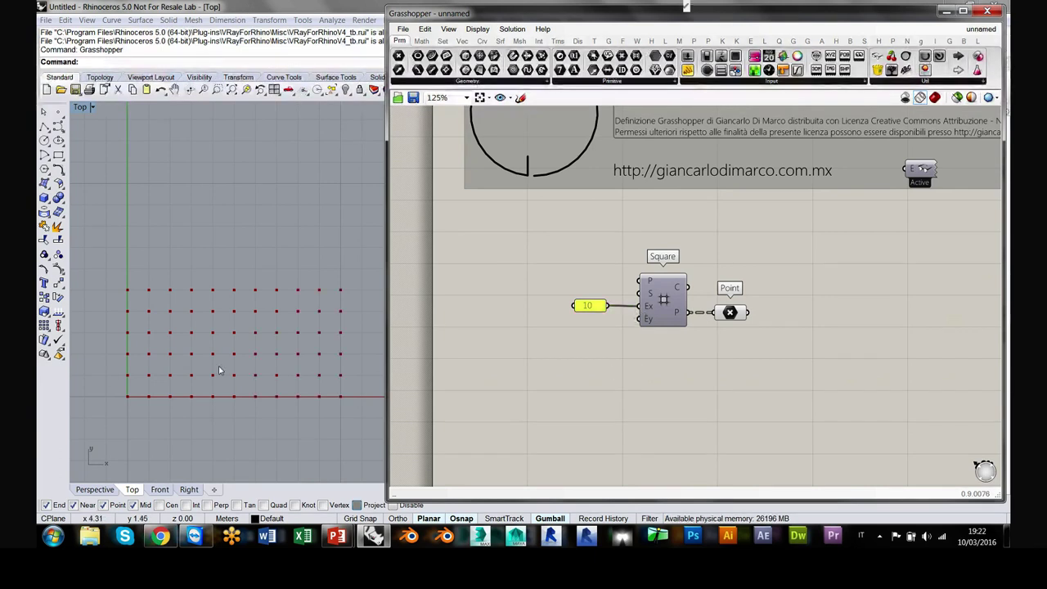
{"action": "right_click_drag", "start_coordinate": [219, 371], "coordinate": [197, 369]}
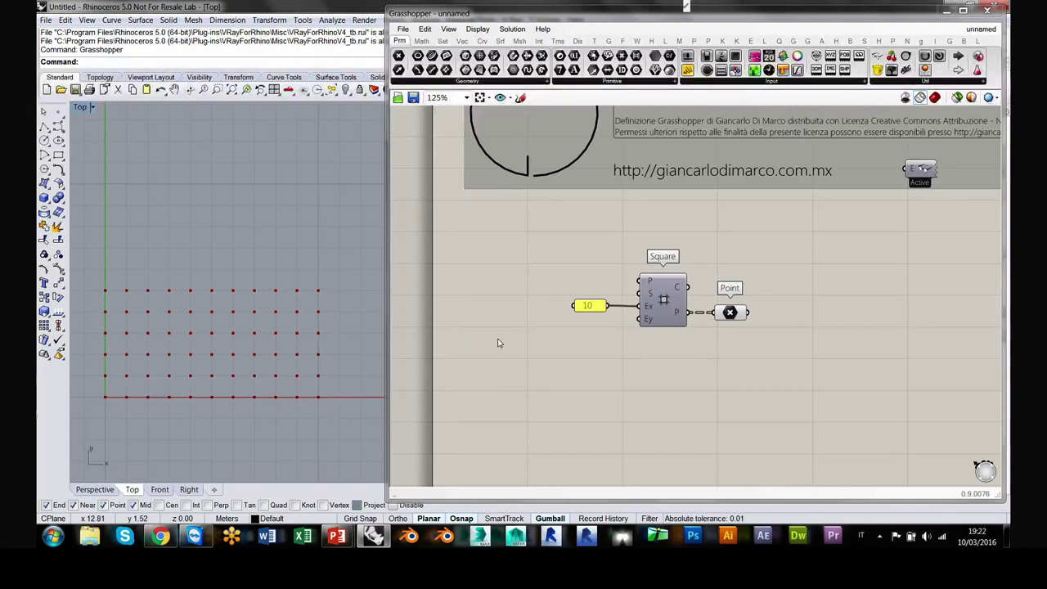
Step: Connect the 10 panel to the Extent Y (Ey) input as well and centre the panel beside both extent inputs
{"action": "left_click_drag", "start_coordinate": [609, 306], "coordinate": [639, 325]}
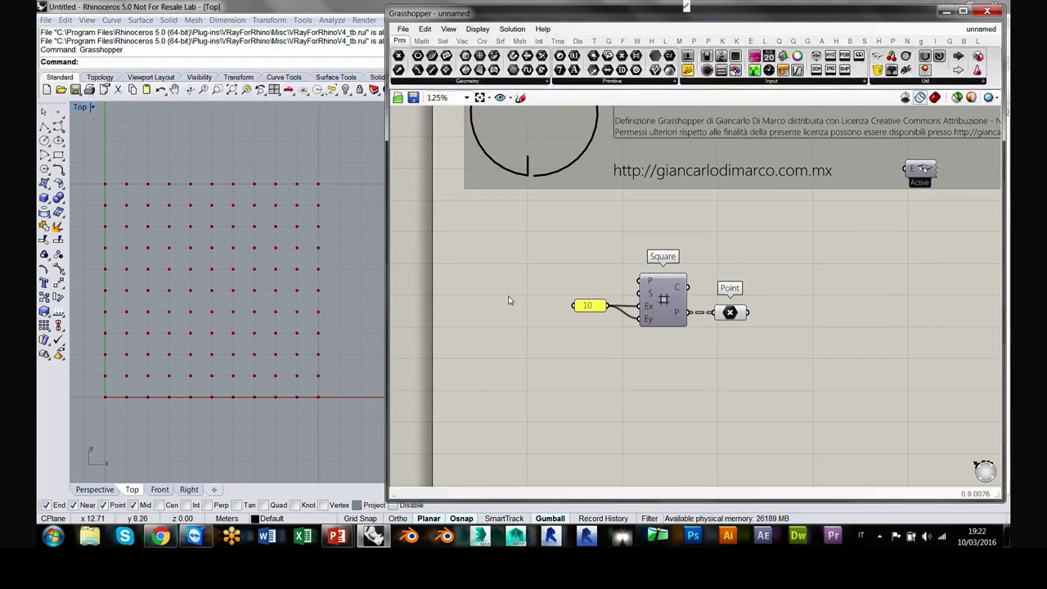
{"action": "mouse_move", "coordinate": [720, 314]}
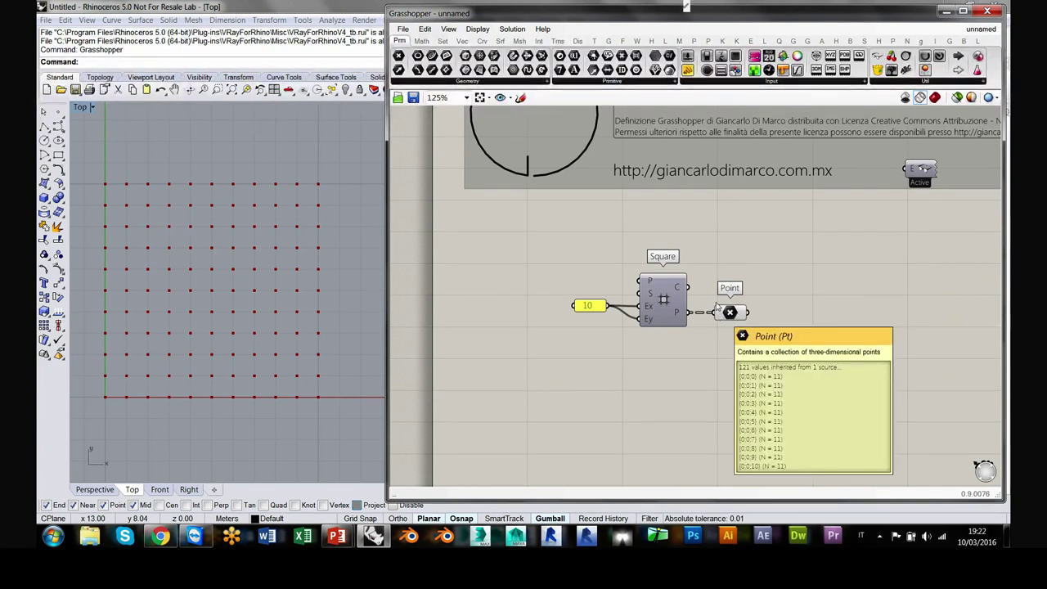
{"action": "left_click_drag", "start_coordinate": [591, 306], "coordinate": [590, 315]}
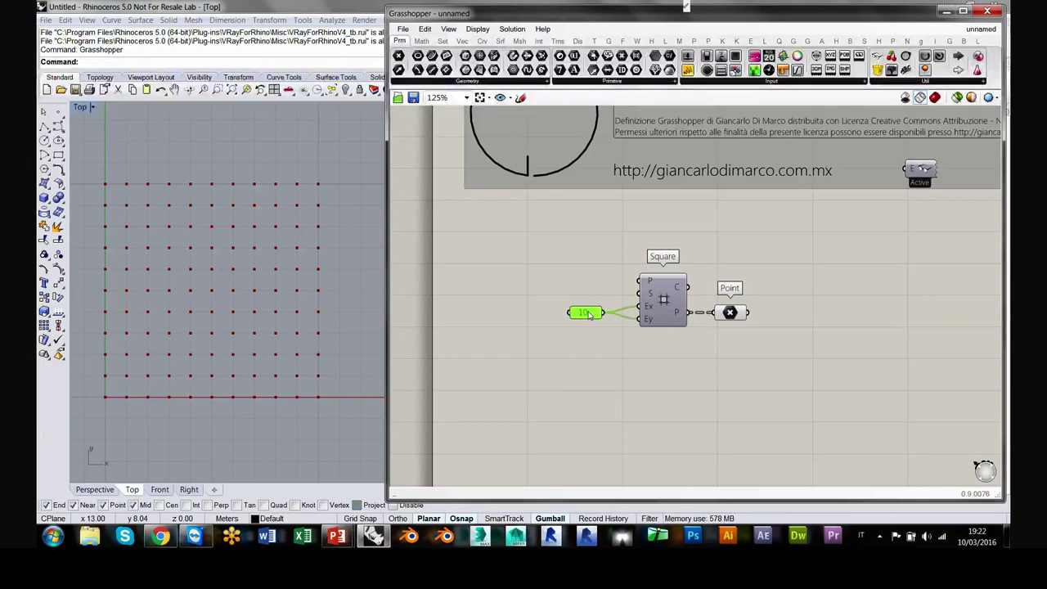
{"action": "left_click", "coordinate": [632, 300]}
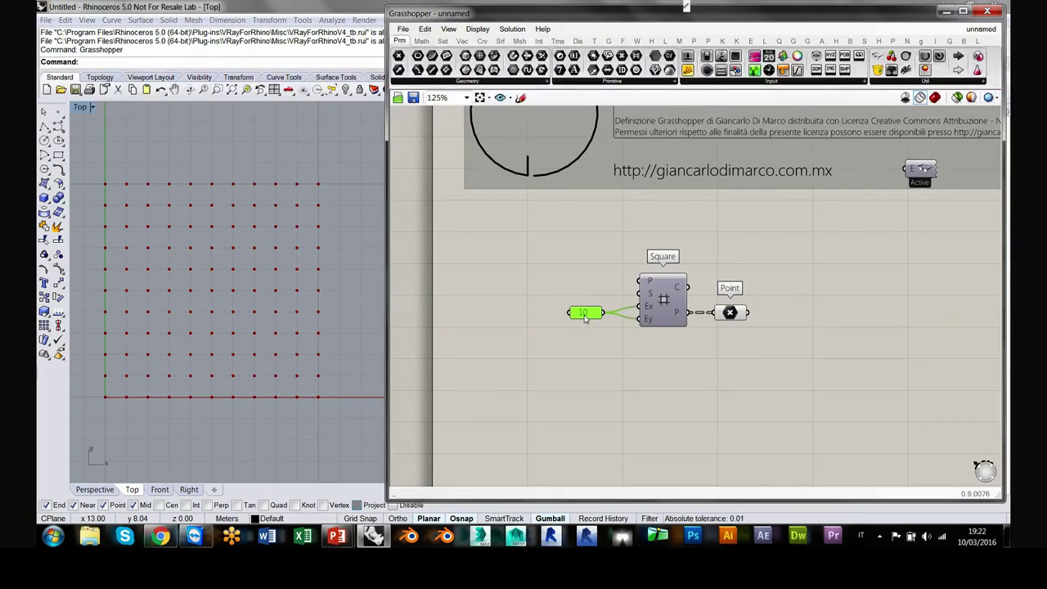
Step: Add a number slider from 1 to 50 with value 1 and connect it to the Square's Ex and Ey inputs, replacing the panel
{"action": "double_click", "coordinate": [529, 360]}
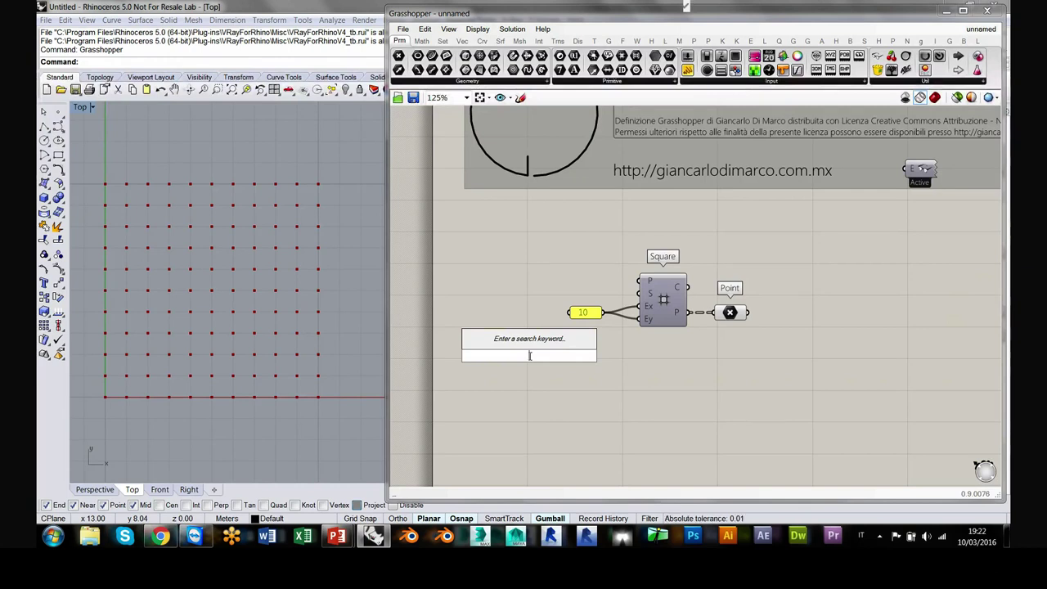
{"action": "type", "text": "1<1<"}
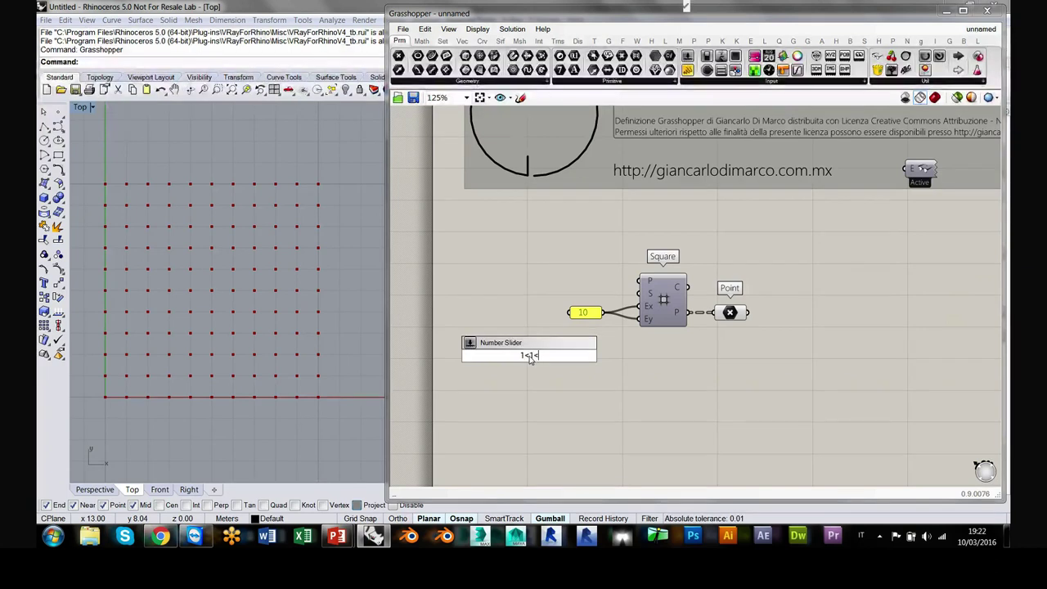
{"action": "type", "text": "50"}
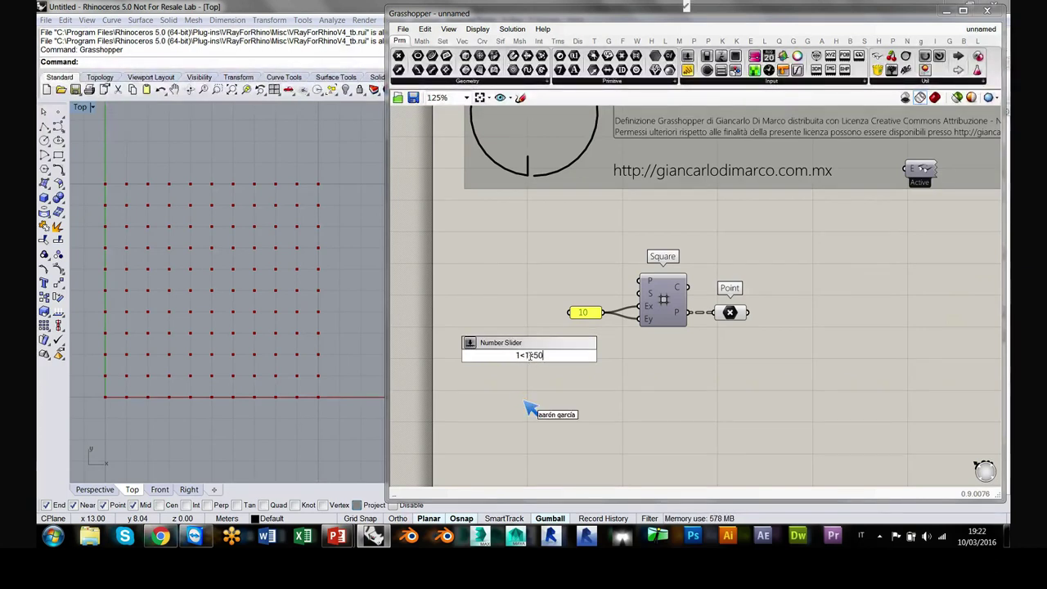
{"action": "key", "text": "Return"}
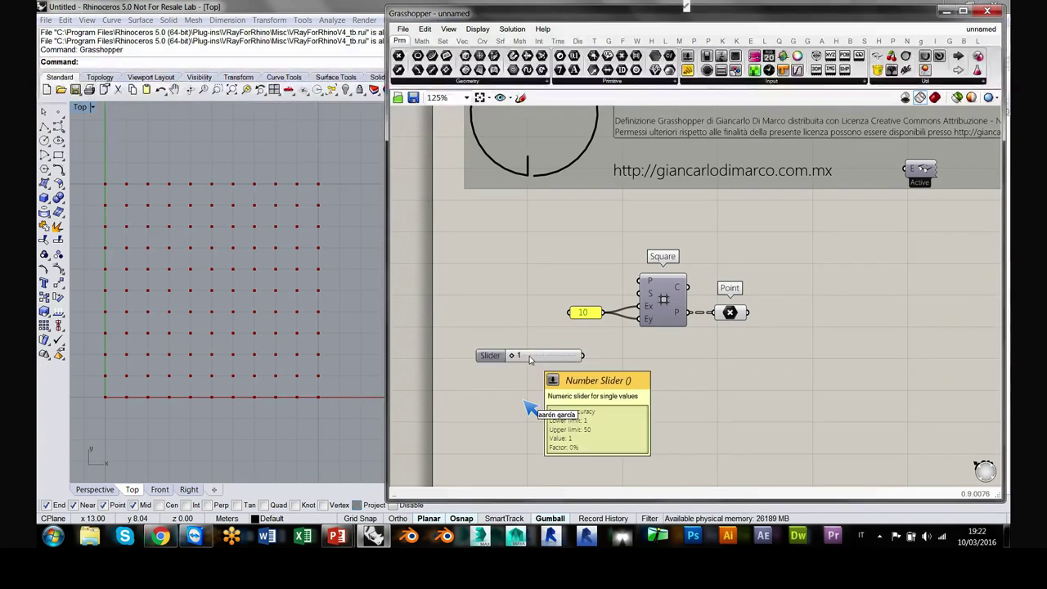
{"action": "left_click_drag", "start_coordinate": [530, 358], "coordinate": [639, 308]}
{"action": "left_click_drag", "start_coordinate": [592, 335], "coordinate": [640, 320]}
Step: Delete the disconnected 10 panel and move the extent slider into its place beside the Square component
{"action": "left_click", "coordinate": [589, 318]}
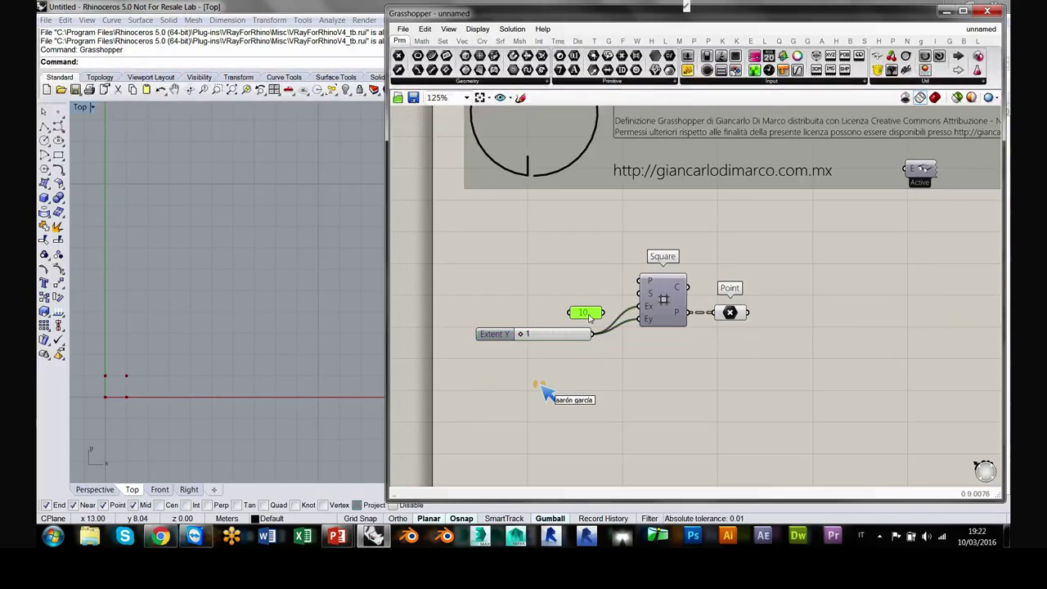
{"action": "key", "text": "Delete"}
{"action": "left_click_drag", "start_coordinate": [551, 334], "coordinate": [575, 316]}
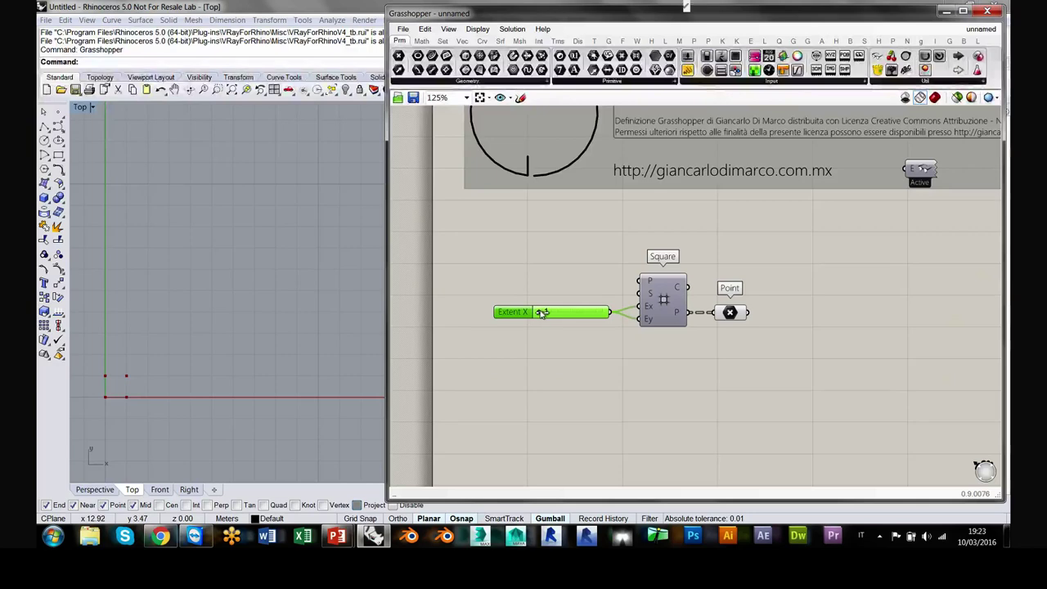
Step: Raise the Extent X slider to 50 and fit the enlarged point grid in the Top viewport
{"action": "left_click_drag", "start_coordinate": [542, 313], "coordinate": [597, 314]}
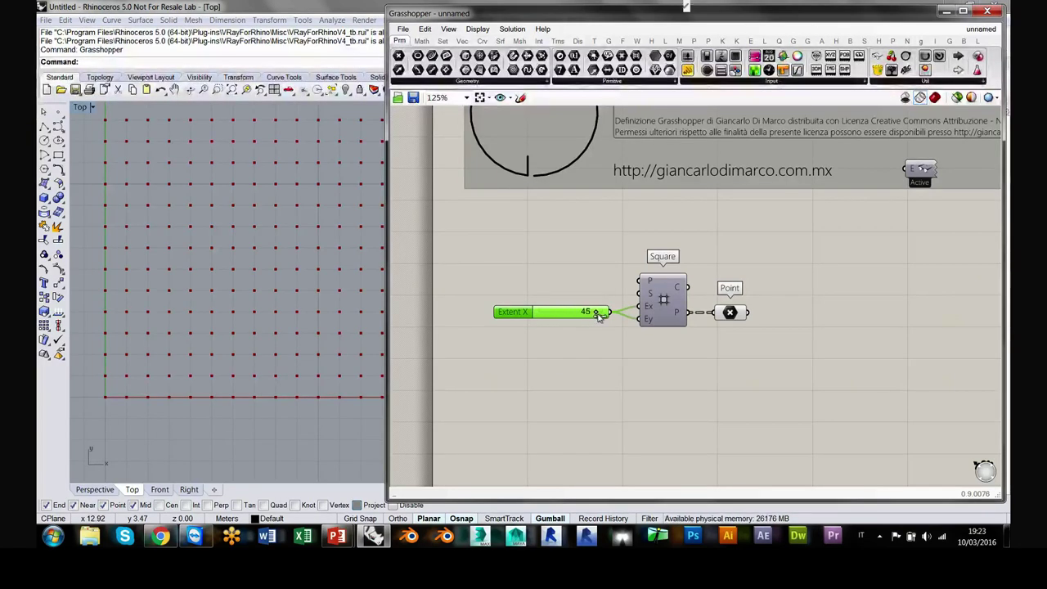
{"action": "scroll", "coordinate": [242, 317], "scroll_direction": "down", "scroll_amount": 3}
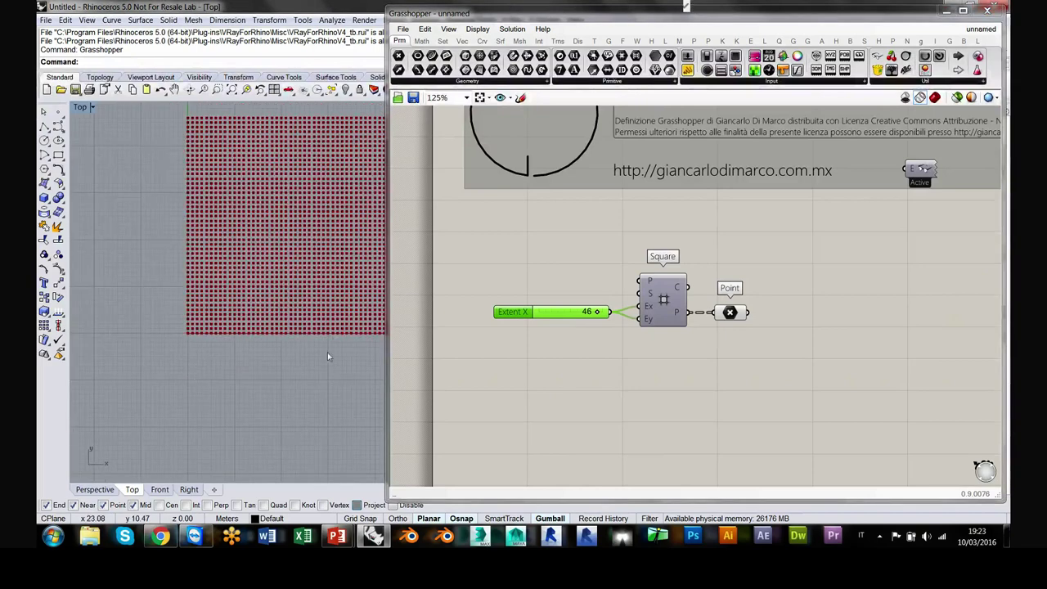
{"action": "key", "text": "ctrl+shift+e"}
{"action": "left_click_drag", "start_coordinate": [591, 313], "coordinate": [608, 312]}
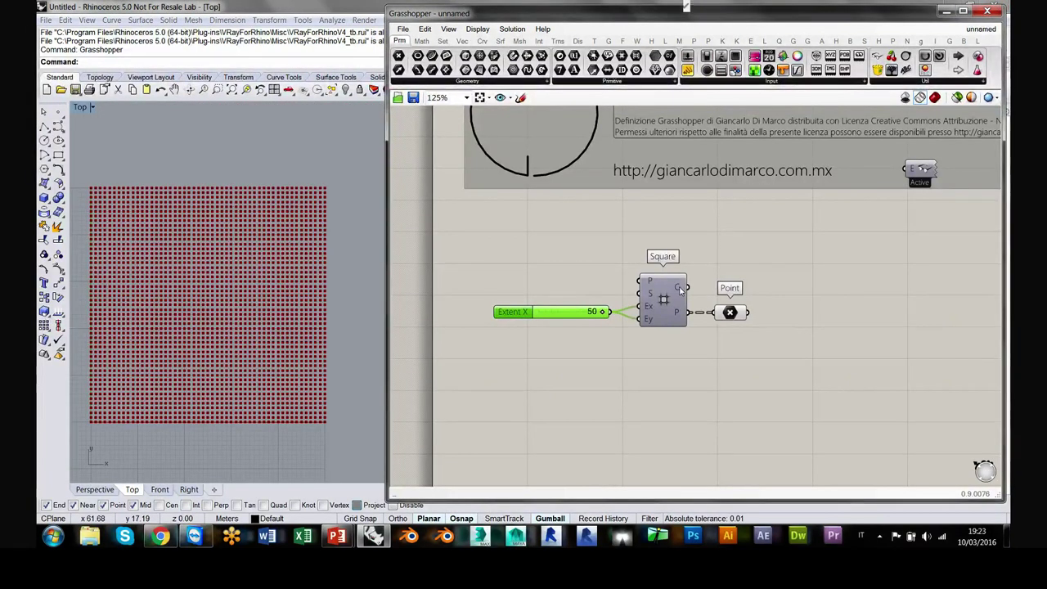
Step: Test the point grid by lowering the Extent X slider to 22 and raising it back to 50
{"action": "mouse_move", "coordinate": [727, 313]}
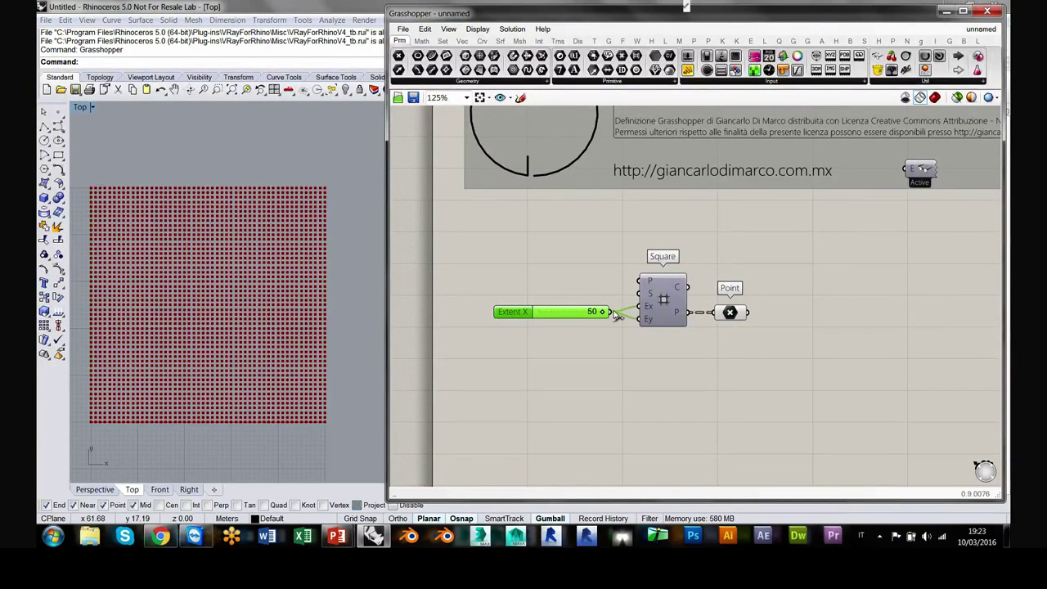
{"action": "left_click_drag", "start_coordinate": [598, 316], "coordinate": [565, 325]}
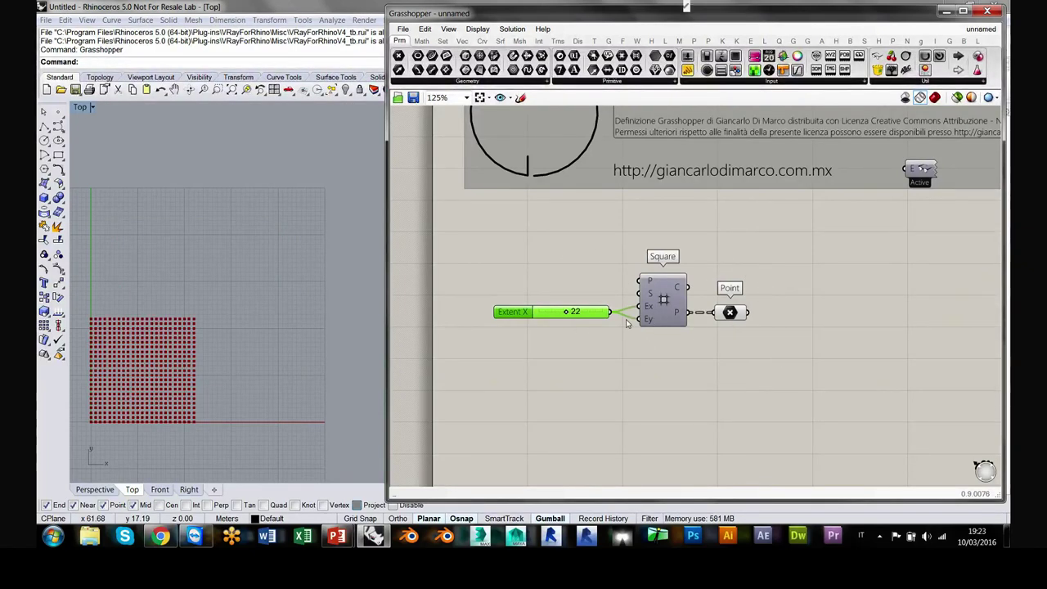
{"action": "left_click_drag", "start_coordinate": [566, 312], "coordinate": [640, 319]}
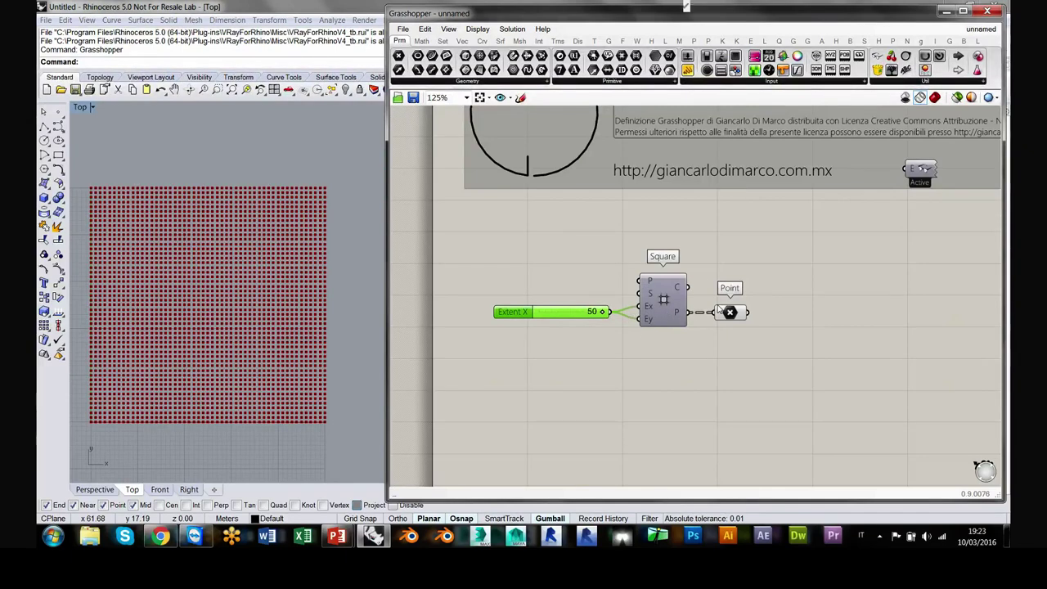
Step: Move the Point component slightly closer to the Square component's point output
{"action": "left_click", "coordinate": [726, 348]}
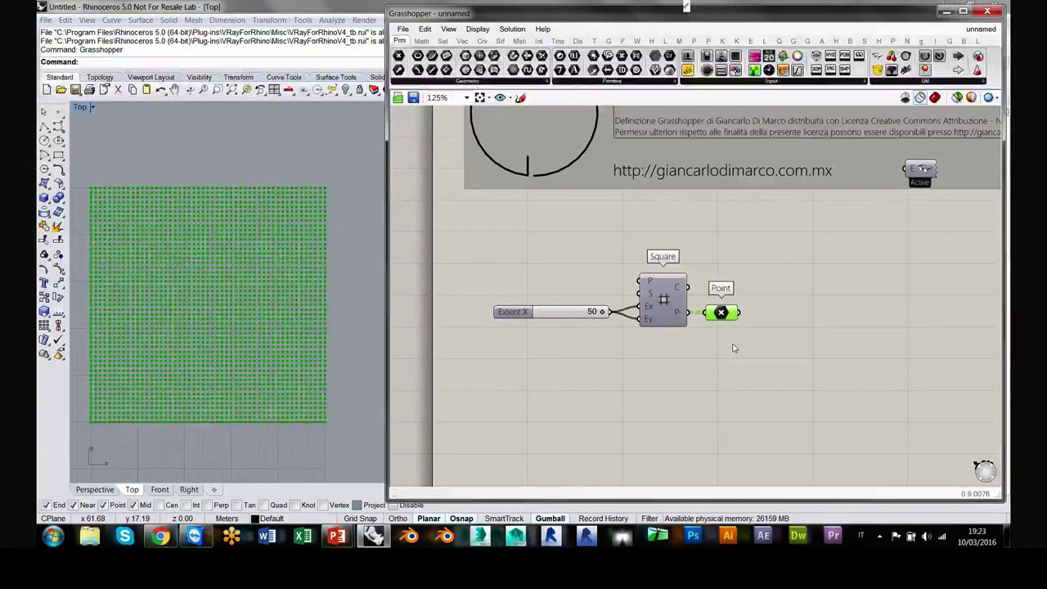
{"action": "left_click", "coordinate": [732, 346]}
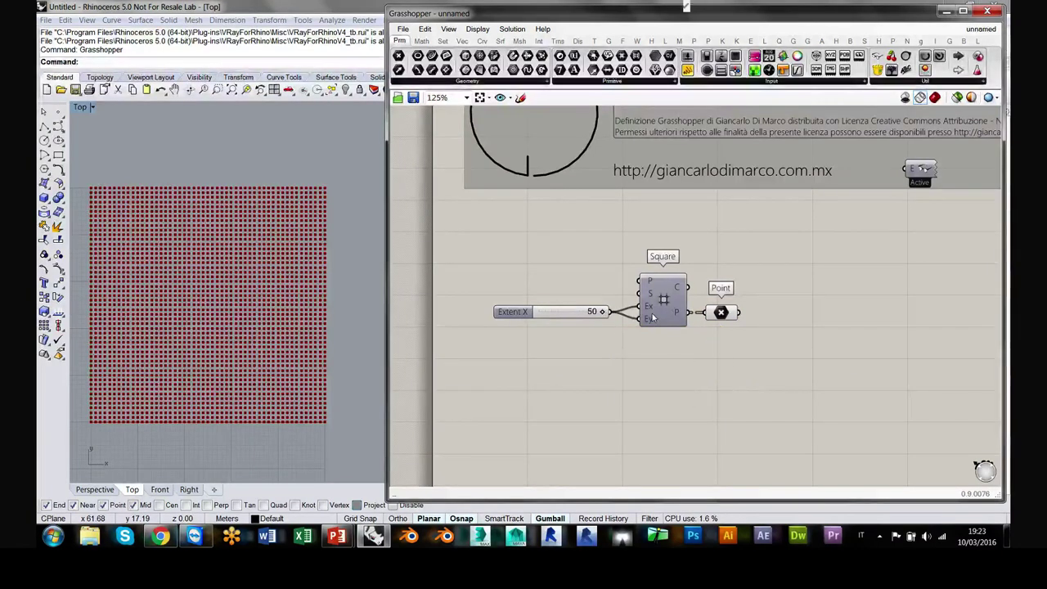
{"action": "left_click", "coordinate": [720, 317]}
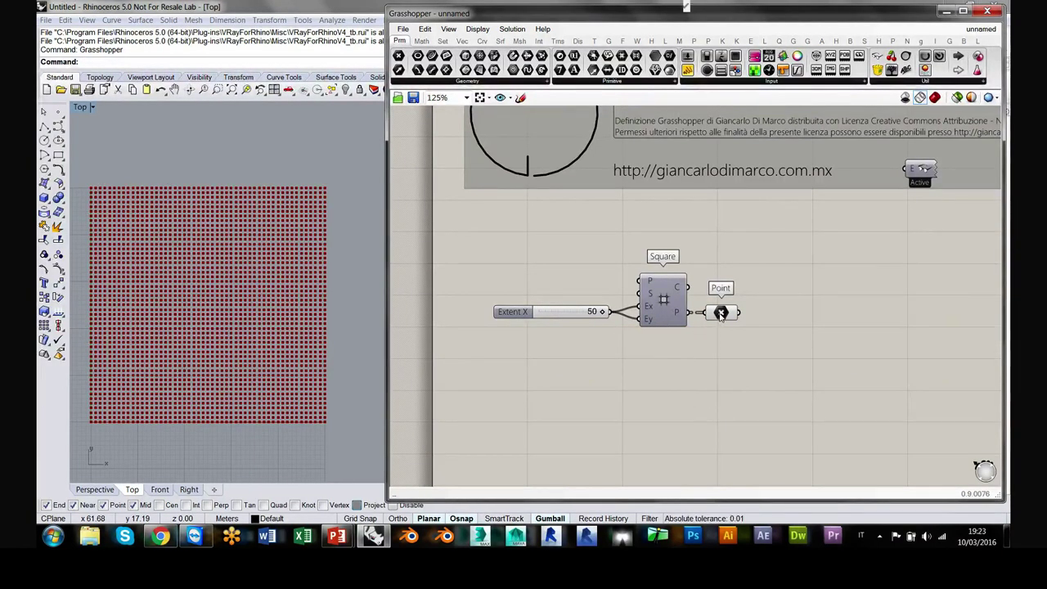
{"action": "left_click", "coordinate": [736, 350]}
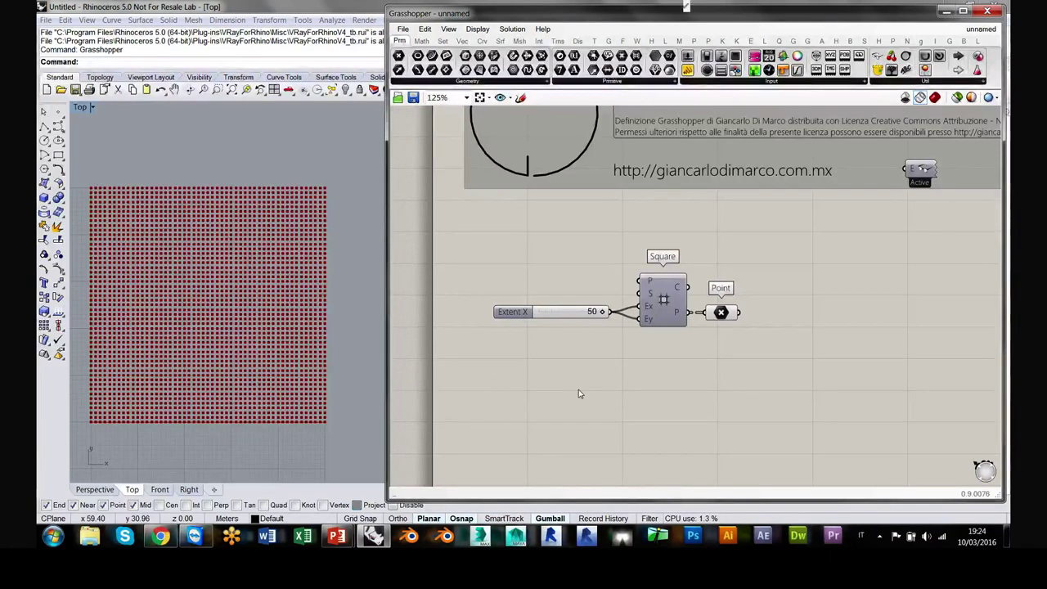
Step: Copy the Point component below the Square, disconnect the copy from the Square's P output and shift it slightly
{"action": "left_click", "coordinate": [718, 315]}
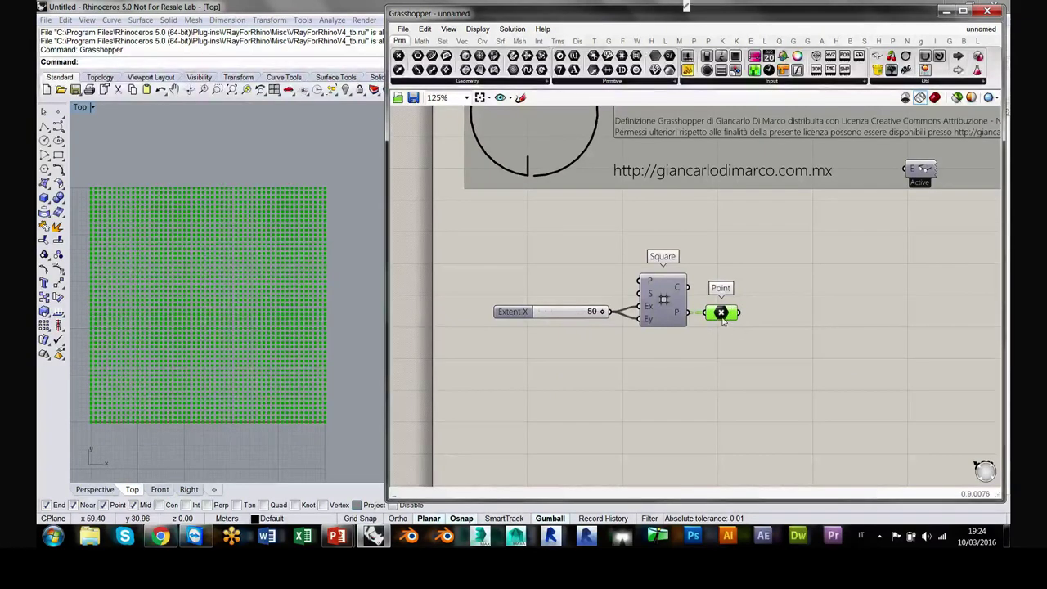
{"action": "mouse_move", "coordinate": [723, 321]}
{"action": "left_click_drag", "start_coordinate": [722, 320], "coordinate": [610, 419], "text": "alt"}
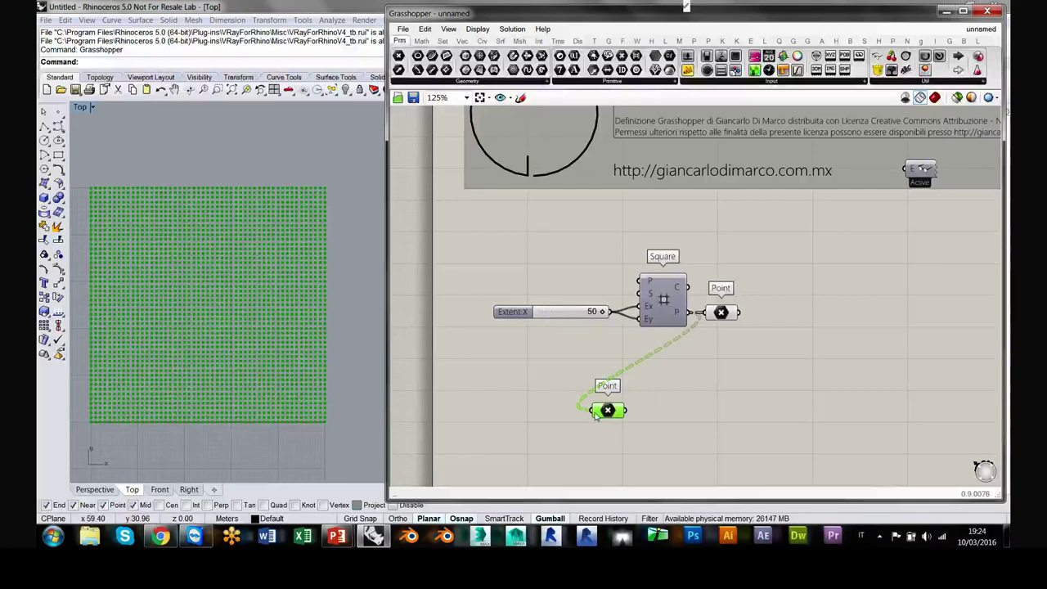
{"action": "right_click", "coordinate": [598, 411]}
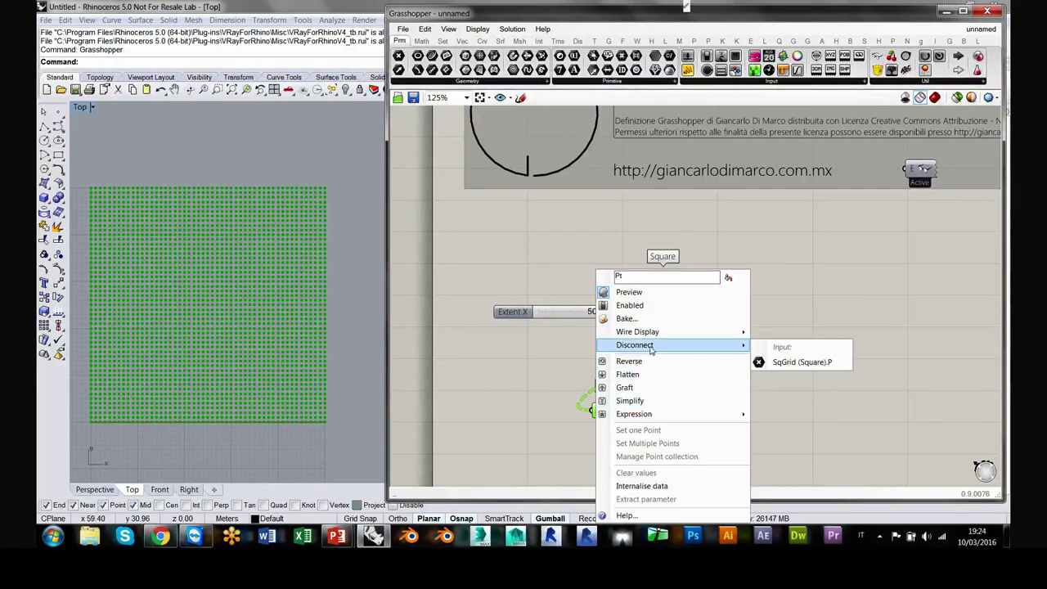
{"action": "left_click", "coordinate": [634, 300]}
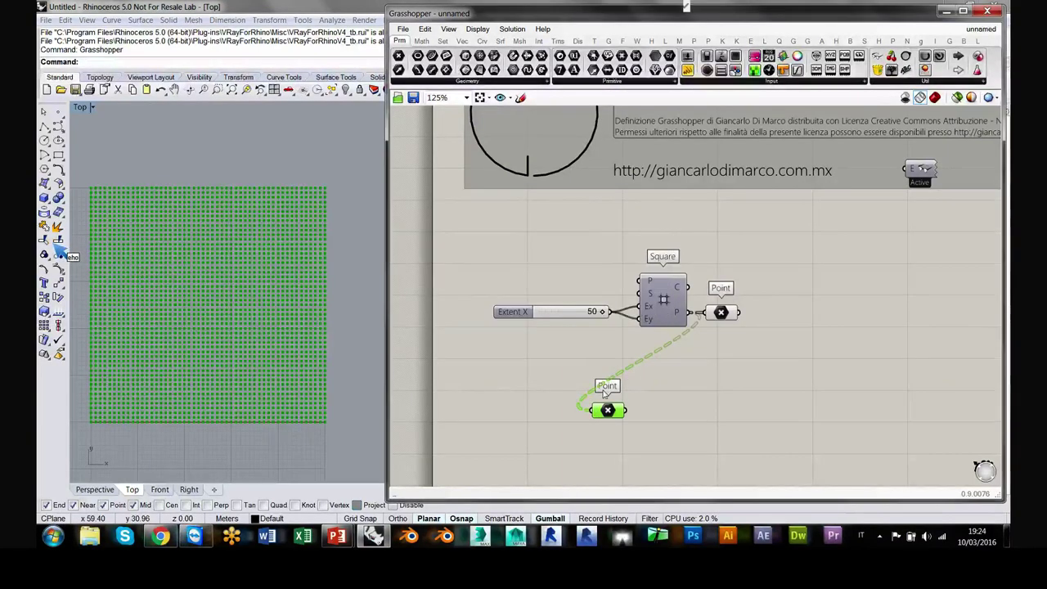
{"action": "right_click", "coordinate": [597, 413]}
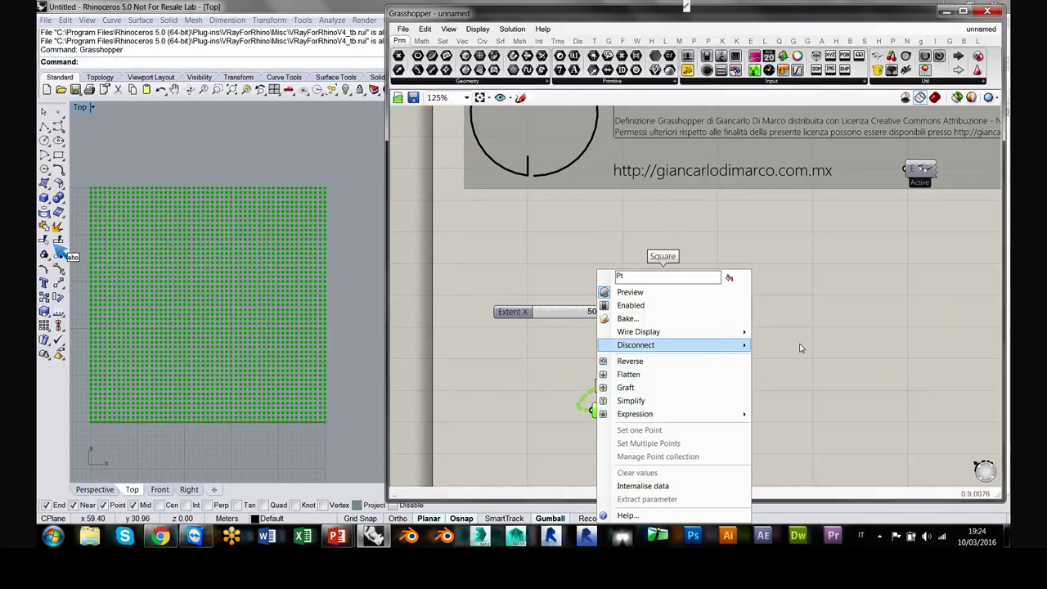
{"action": "left_click", "coordinate": [800, 373]}
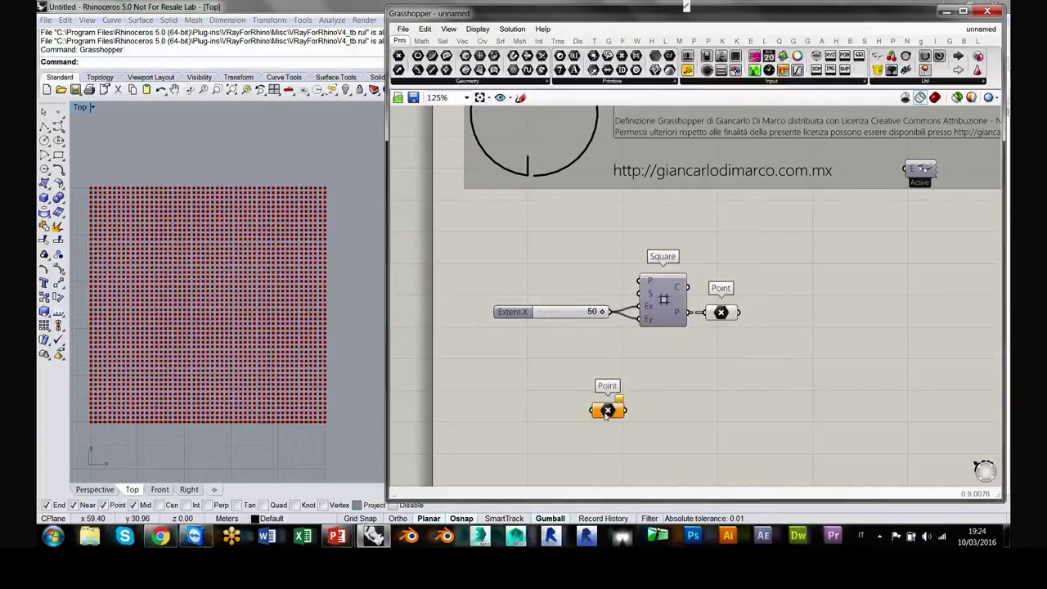
{"action": "key", "text": "ctrl+z"}
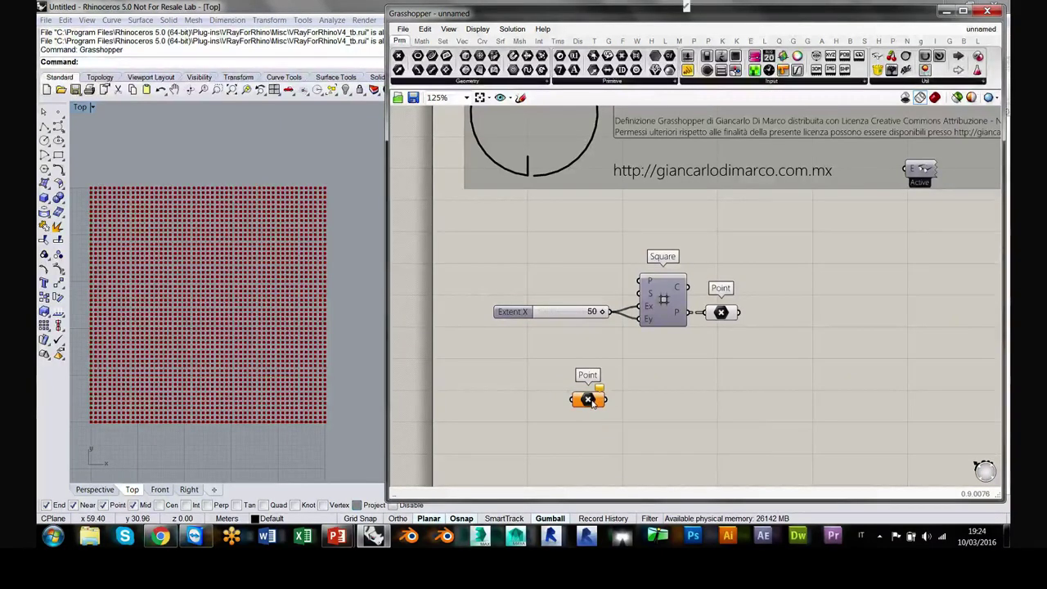
Step: Set one point for the disconnected Point component, placed in the Top viewport just outside the grid's upper-right corner
{"action": "mouse_move", "coordinate": [600, 393]}
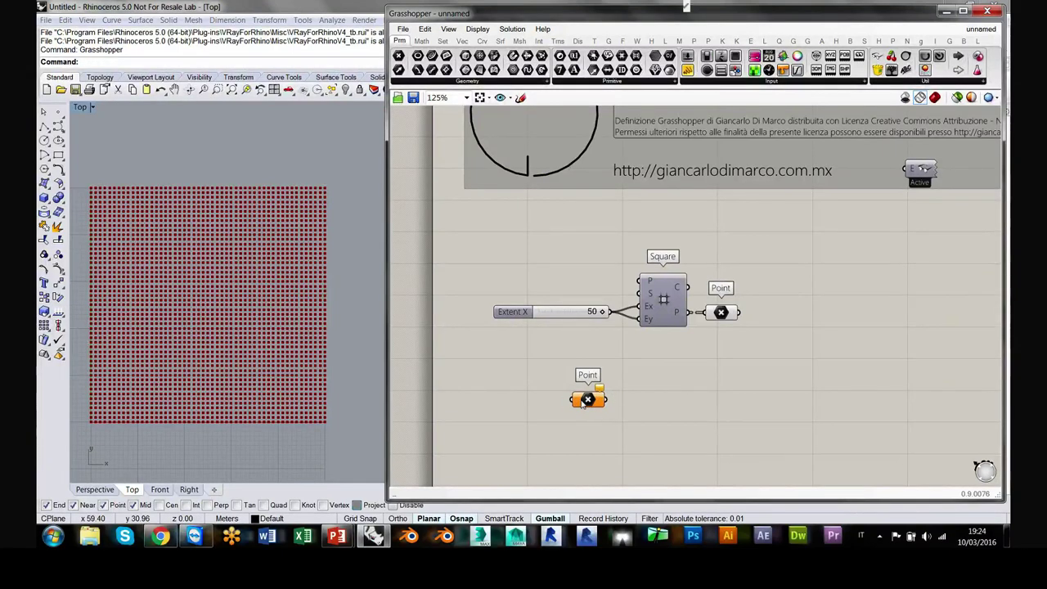
{"action": "right_click", "coordinate": [582, 401]}
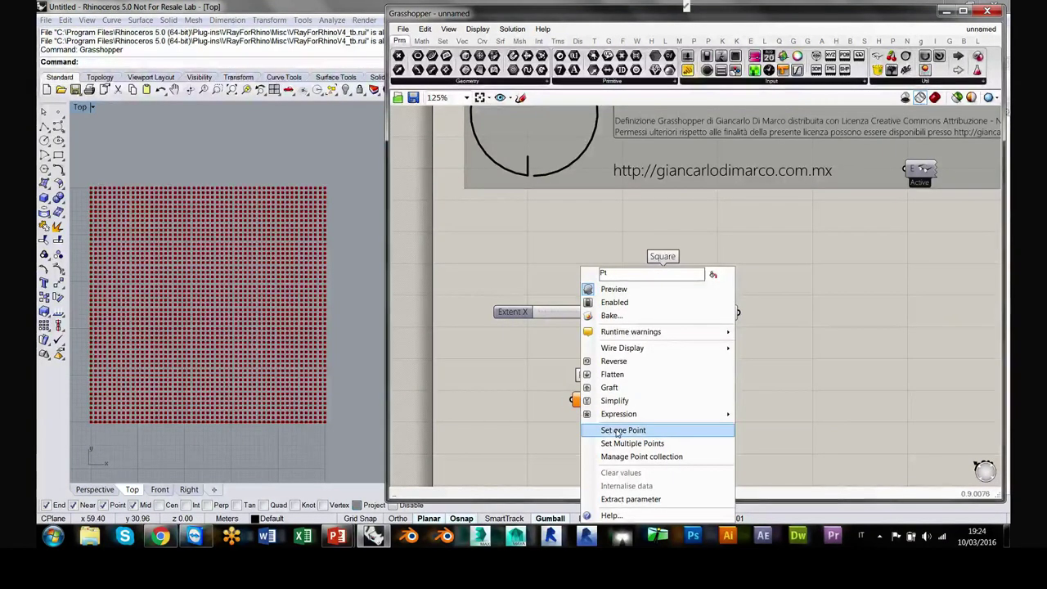
{"action": "left_click", "coordinate": [542, 428]}
{"action": "right_click", "coordinate": [581, 401]}
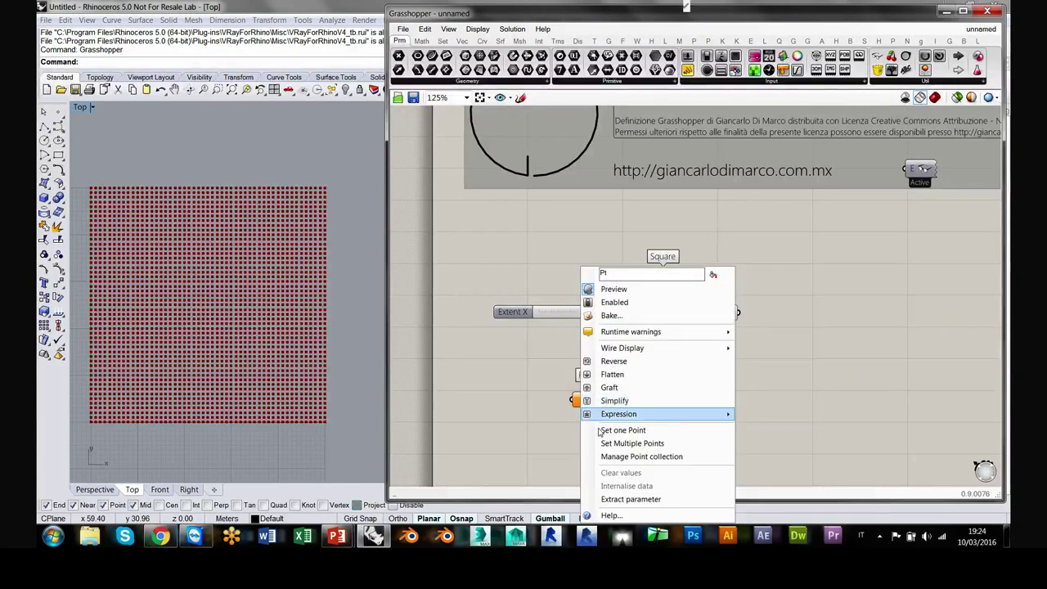
{"action": "left_click", "coordinate": [622, 431]}
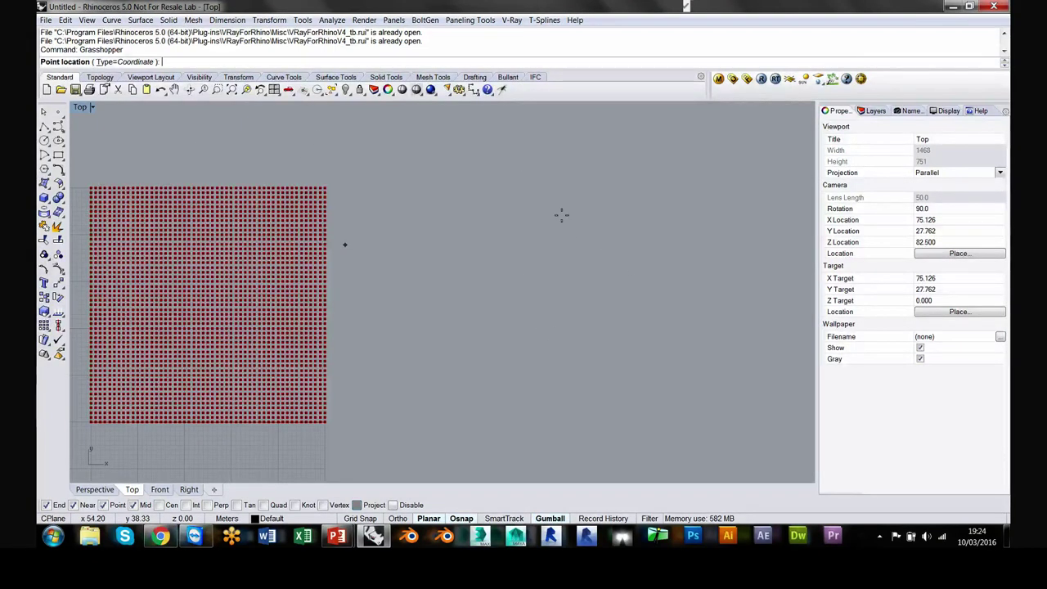
{"action": "left_click", "coordinate": [383, 186]}
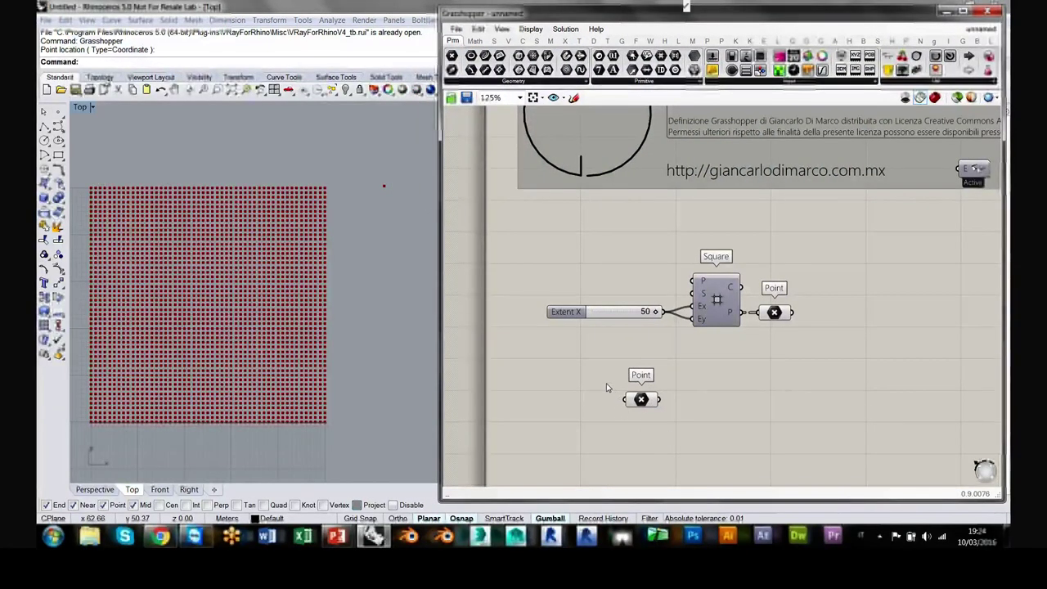
Step: Move the single attractor point in the viewport to just above the left part of the grid
{"action": "left_click_drag", "start_coordinate": [384, 186], "coordinate": [157, 125]}
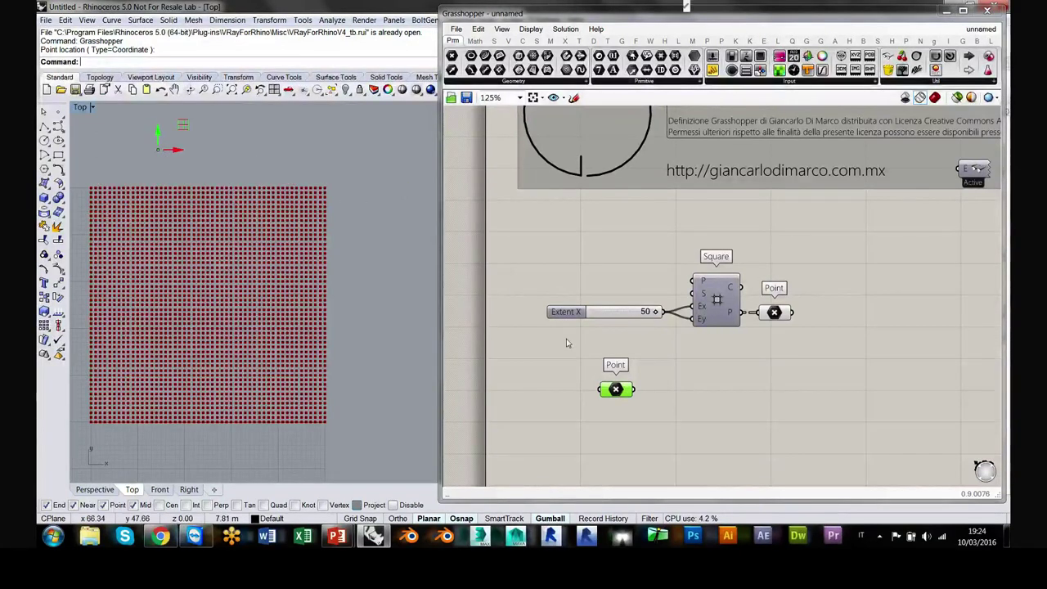
{"action": "left_click", "coordinate": [188, 137]}
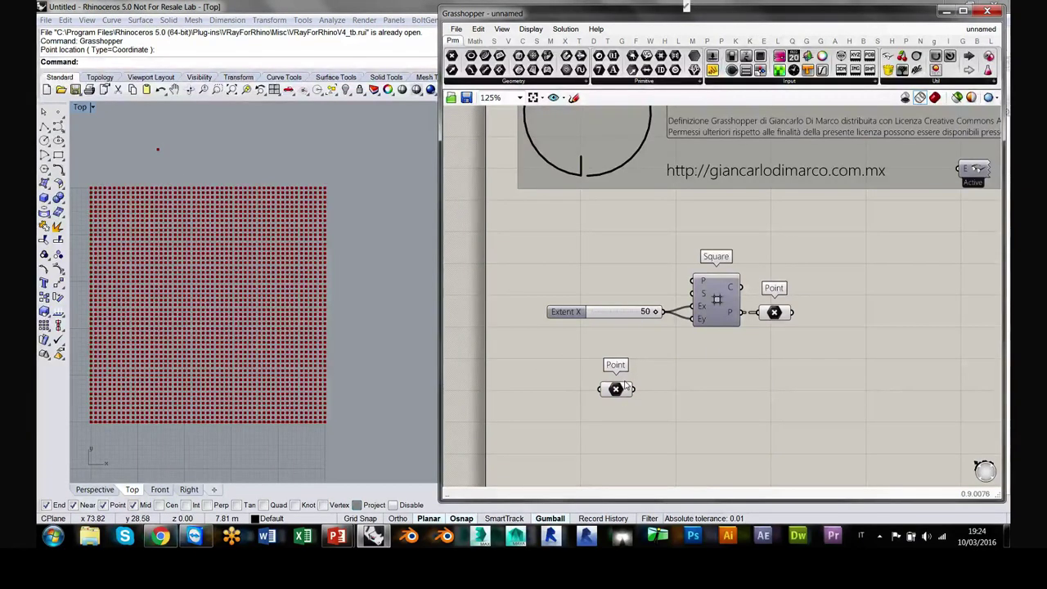
Step: Highlight the grid points through their Point component and dismiss the meeting licence notice
{"action": "left_click", "coordinate": [774, 313]}
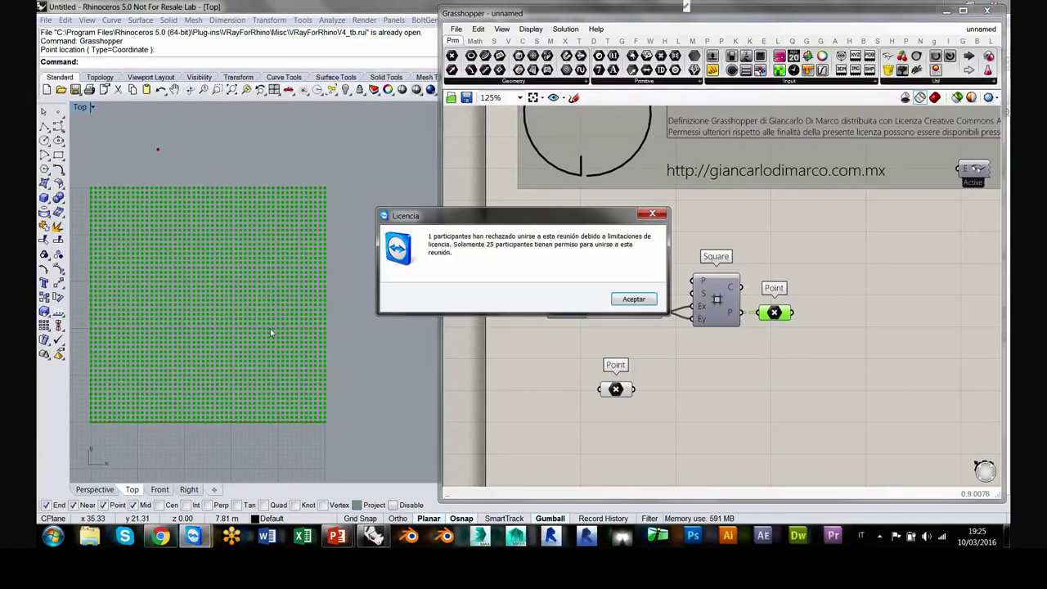
{"action": "left_click", "coordinate": [633, 299]}
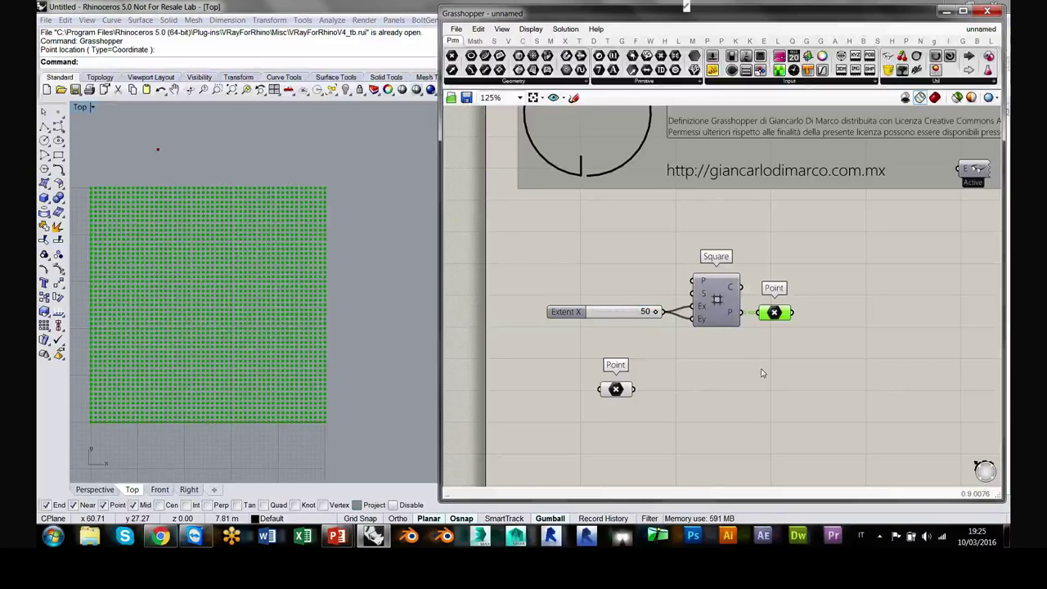
{"action": "left_click", "coordinate": [777, 328]}
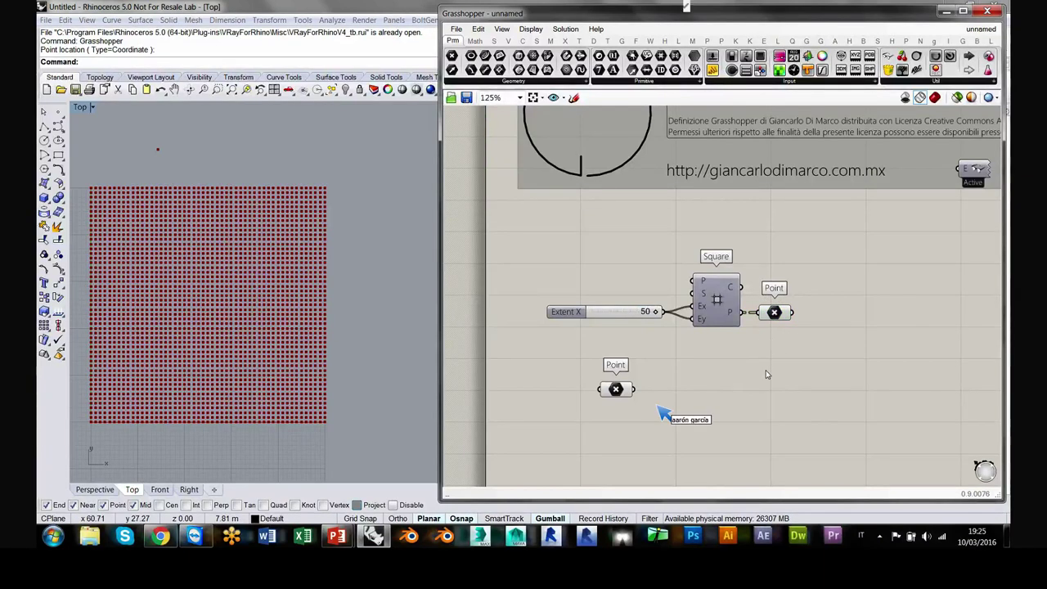
{"action": "left_click", "coordinate": [776, 314]}
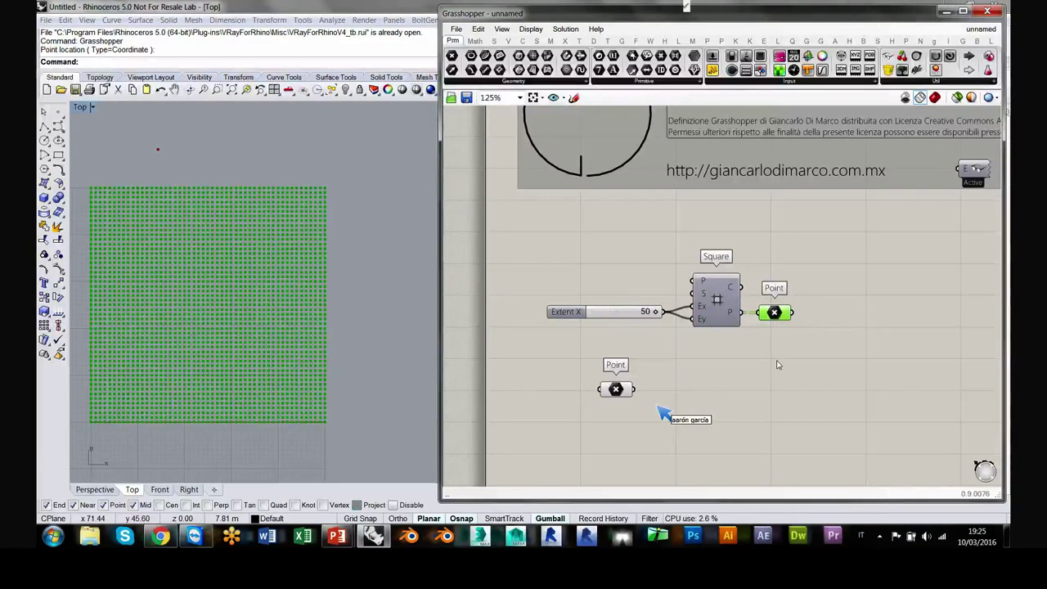
Step: Move the attractor's Point component above the grid's Point component and align the two vertically
{"action": "left_click_drag", "start_coordinate": [616, 389], "coordinate": [722, 394]}
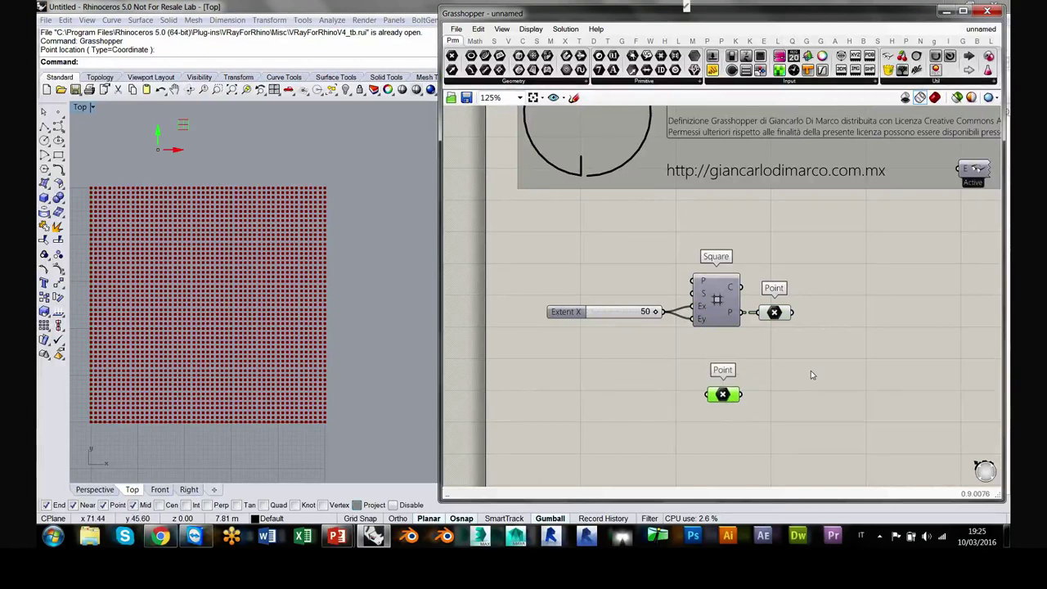
{"action": "right_click_drag", "start_coordinate": [810, 375], "coordinate": [633, 369]}
{"action": "left_click_drag", "start_coordinate": [563, 385], "coordinate": [616, 229]}
{"action": "left_click", "coordinate": [615, 303]}
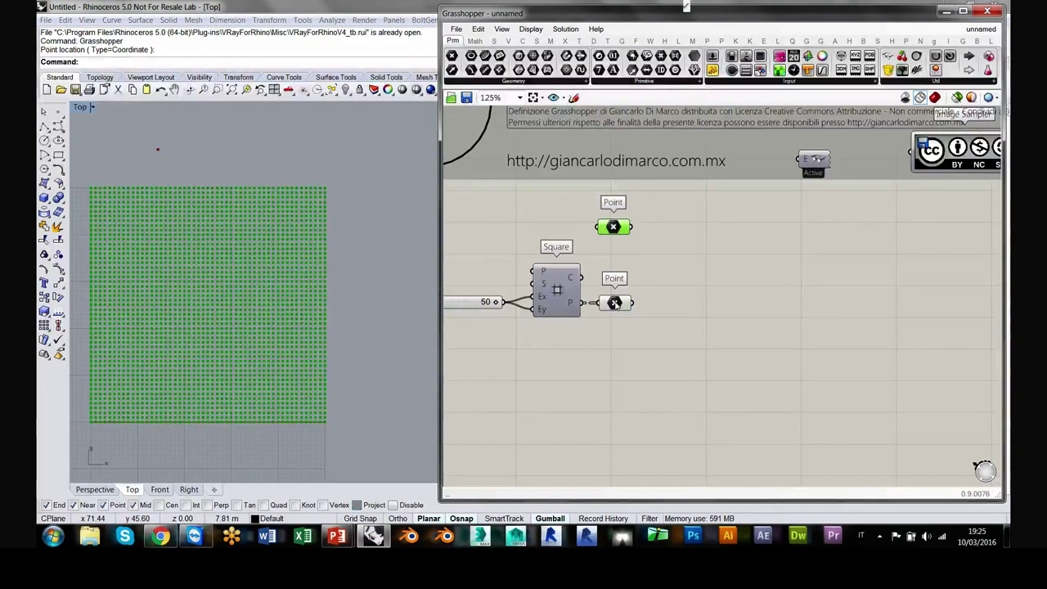
{"action": "left_click", "coordinate": [636, 354]}
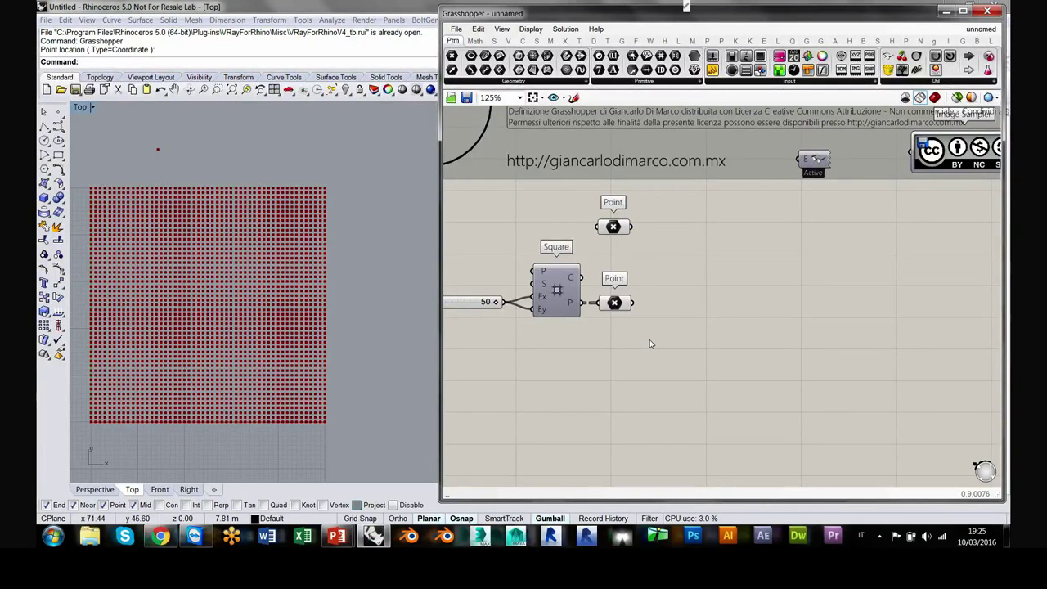
{"action": "left_click", "coordinate": [613, 227]}
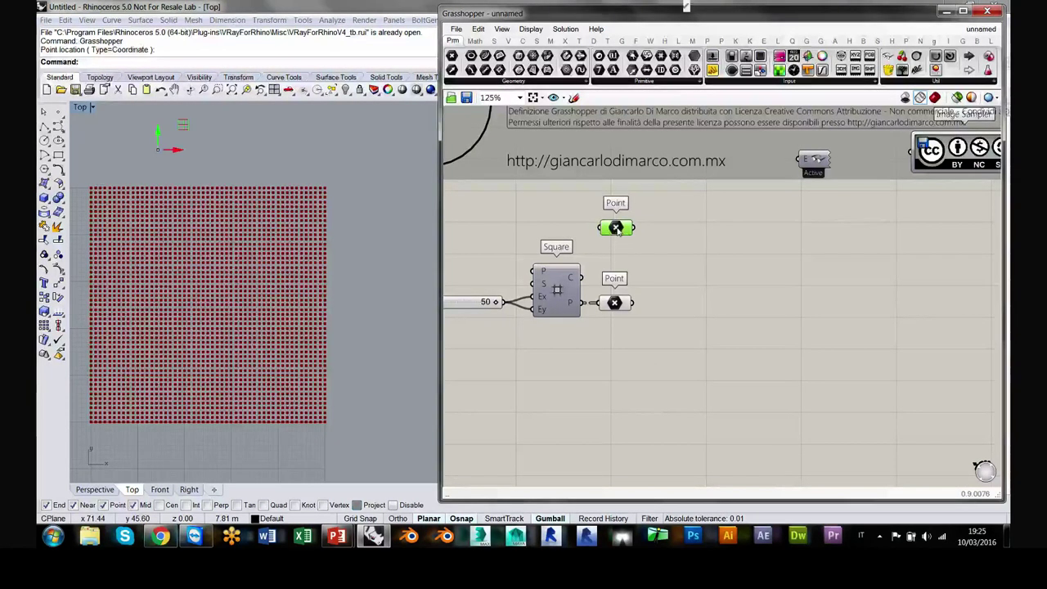
{"action": "left_click", "coordinate": [663, 275]}
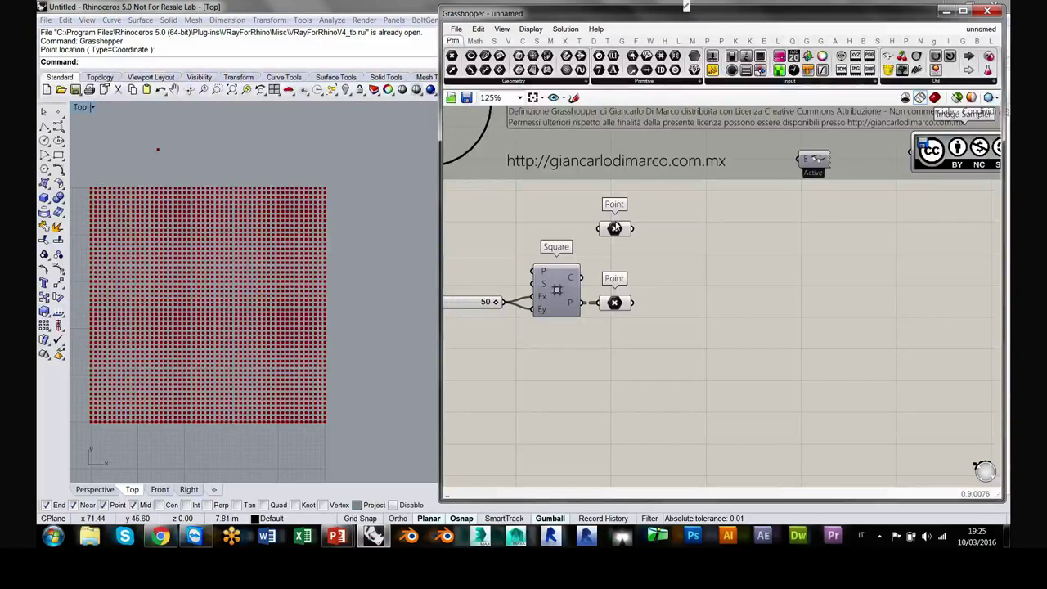
Step: Select the attractor's Point component to locate its point above the grid in the Top viewport
{"action": "mouse_move", "coordinate": [615, 228]}
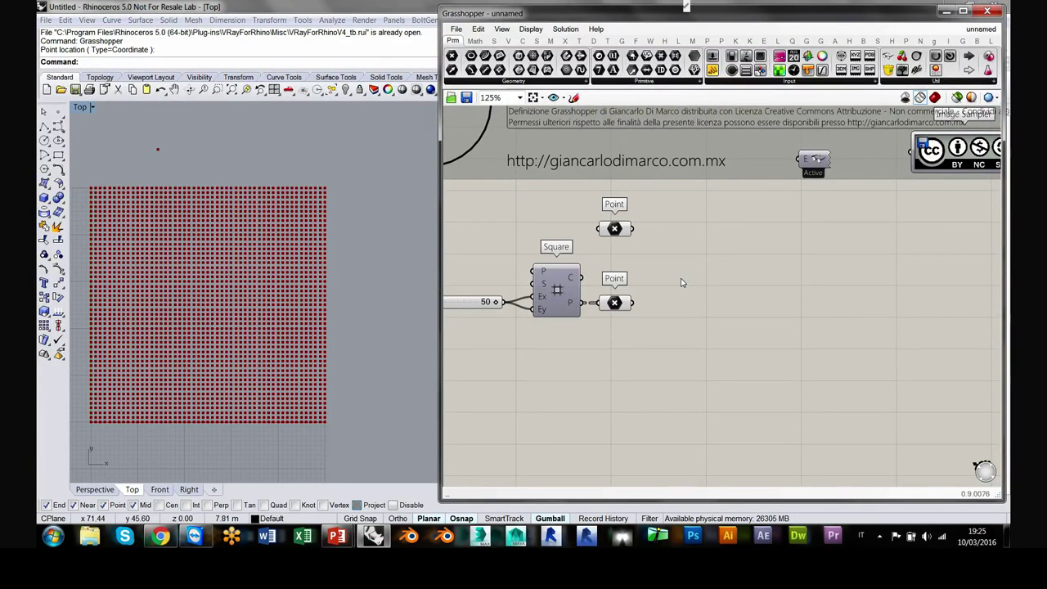
{"action": "left_click", "coordinate": [615, 228]}
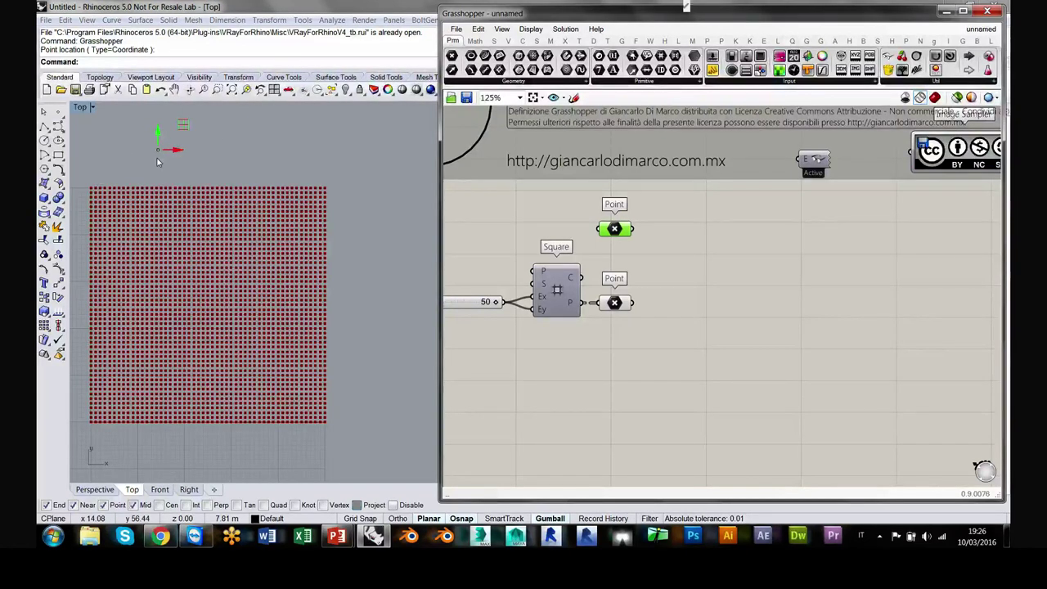
{"action": "left_click", "coordinate": [727, 310]}
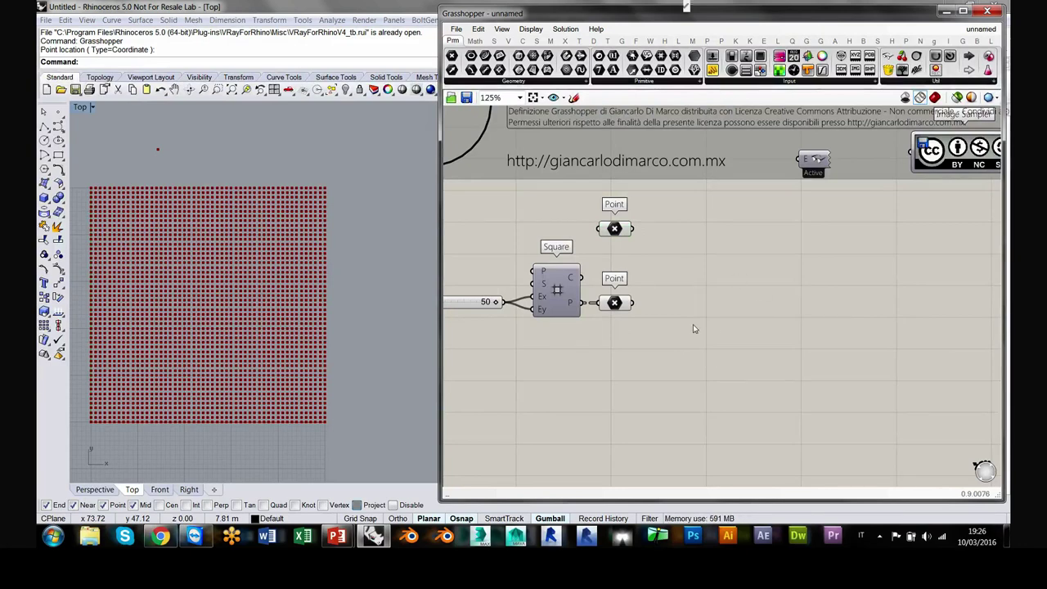
{"action": "right_click_drag", "start_coordinate": [694, 329], "coordinate": [665, 326]}
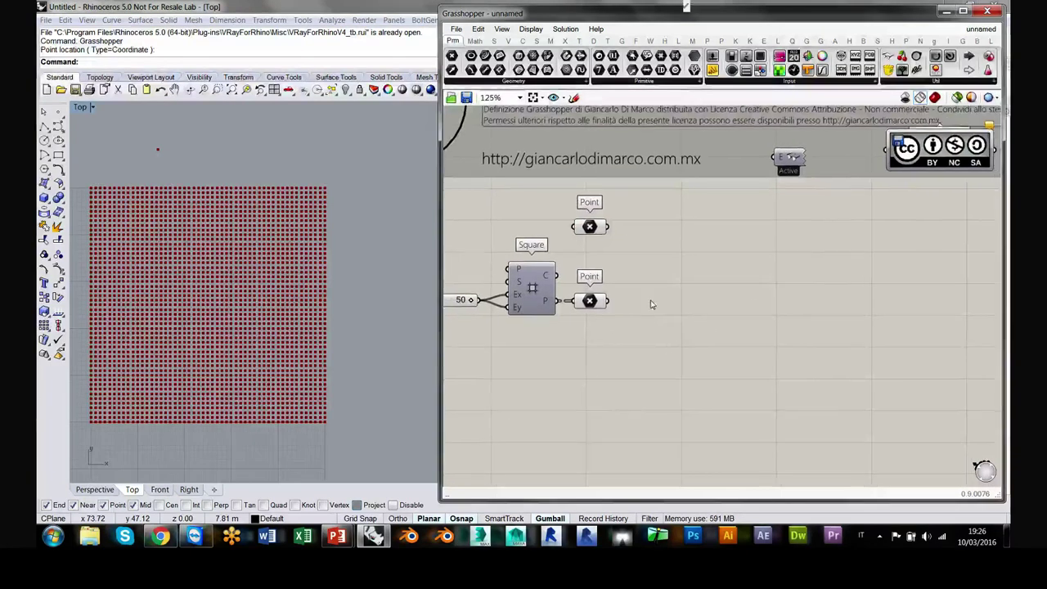
{"action": "left_click", "coordinate": [589, 228]}
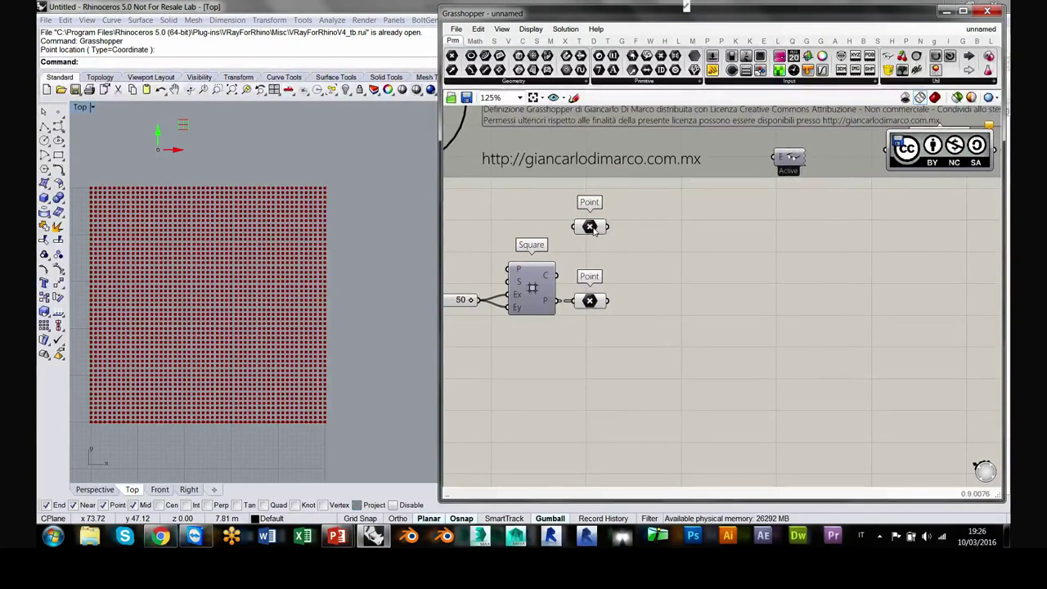
Step: Add a Distance component beside the two Point components and wire the attractor's Point to its A input
{"action": "left_click", "coordinate": [590, 300]}
{"action": "left_click", "coordinate": [645, 377]}
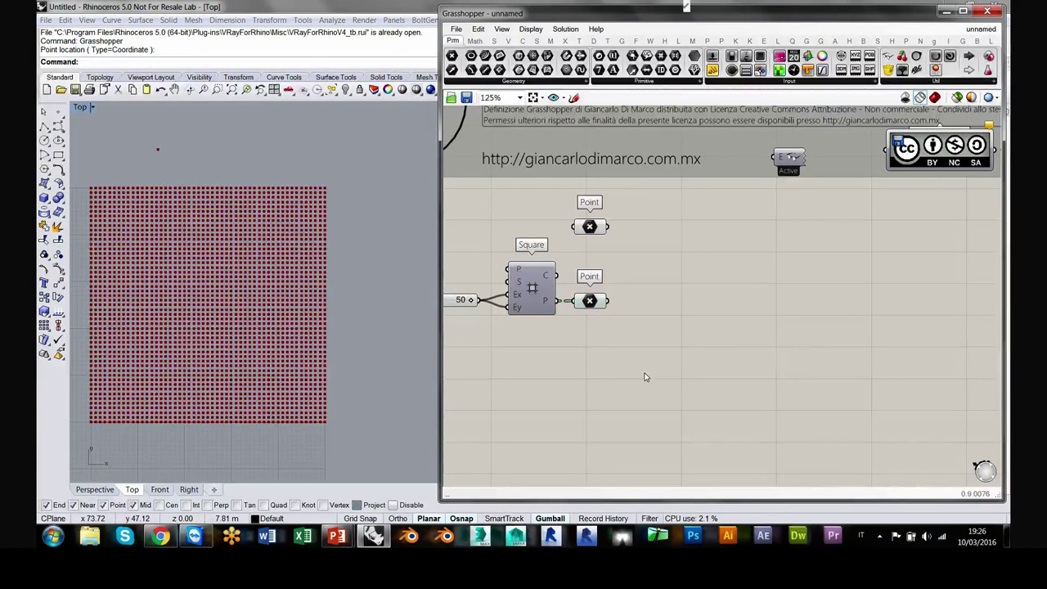
{"action": "left_click", "coordinate": [508, 40]}
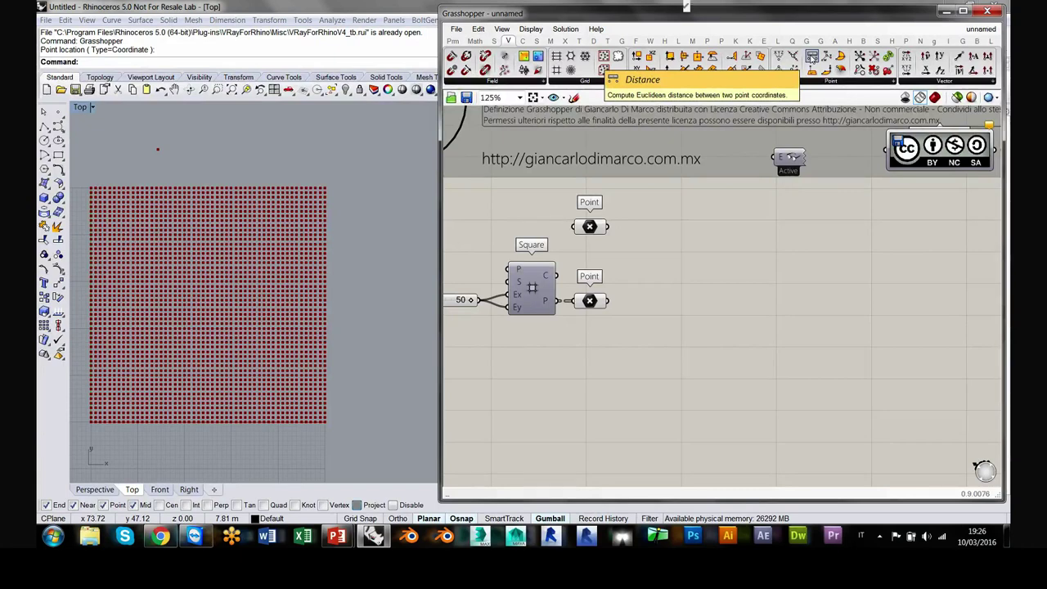
{"action": "left_click_drag", "start_coordinate": [811, 56], "coordinate": [685, 267]}
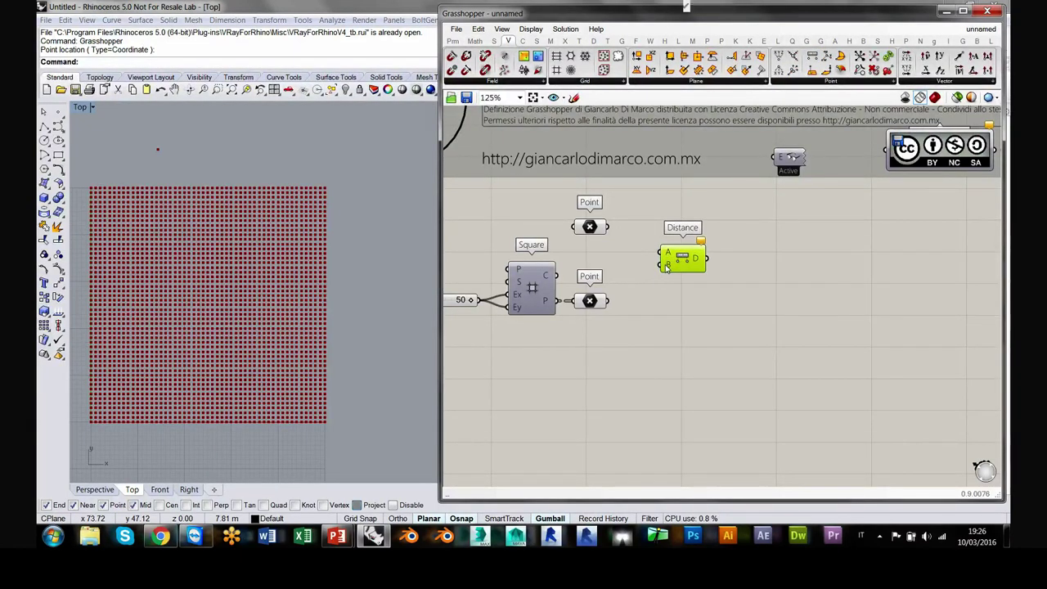
{"action": "left_click", "coordinate": [603, 229]}
{"action": "left_click_drag", "start_coordinate": [608, 227], "coordinate": [661, 254]}
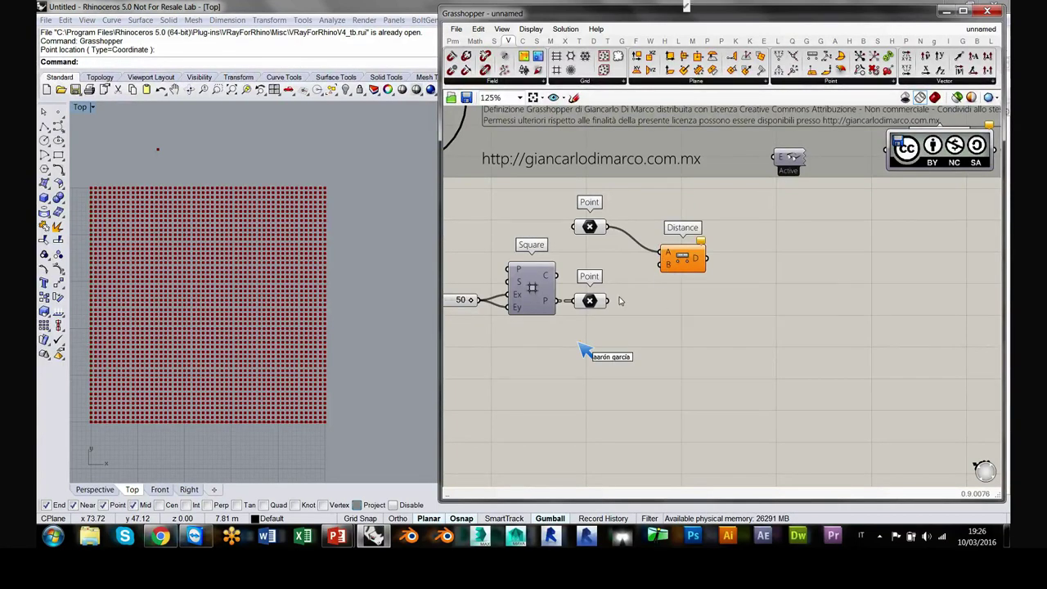
Step: Wire the grid's Point component to the Distance component's B input, move Distance closer to the points, and dismiss the meeting licence notice
{"action": "left_click", "coordinate": [589, 301]}
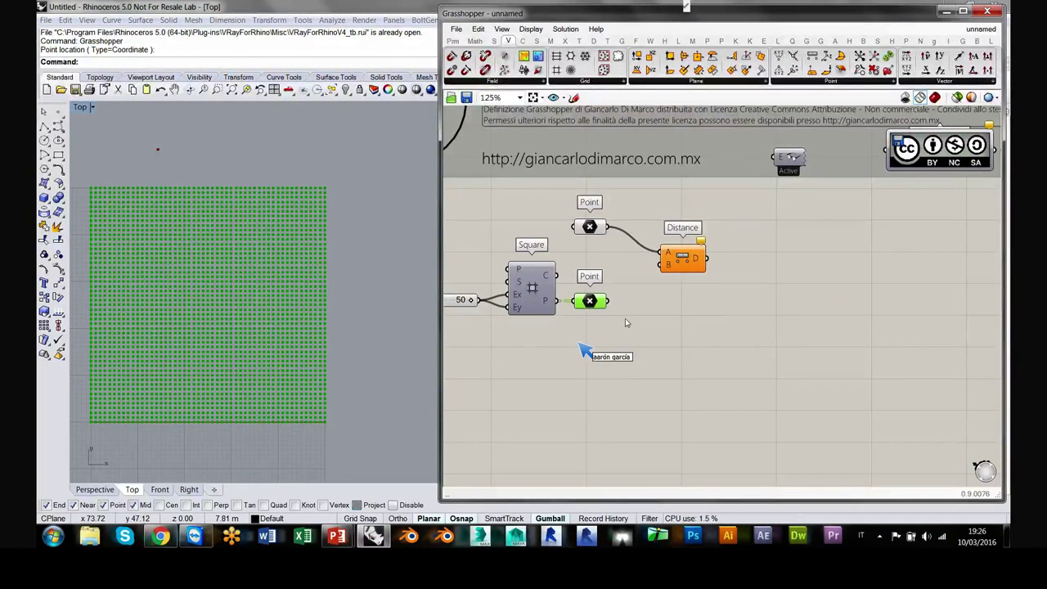
{"action": "mouse_move", "coordinate": [590, 303]}
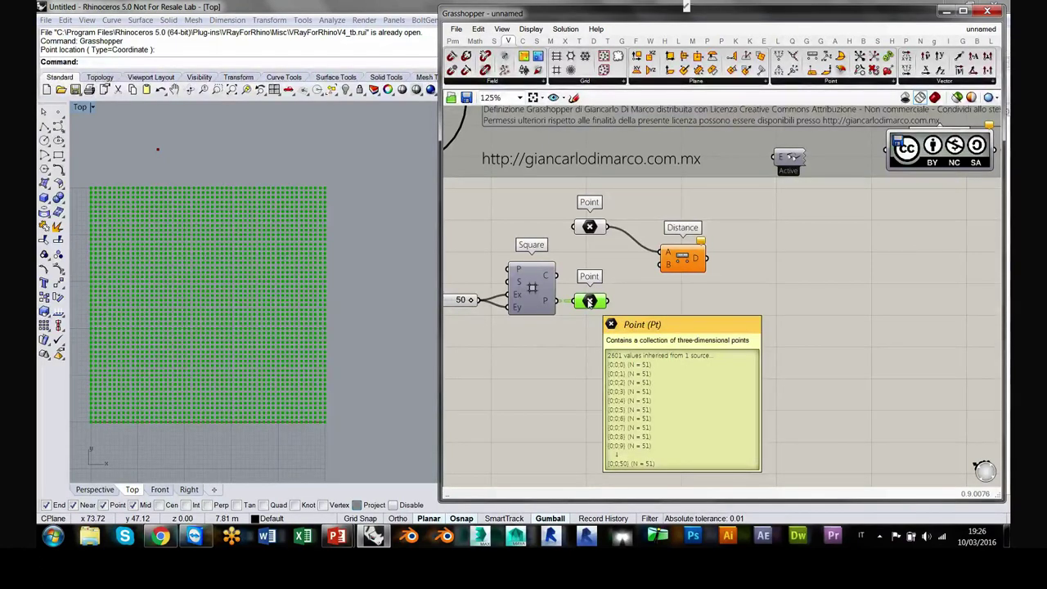
{"action": "left_click_drag", "start_coordinate": [607, 301], "coordinate": [658, 262]}
{"action": "left_click", "coordinate": [687, 285]}
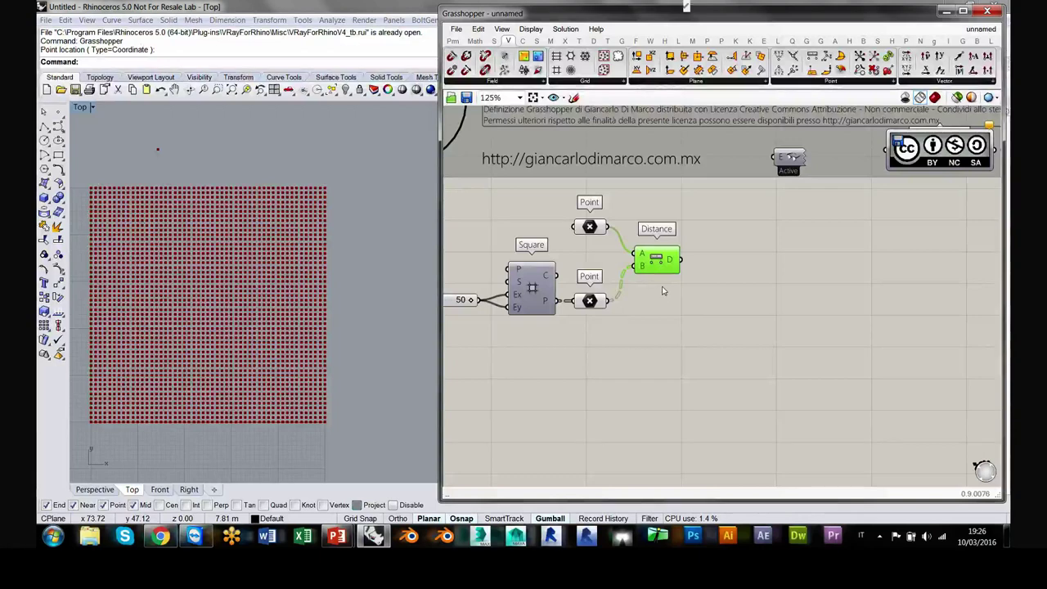
{"action": "left_click", "coordinate": [631, 299]}
{"action": "mouse_move", "coordinate": [642, 257]}
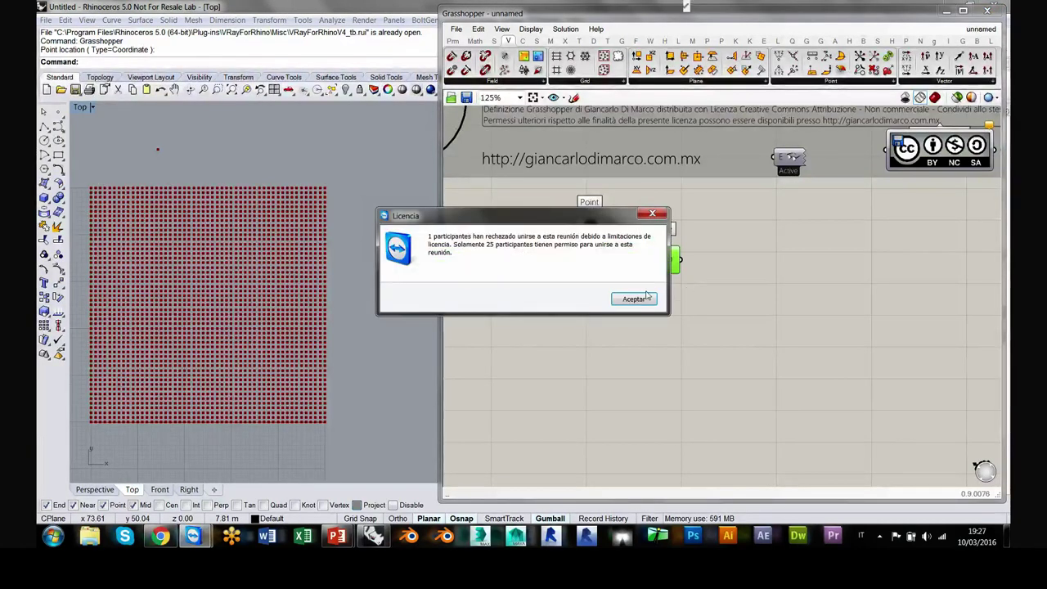
{"action": "left_click", "coordinate": [634, 301]}
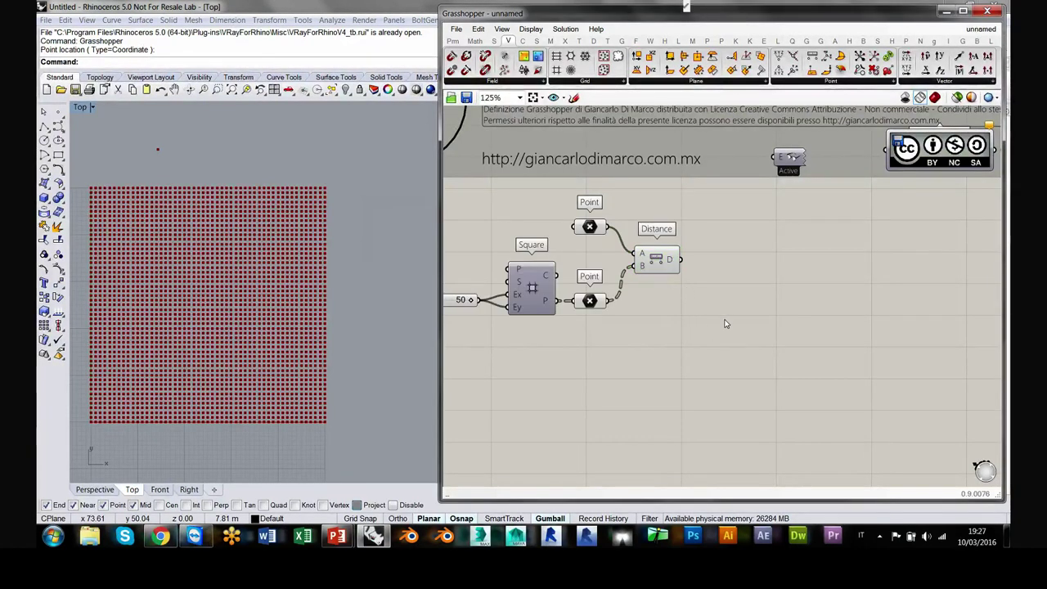
Step: Add a Panel beside the Distance component and feed it the D output
{"action": "double_click", "coordinate": [737, 294]}
{"action": "type", "text": "\""}
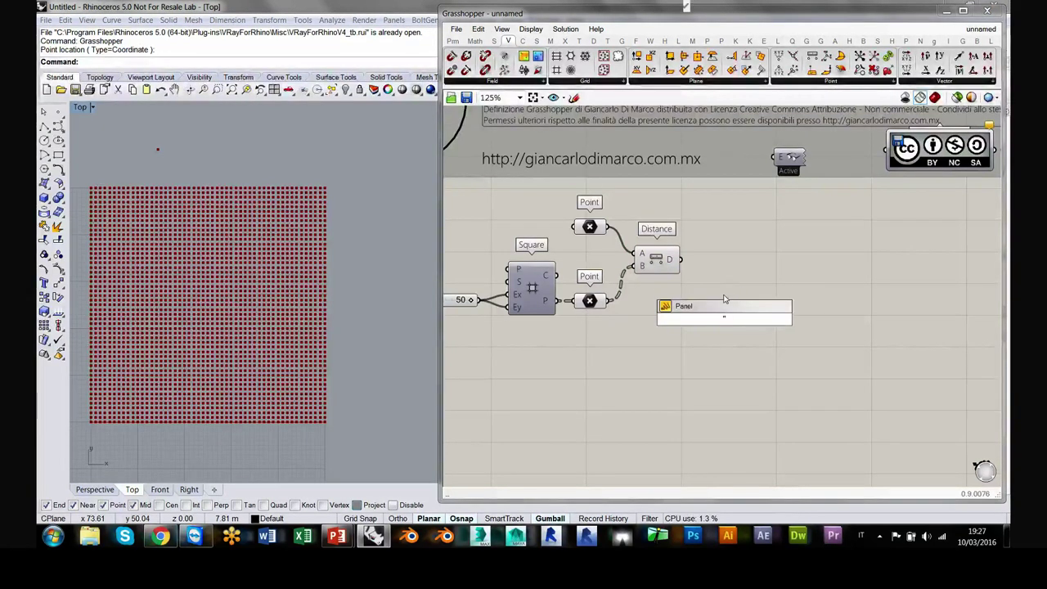
{"action": "key", "text": "Return"}
{"action": "left_click_drag", "start_coordinate": [709, 311], "coordinate": [749, 304]}
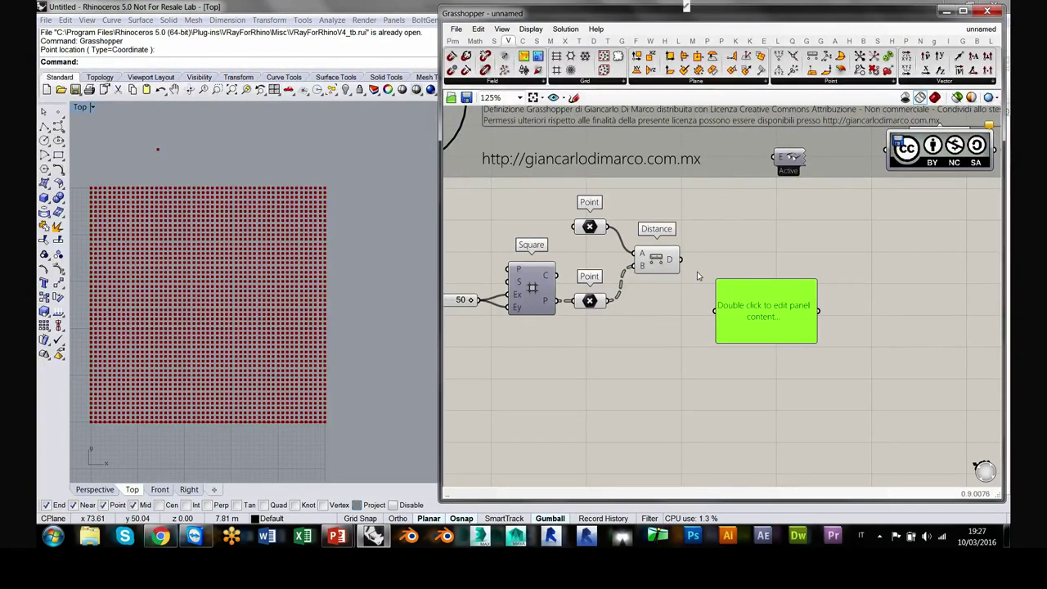
{"action": "left_click_drag", "start_coordinate": [681, 260], "coordinate": [714, 309]}
Step: Inspect the distance list in a taller Panel and delete the Panel
{"action": "right_click_drag", "start_coordinate": [617, 338], "coordinate": [543, 321]}
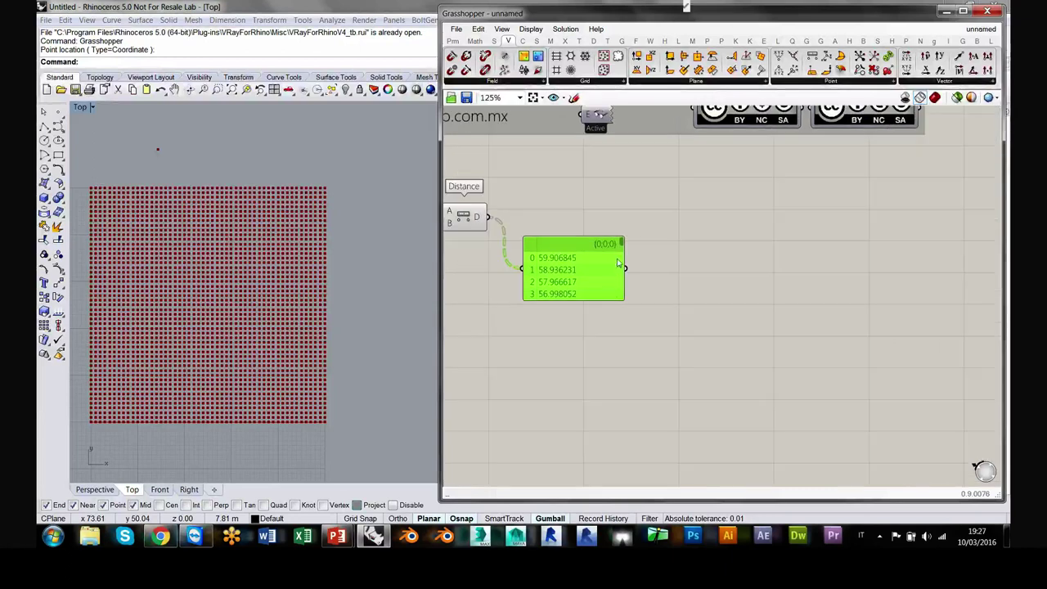
{"action": "left_click_drag", "start_coordinate": [596, 300], "coordinate": [599, 440]}
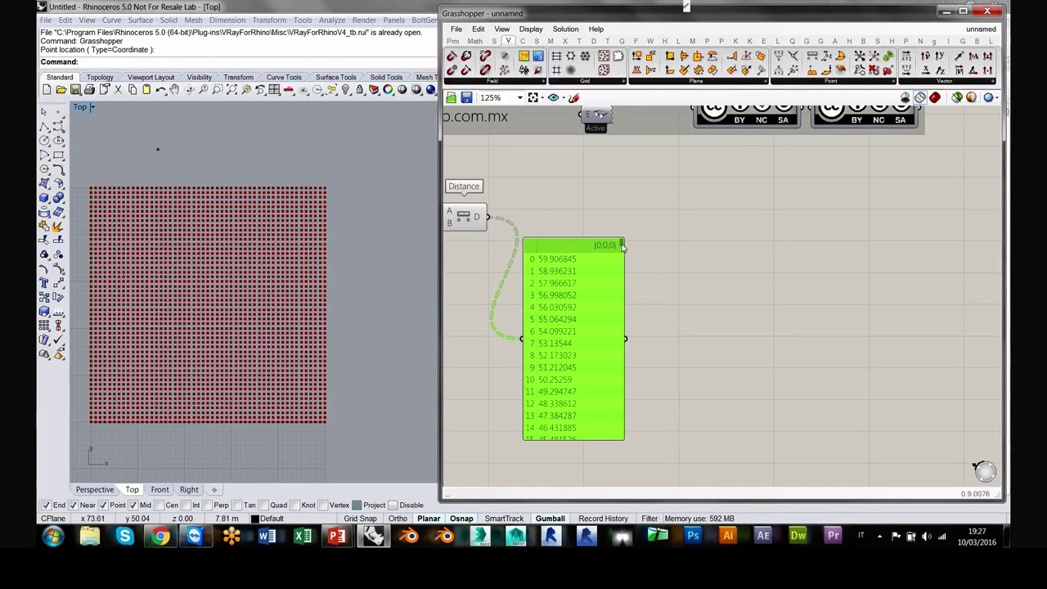
{"action": "left_click_drag", "start_coordinate": [622, 245], "coordinate": [624, 436]}
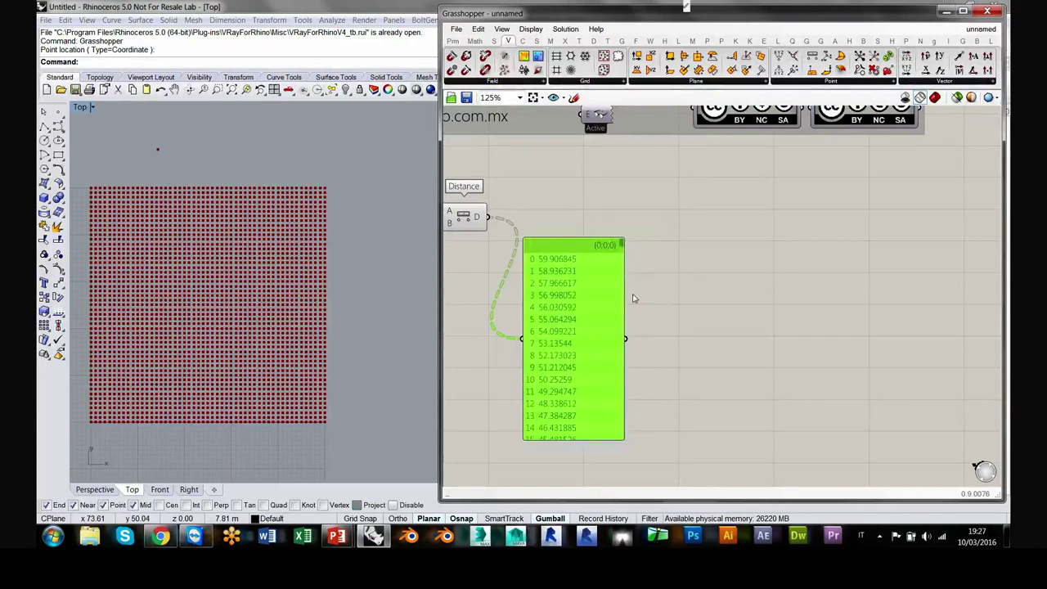
{"action": "key", "text": "Delete"}
{"action": "right_click_drag", "start_coordinate": [538, 304], "coordinate": [714, 278]}
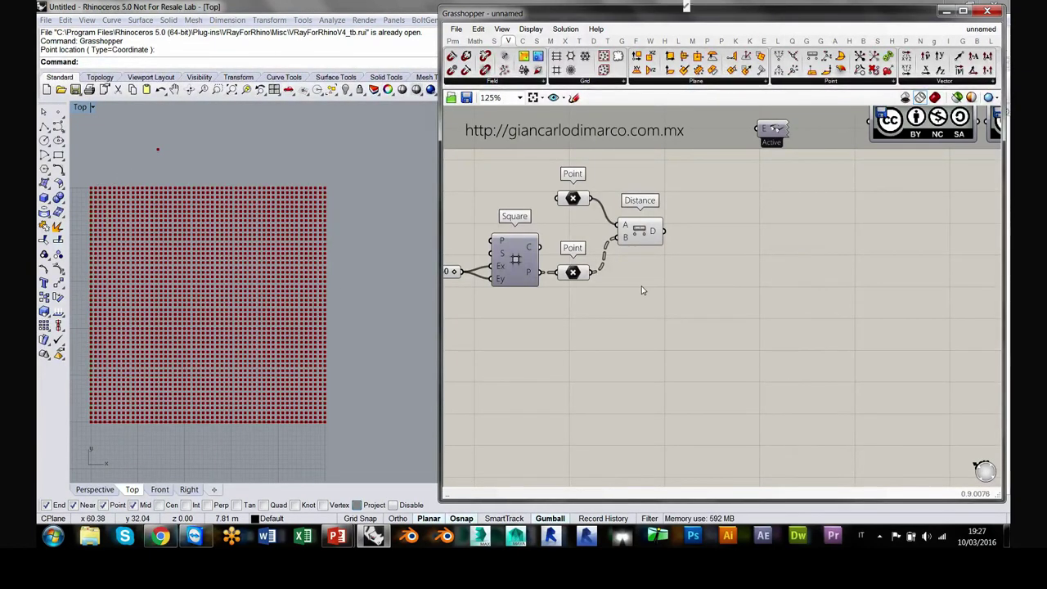
Step: Nudge the Distance component to sit midway between the two Point components and dismiss the meeting licence notices
{"action": "left_click_drag", "start_coordinate": [639, 230], "coordinate": [633, 234]}
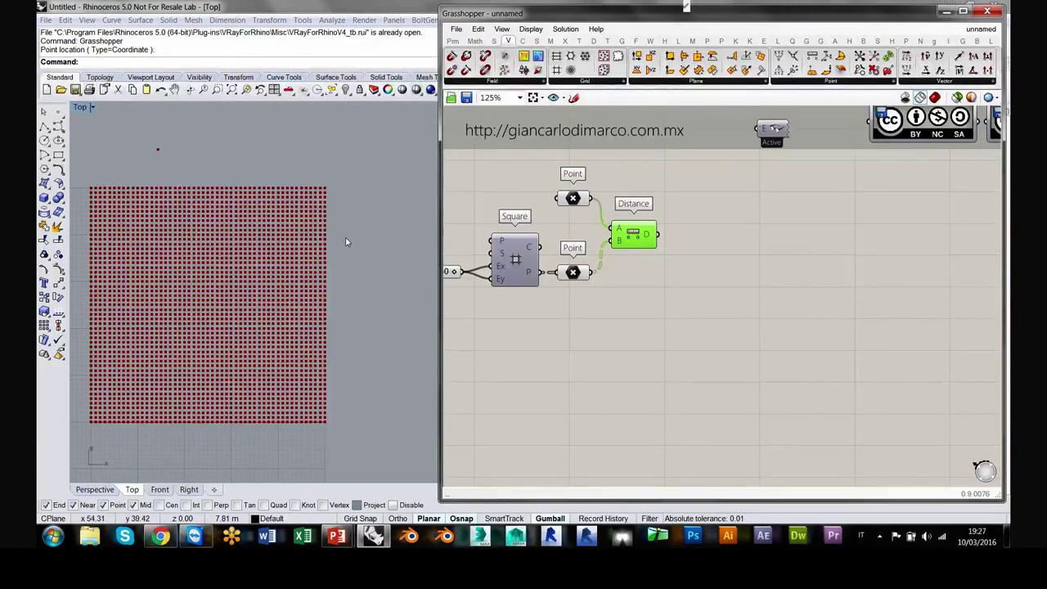
{"action": "left_click", "coordinate": [694, 367]}
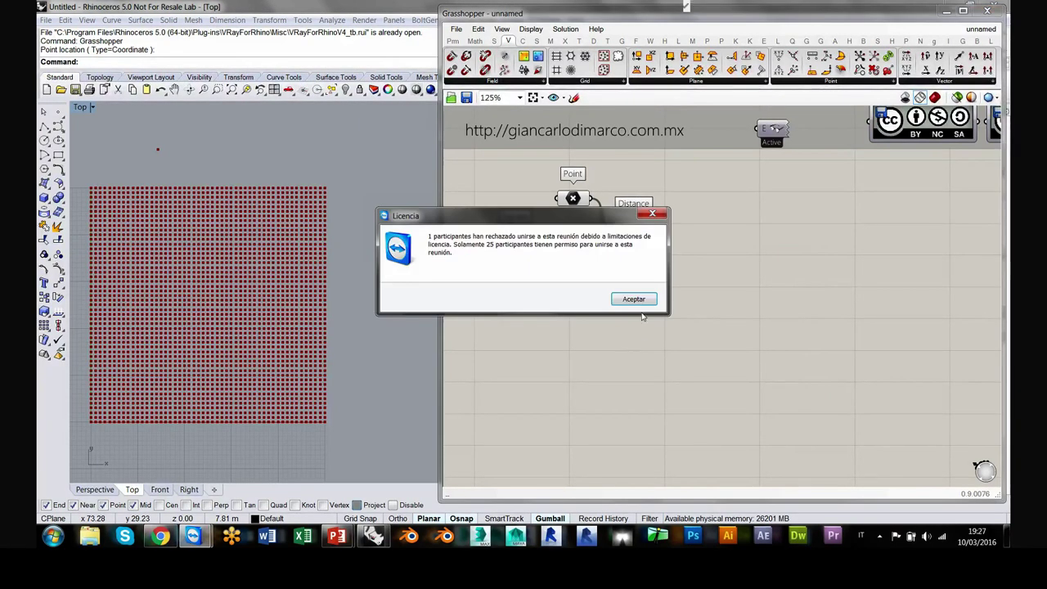
{"action": "left_click", "coordinate": [633, 300]}
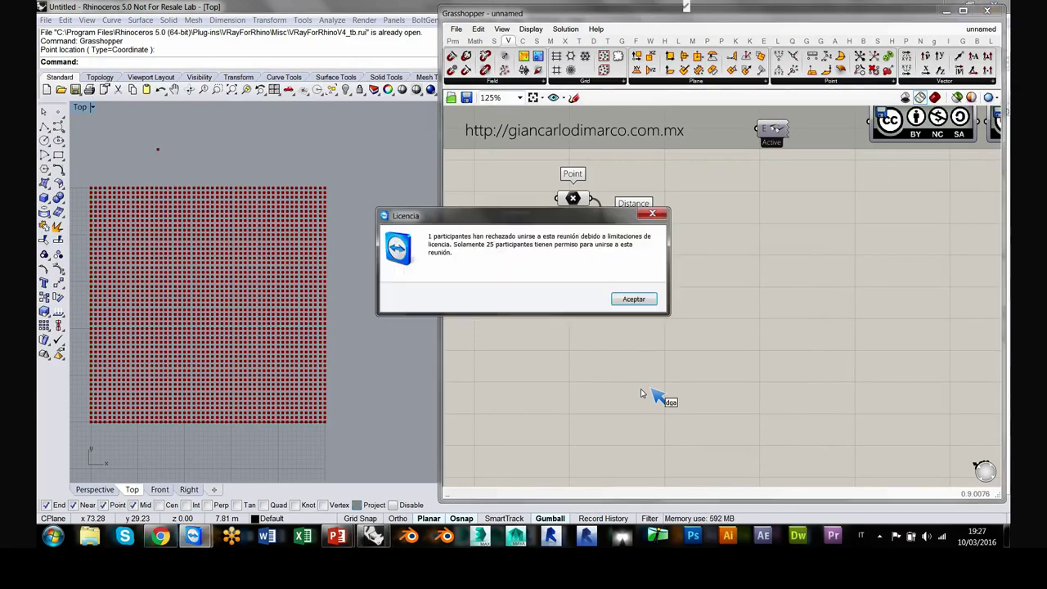
{"action": "left_click", "coordinate": [628, 299]}
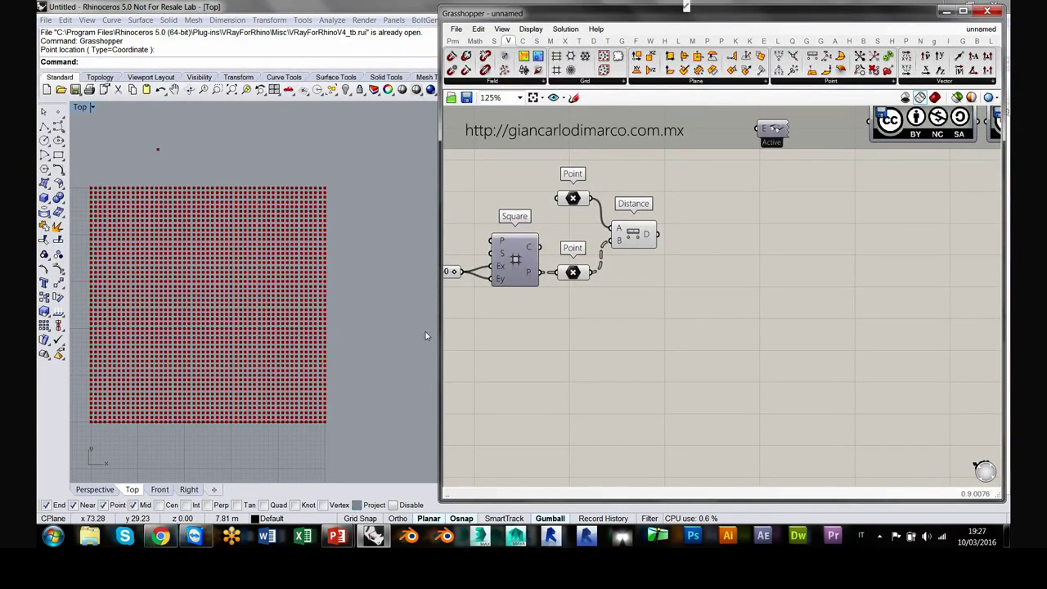
Step: Create an integer number slider ranging from 0 to 60 below the Square grid component and set it to 24
{"action": "right_click_drag", "start_coordinate": [115, 280], "coordinate": [172, 274]}
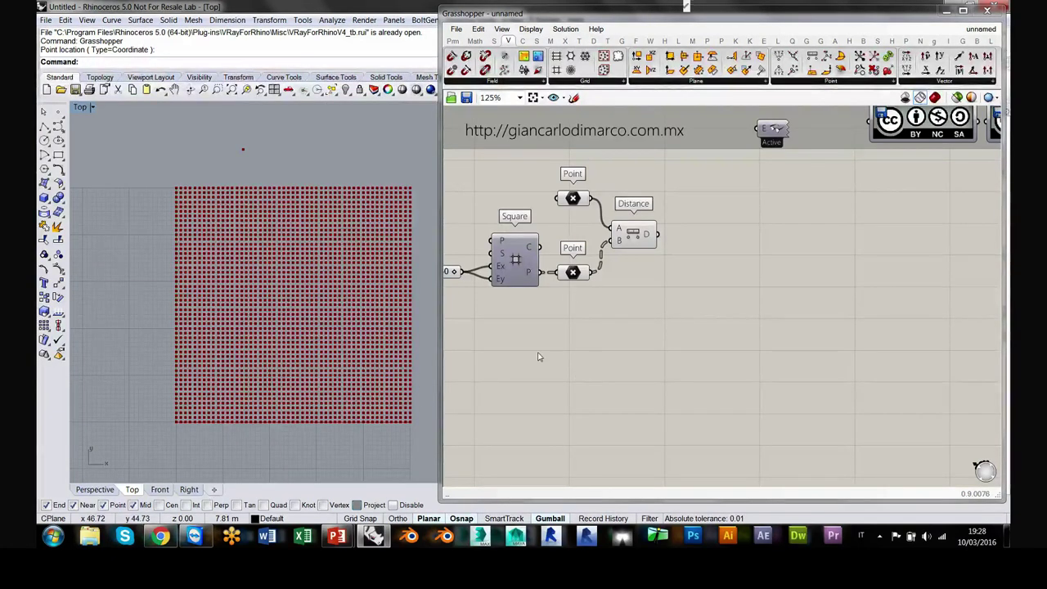
{"action": "right_click_drag", "start_coordinate": [579, 352], "coordinate": [722, 357]}
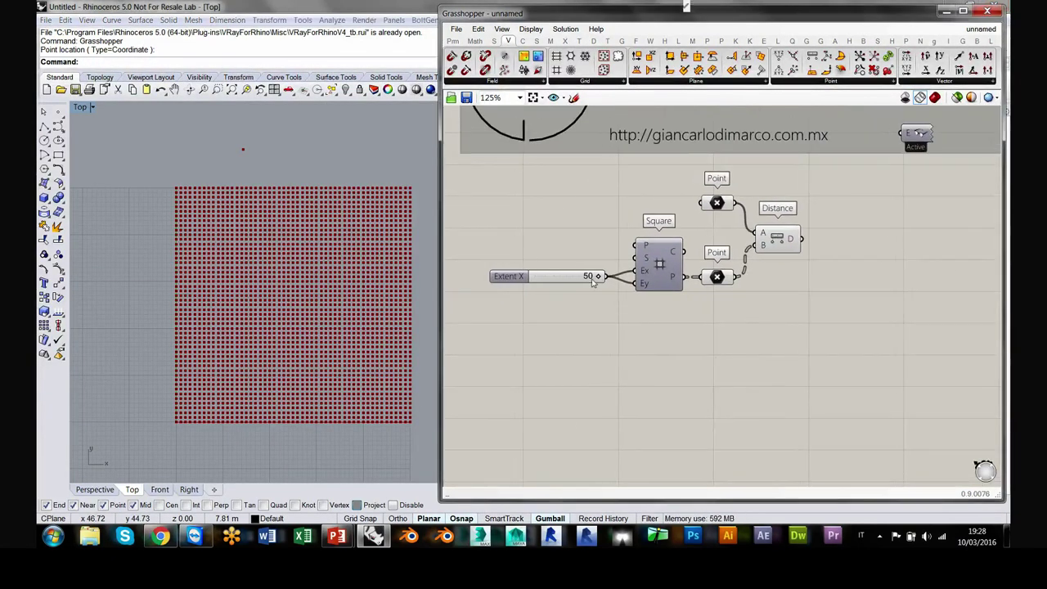
{"action": "right_click_drag", "start_coordinate": [650, 351], "coordinate": [584, 305]}
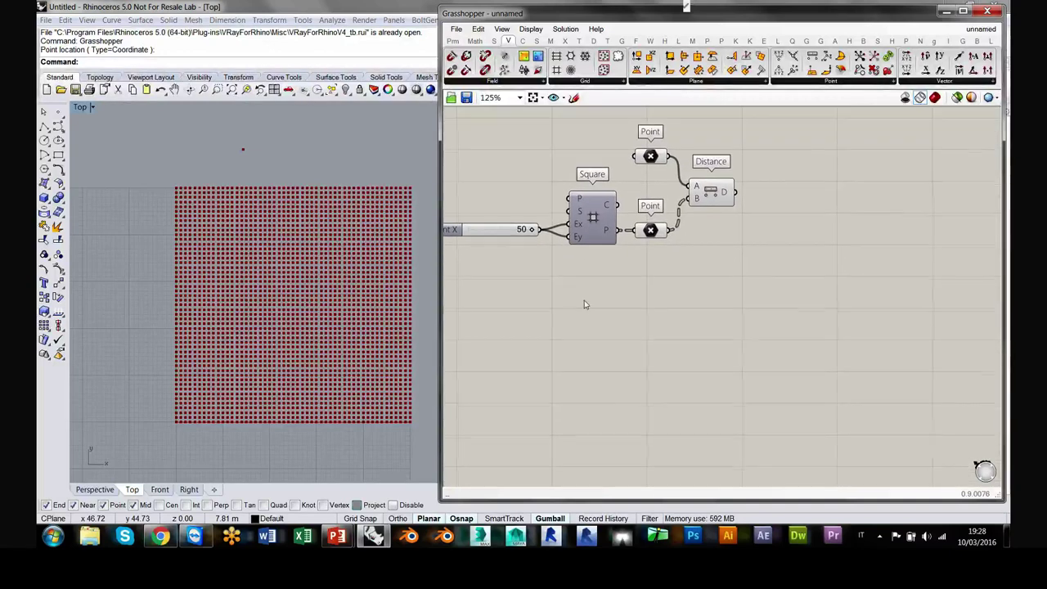
{"action": "double_click", "coordinate": [553, 326]}
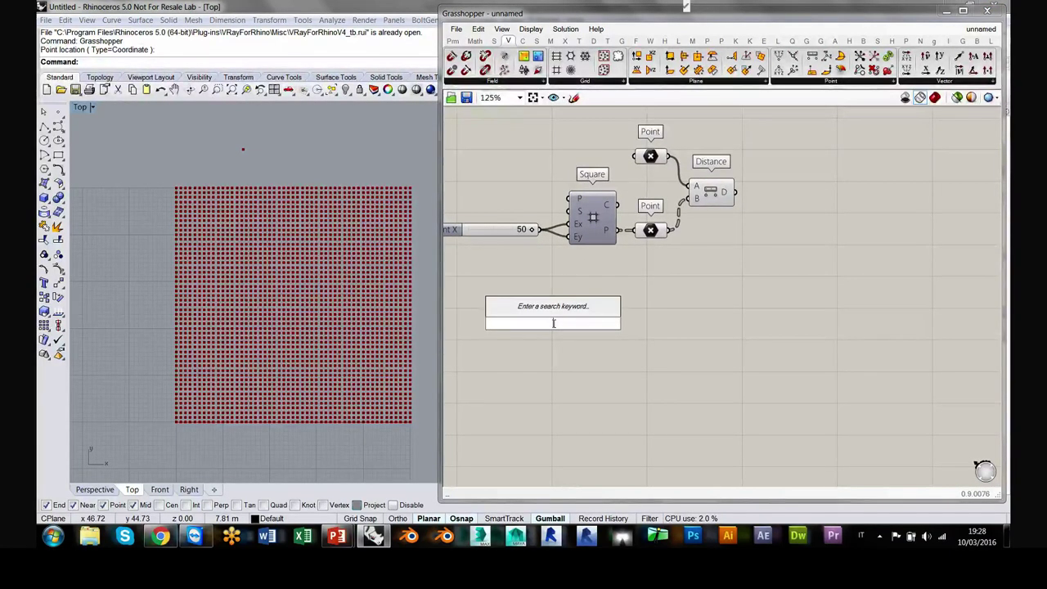
{"action": "type", "text": "0<0<"}
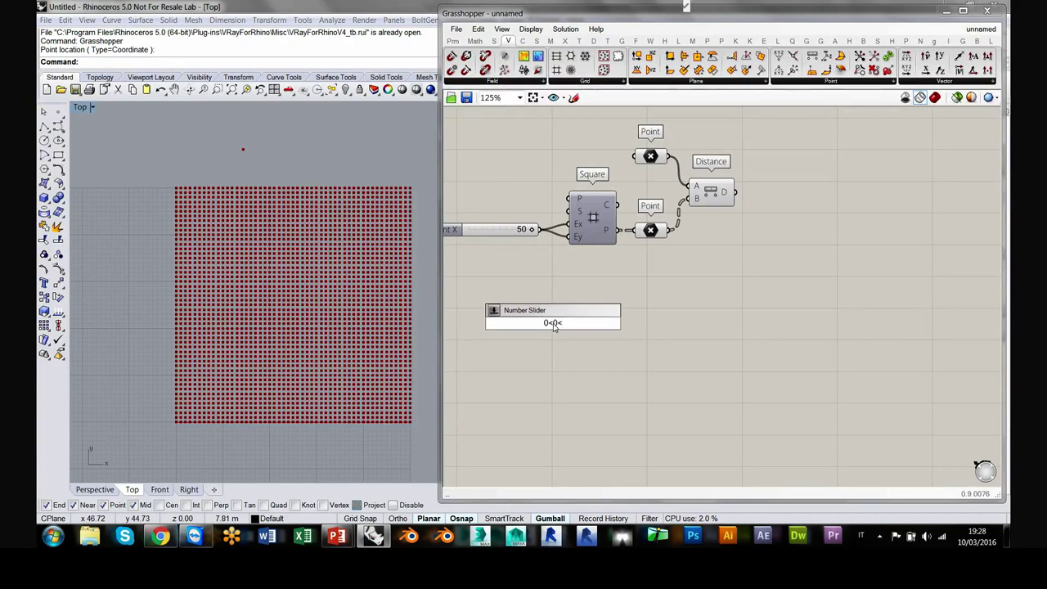
{"action": "type", "text": "60"}
{"action": "key", "text": "Return"}
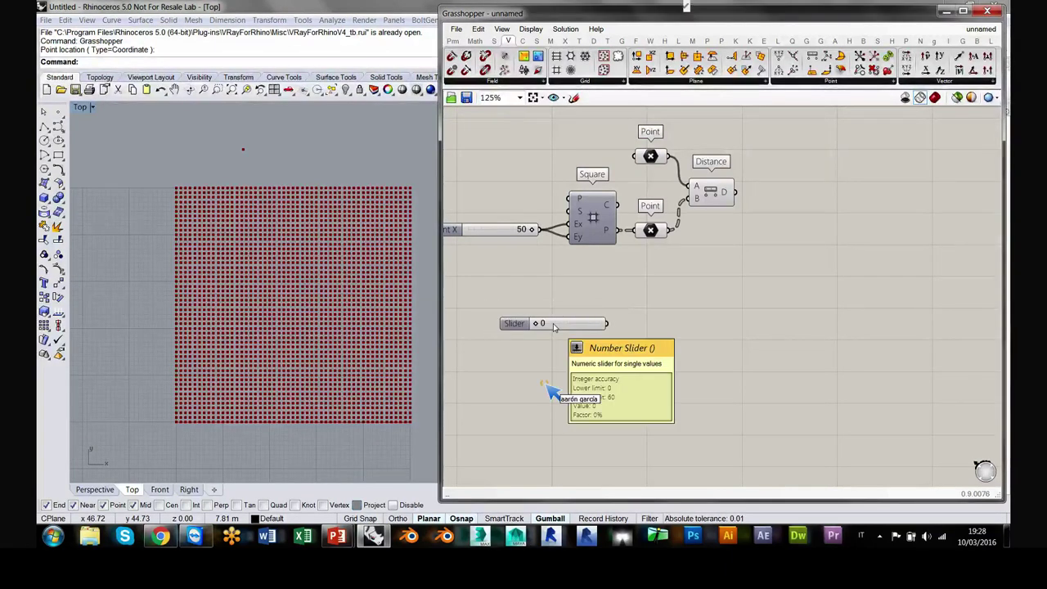
{"action": "left_click_drag", "start_coordinate": [538, 324], "coordinate": [561, 325]}
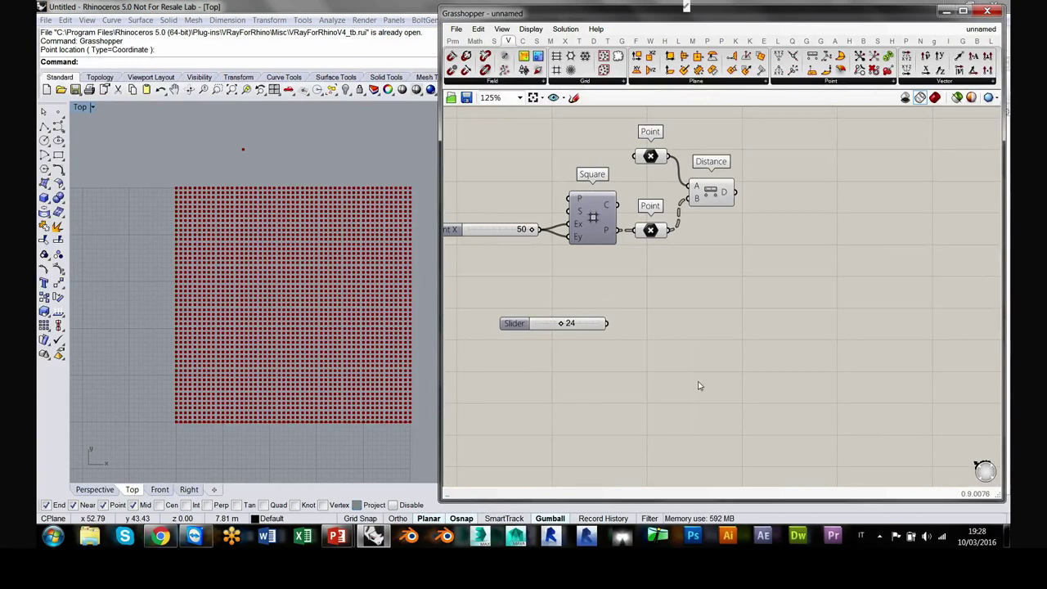
Step: Move the 0 to 60 slider beneath the Distance component, lining up its output end with the component's output
{"action": "left_click_drag", "start_coordinate": [609, 326], "coordinate": [729, 301]}
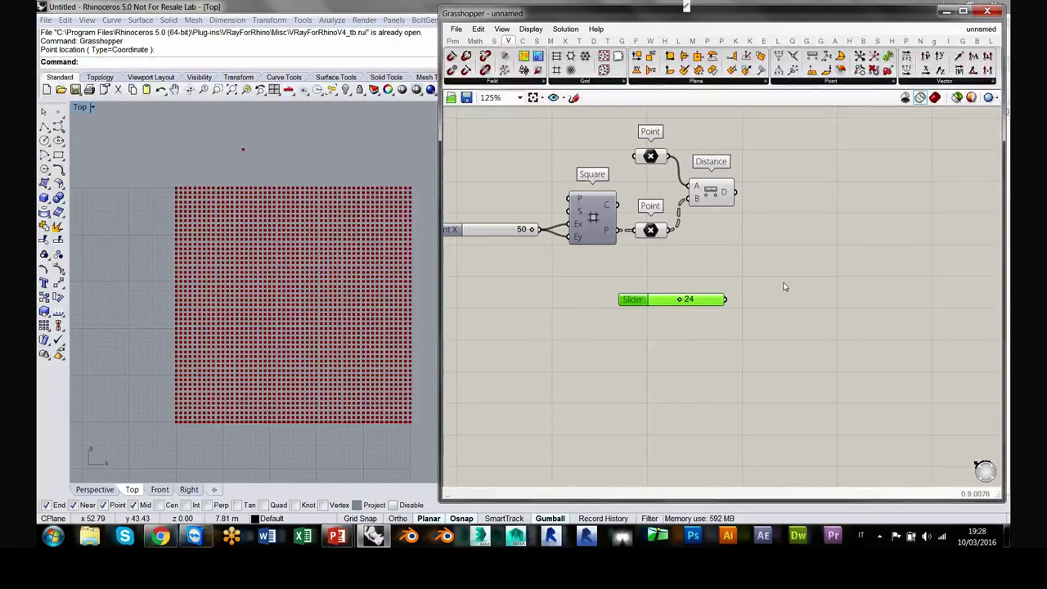
{"action": "right_click_drag", "start_coordinate": [712, 289], "coordinate": [552, 327]}
{"action": "left_click_drag", "start_coordinate": [566, 334], "coordinate": [577, 323]}
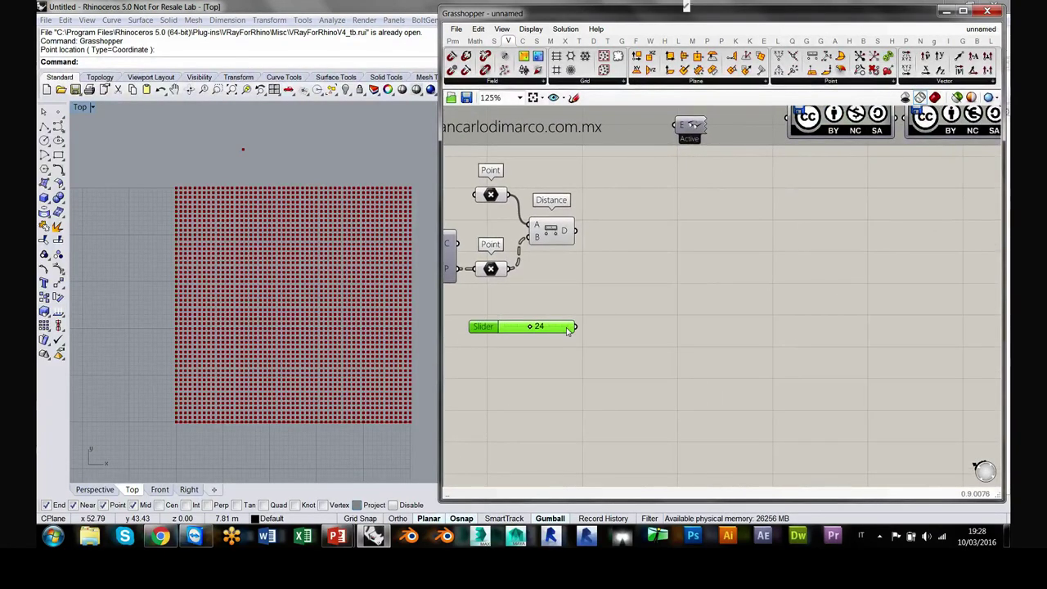
{"action": "left_click", "coordinate": [583, 284]}
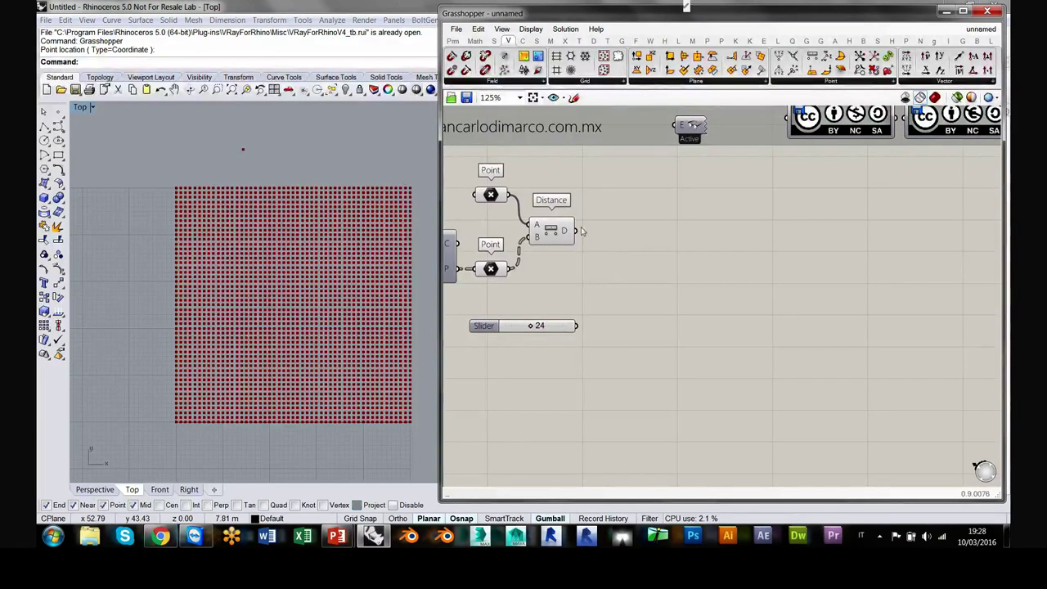
Step: Add a Smaller Than component between the Distance component and the new slider, dismissing the meeting licence notice
{"action": "mouse_move", "coordinate": [562, 234]}
{"action": "left_click", "coordinate": [473, 40]}
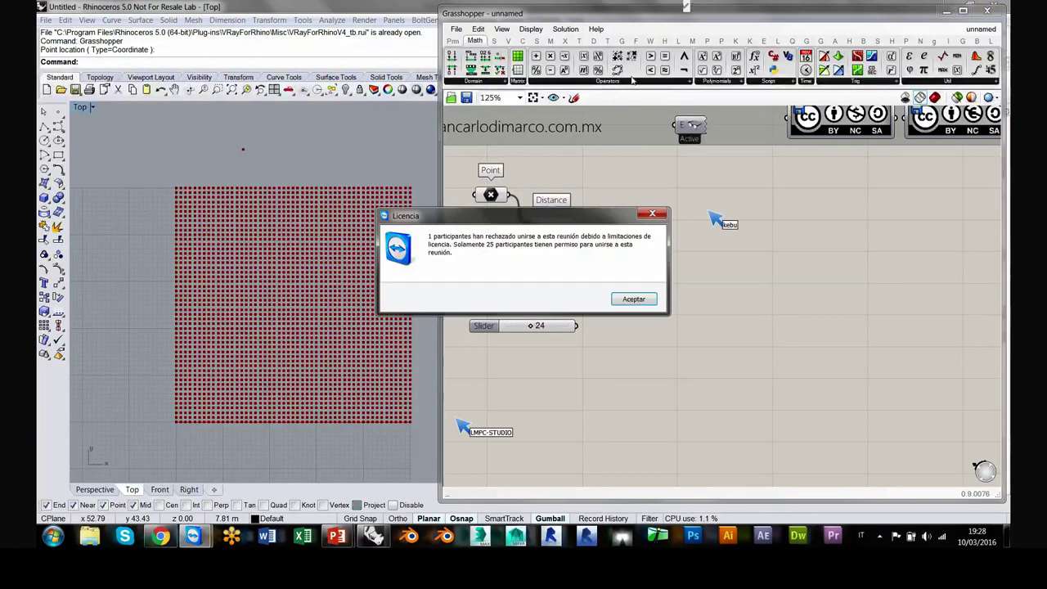
{"action": "left_click", "coordinate": [634, 298]}
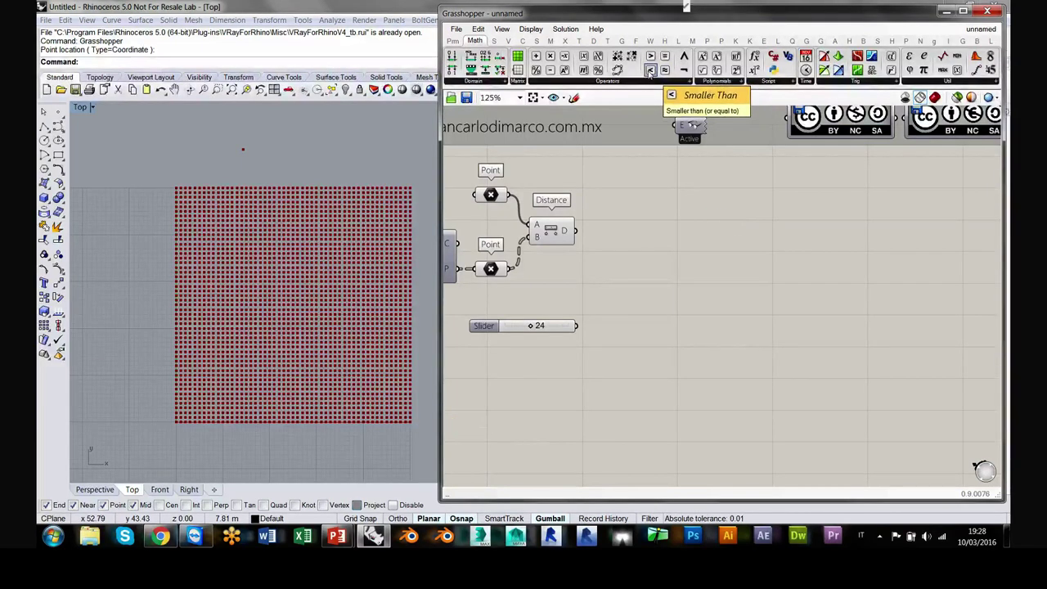
{"action": "left_click", "coordinate": [651, 71]}
{"action": "left_click", "coordinate": [643, 286]}
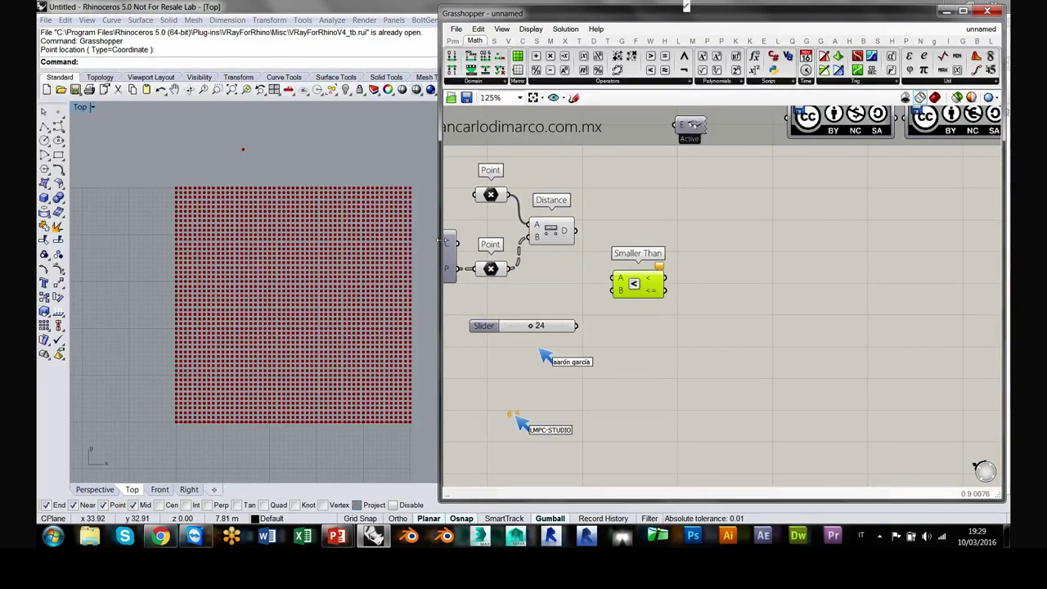
Step: Wire the Distance D output to Smaller Than's A input and the 24 slider to its B input
{"action": "left_click_drag", "start_coordinate": [576, 231], "coordinate": [627, 274]}
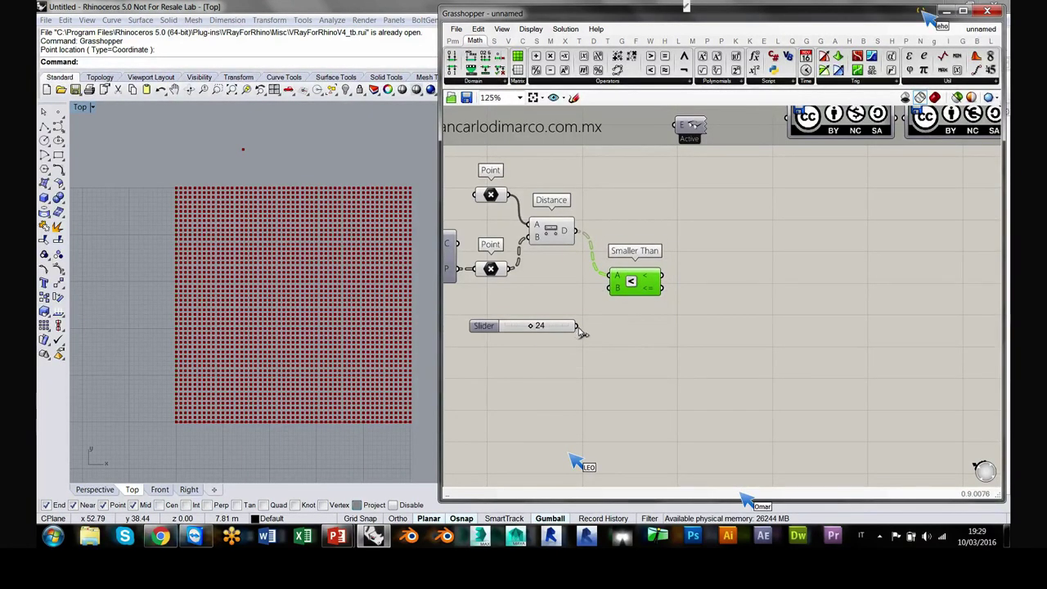
{"action": "left_click_drag", "start_coordinate": [577, 326], "coordinate": [611, 287]}
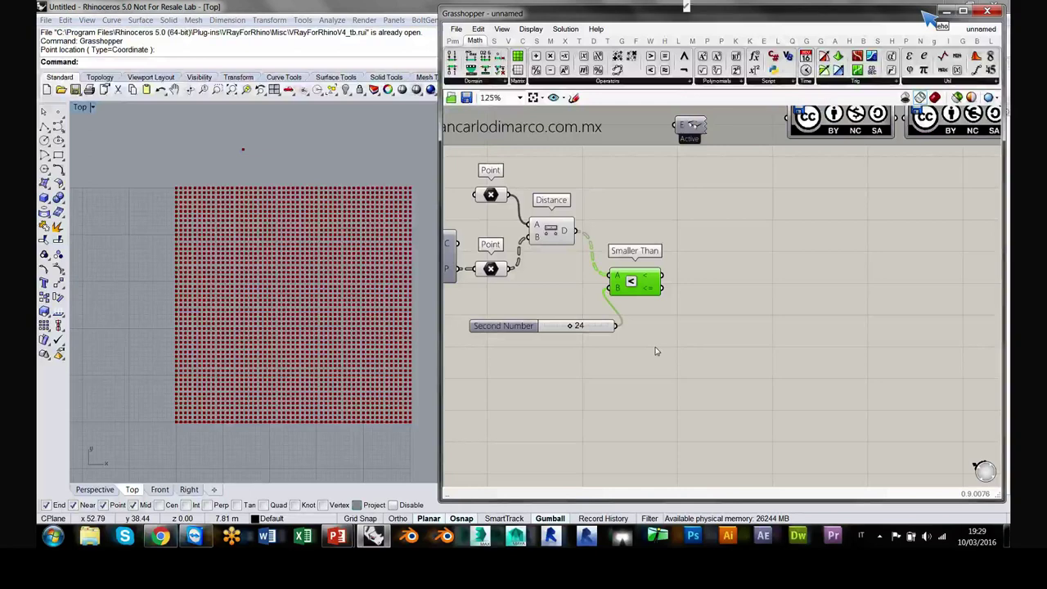
{"action": "left_click", "coordinate": [603, 327]}
{"action": "right_click_drag", "start_coordinate": [605, 327], "coordinate": [636, 313]}
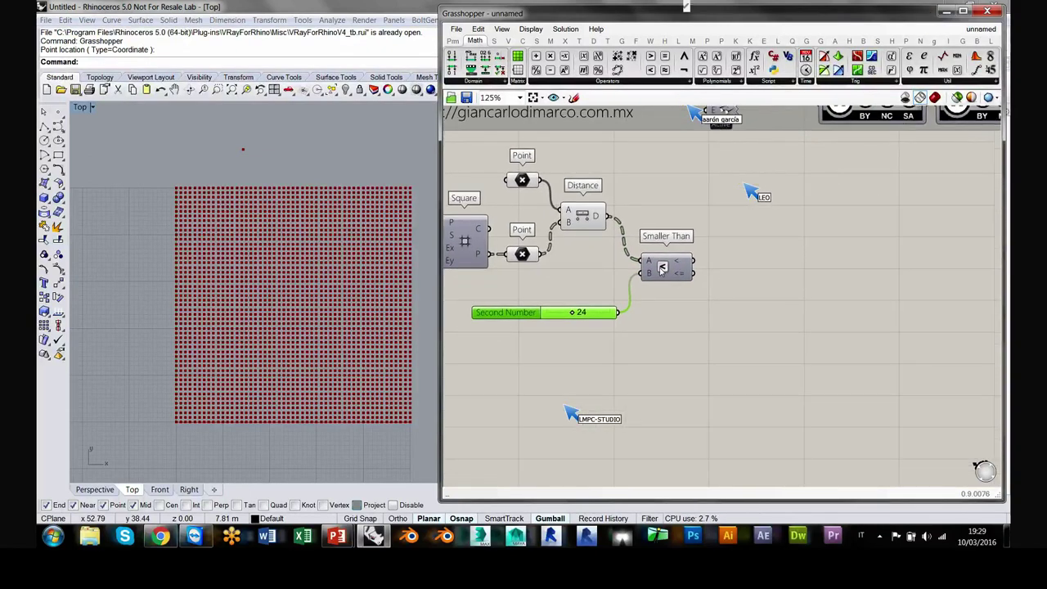
Step: Nudge Smaller Than closer to Distance, add a panel beside it, wire the < output into the panel and enlarge it
{"action": "left_click_drag", "start_coordinate": [662, 268], "coordinate": [648, 270]}
{"action": "double_click", "coordinate": [730, 328]}
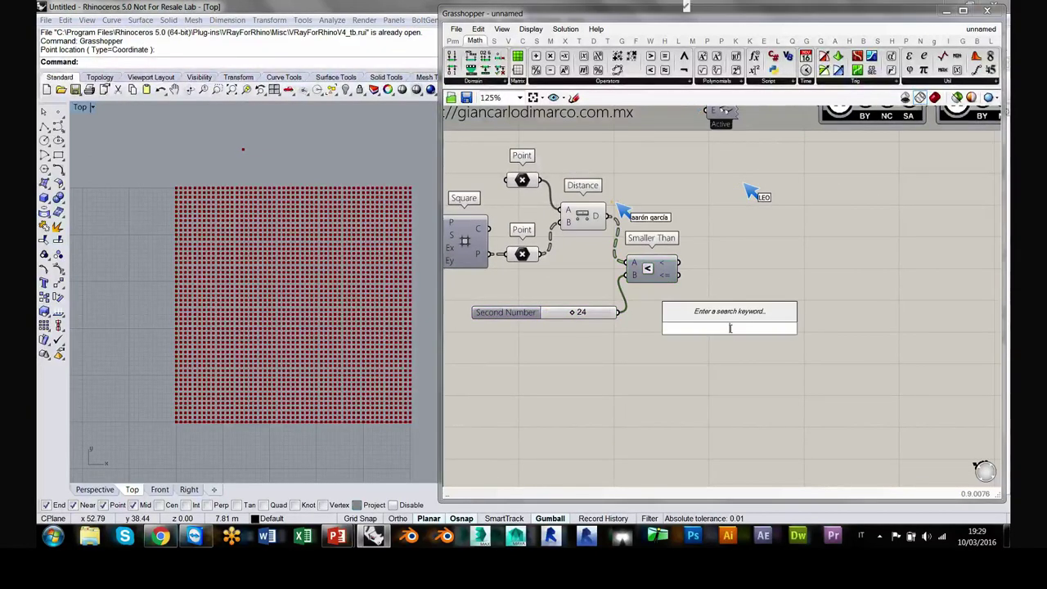
{"action": "type", "text": "panel"}
{"action": "key", "text": "Return"}
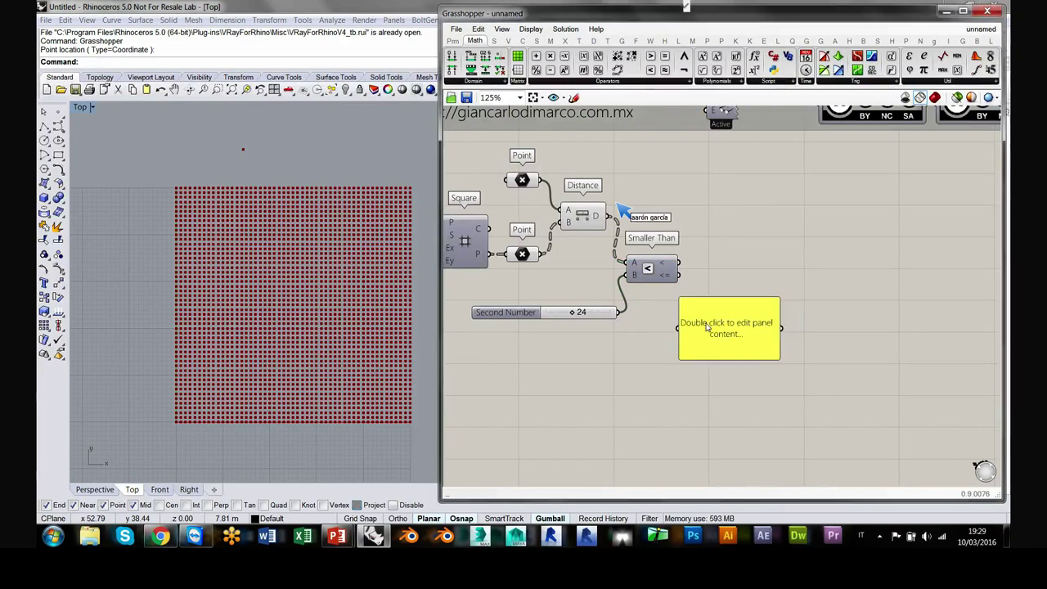
{"action": "left_click_drag", "start_coordinate": [730, 327], "coordinate": [762, 293]}
{"action": "left_click_drag", "start_coordinate": [683, 270], "coordinate": [736, 456]}
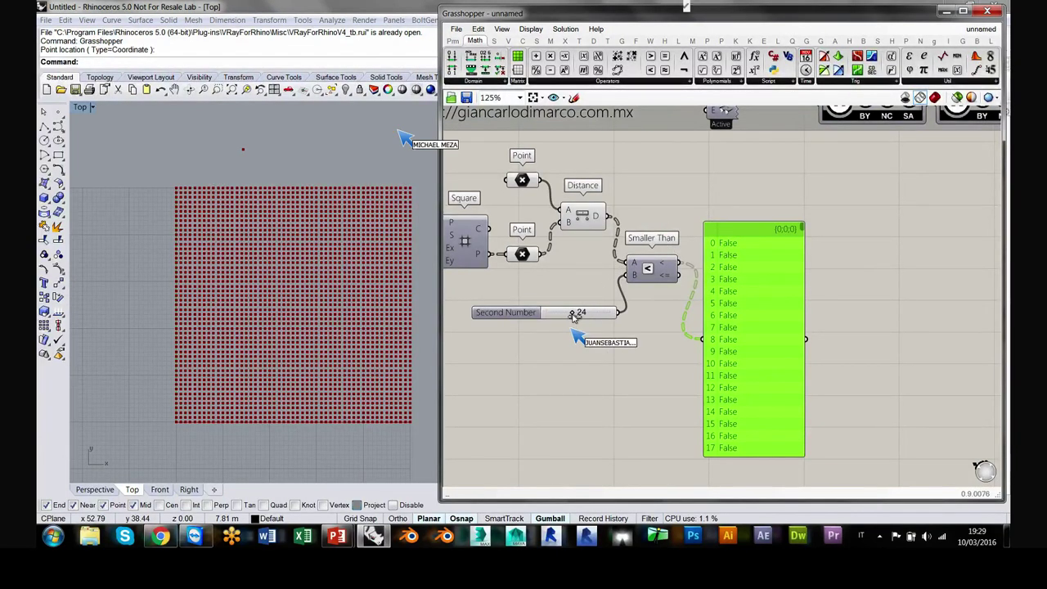
Step: Look through the panel's list of Smaller Than results, shorten the panel and delete it
{"action": "left_click_drag", "start_coordinate": [803, 230], "coordinate": [803, 234]}
{"action": "scroll", "coordinate": [739, 303], "scroll_direction": "up", "scroll_amount": 4}
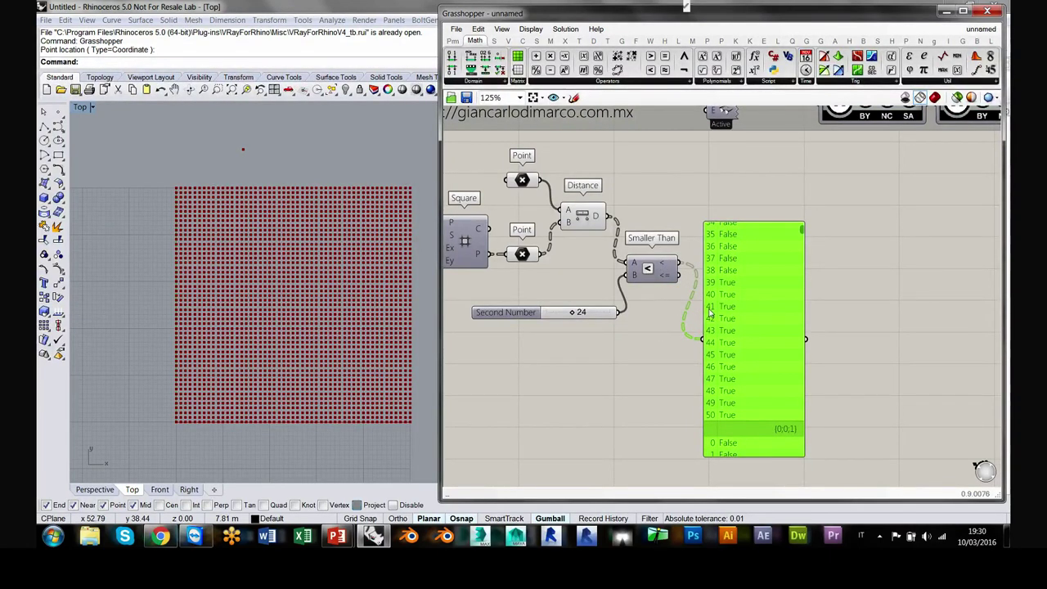
{"action": "left_click_drag", "start_coordinate": [750, 223], "coordinate": [736, 333]}
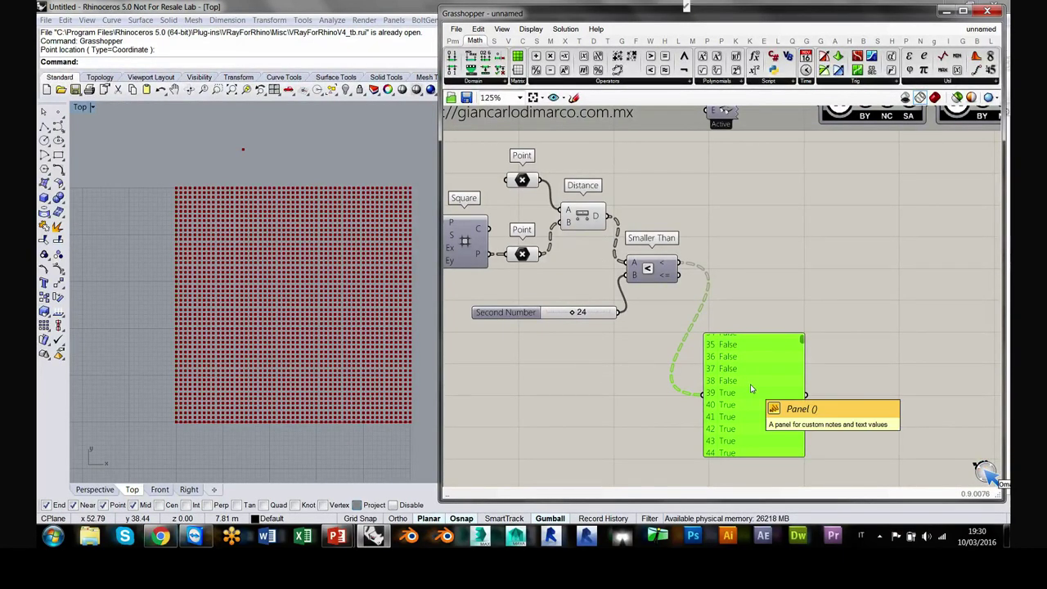
{"action": "left_click_drag", "start_coordinate": [752, 381], "coordinate": [742, 401]}
{"action": "key", "text": "Delete"}
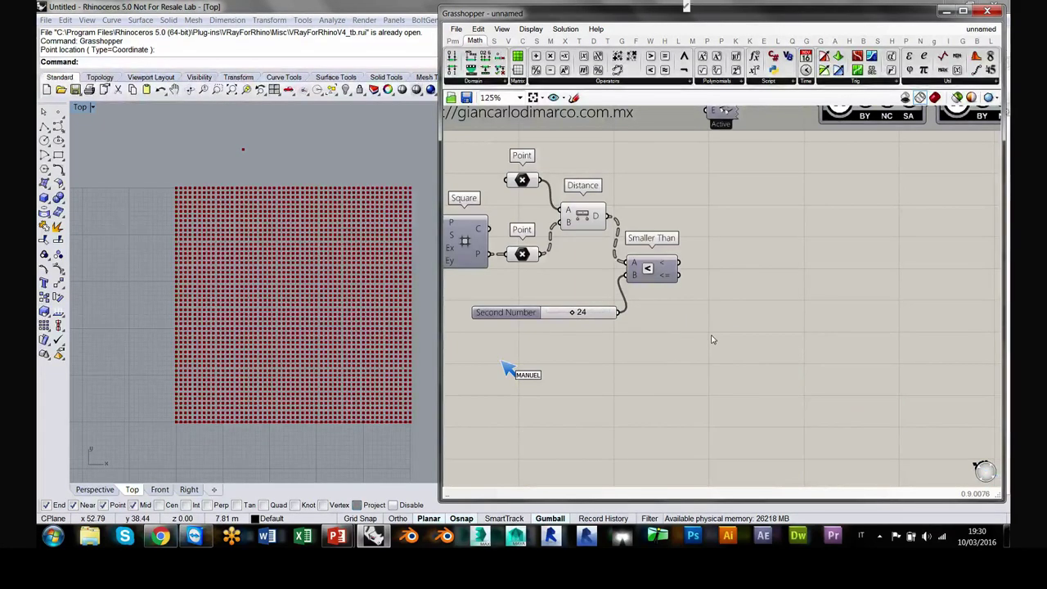
Step: Add a Dispatch component to the upper right of Smaller Than
{"action": "right_click_drag", "start_coordinate": [539, 255], "coordinate": [574, 268]}
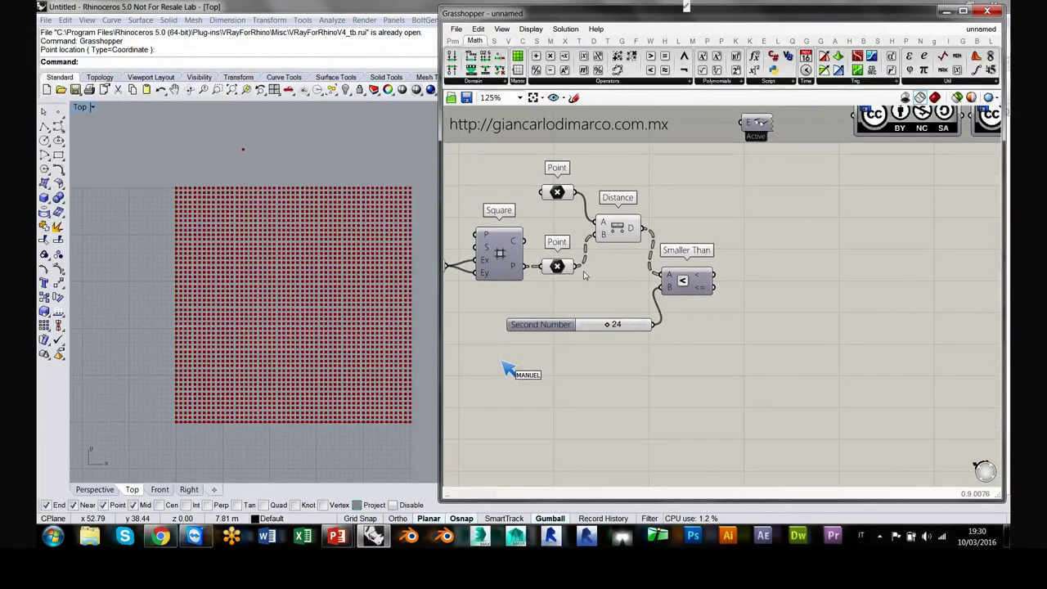
{"action": "left_click", "coordinate": [557, 267]}
{"action": "mouse_move", "coordinate": [556, 272]}
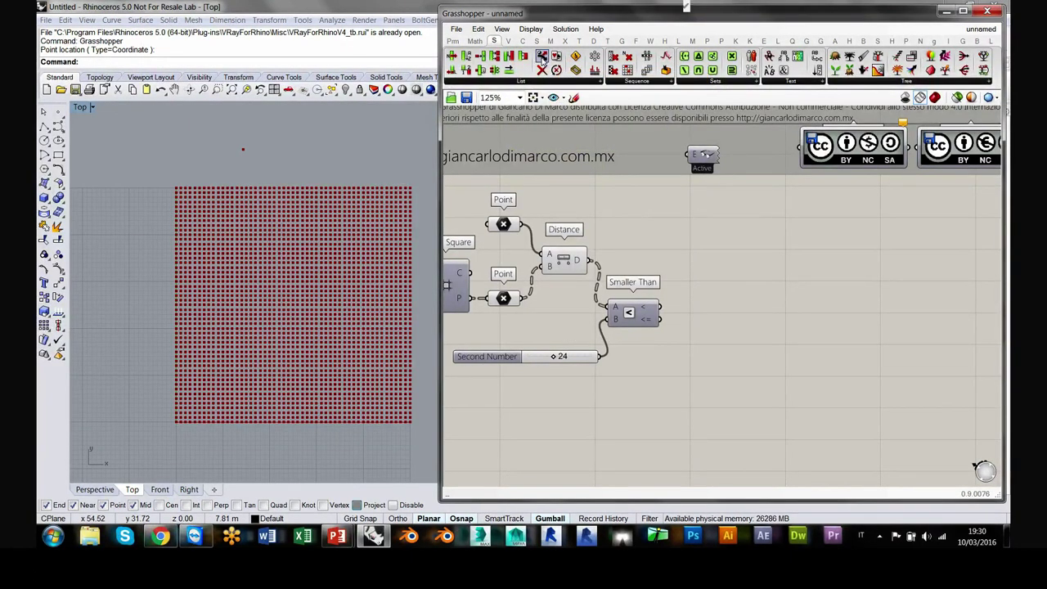
{"action": "left_click_drag", "start_coordinate": [542, 57], "coordinate": [733, 272]}
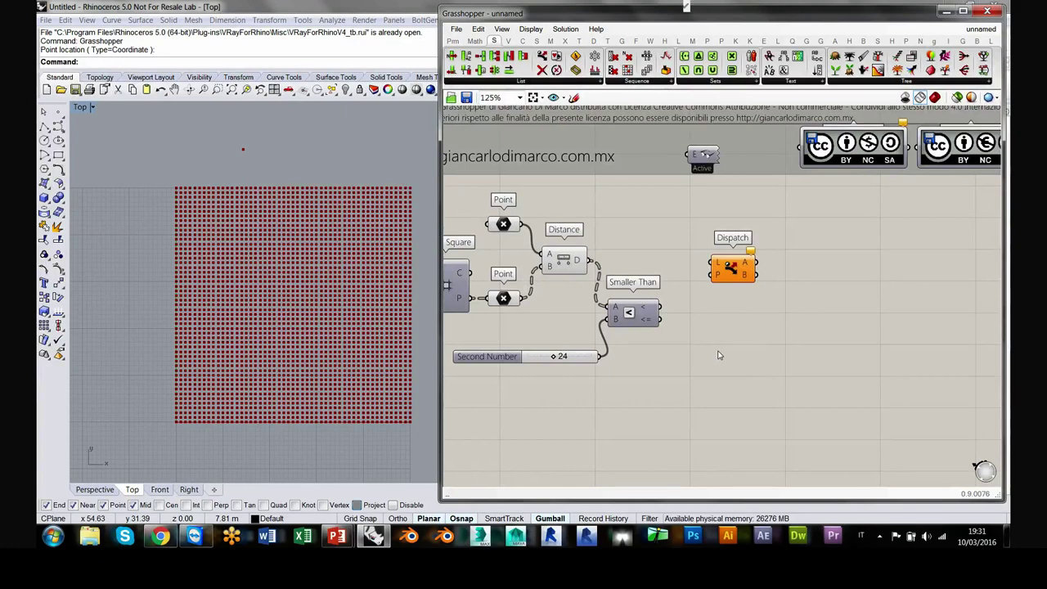
{"action": "left_click_drag", "start_coordinate": [731, 268], "coordinate": [735, 275]}
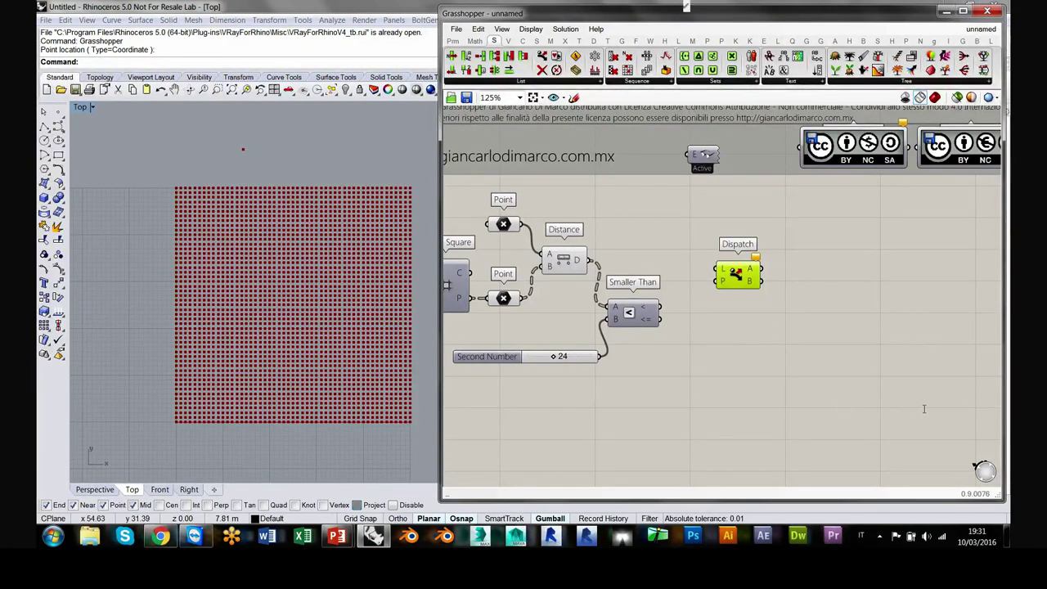
{"action": "left_click", "coordinate": [751, 338]}
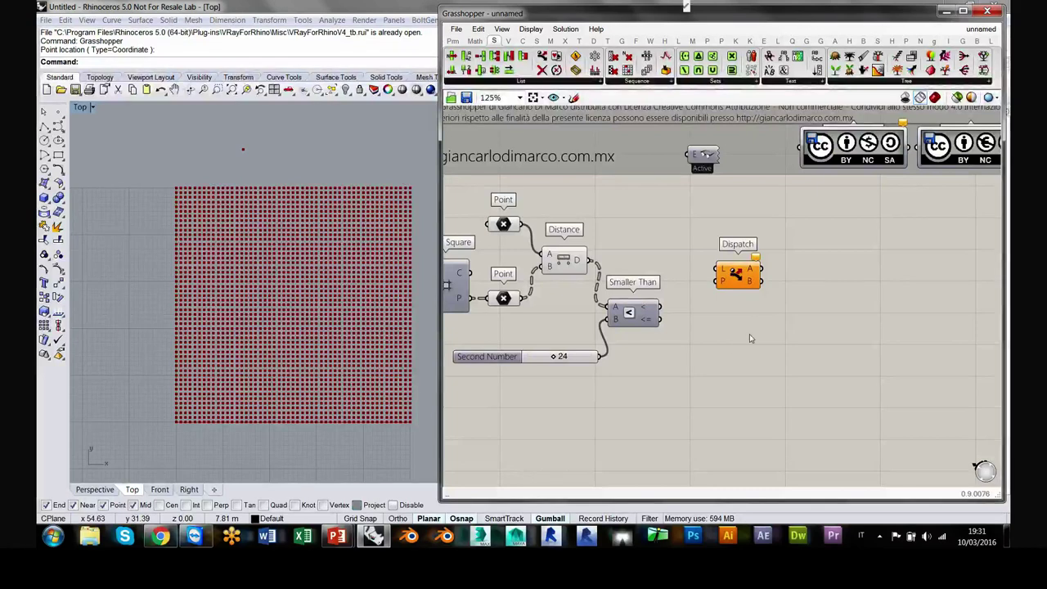
Step: Move the Grasshopper window to the other side of the screen, keeping Smaller Than and Dispatch in view beside the Rhino point grid
{"action": "left_click", "coordinate": [577, 16]}
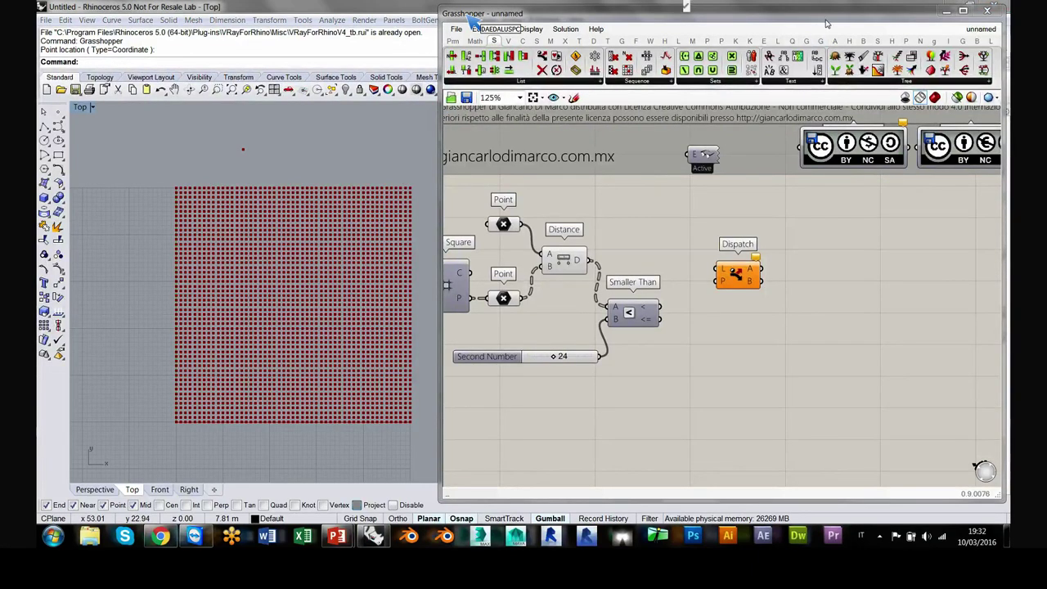
{"action": "left_click_drag", "start_coordinate": [788, 14], "coordinate": [573, 38]}
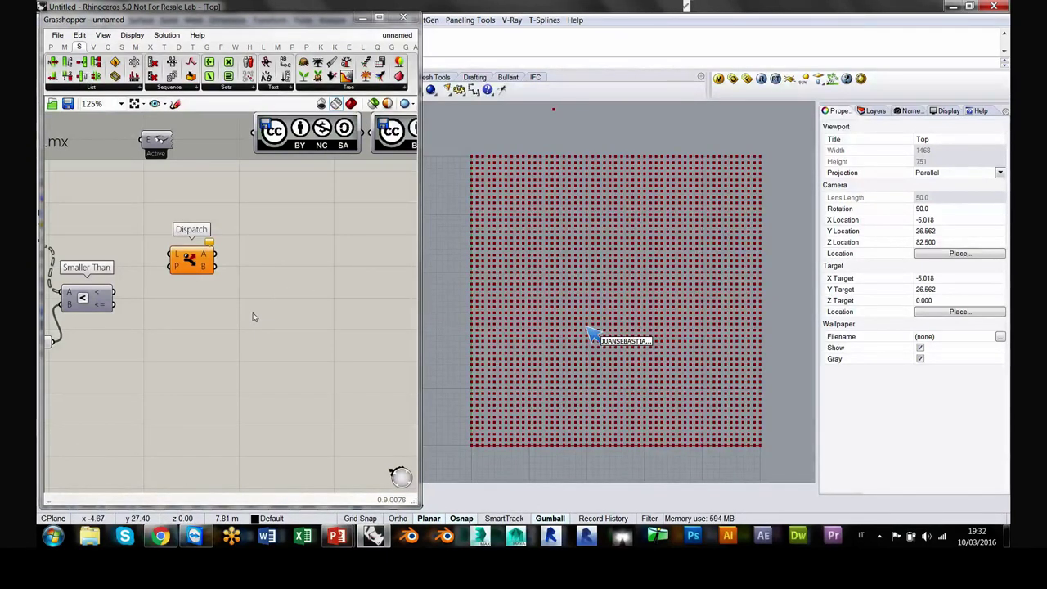
{"action": "right_click_drag", "start_coordinate": [249, 313], "coordinate": [267, 302]}
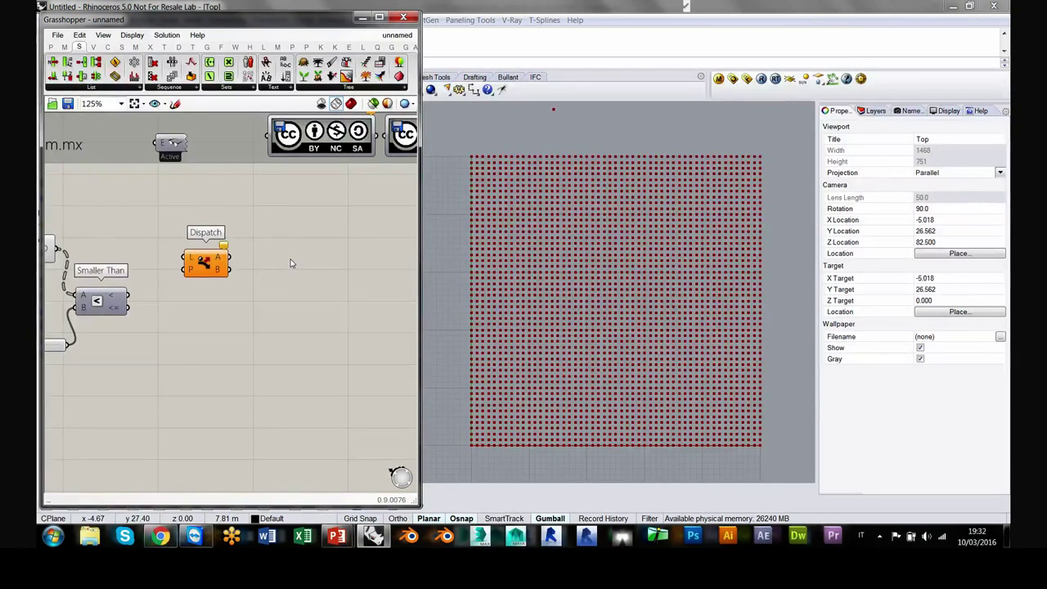
{"action": "right_click_drag", "start_coordinate": [283, 276], "coordinate": [302, 269]}
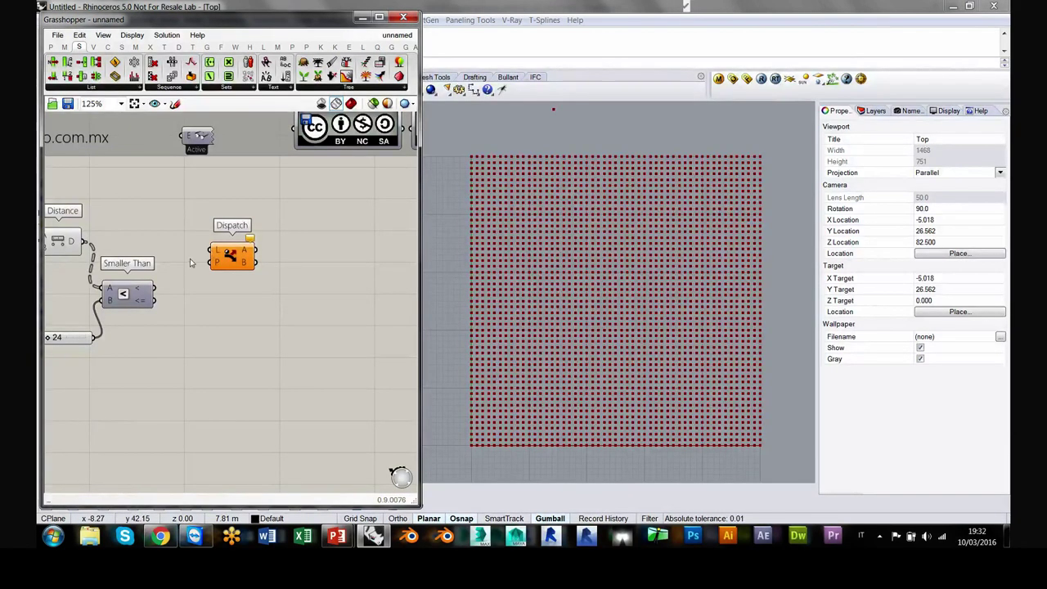
{"action": "right_click_drag", "start_coordinate": [202, 311], "coordinate": [248, 310]}
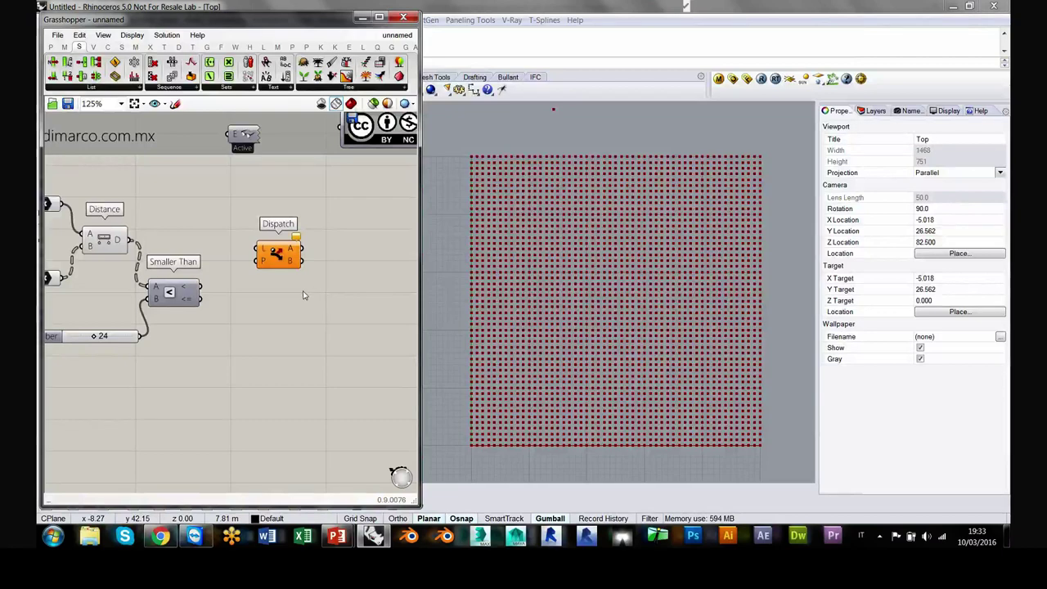
{"action": "left_click_drag", "start_coordinate": [276, 255], "coordinate": [270, 324]}
{"action": "left_click", "coordinate": [301, 229]}
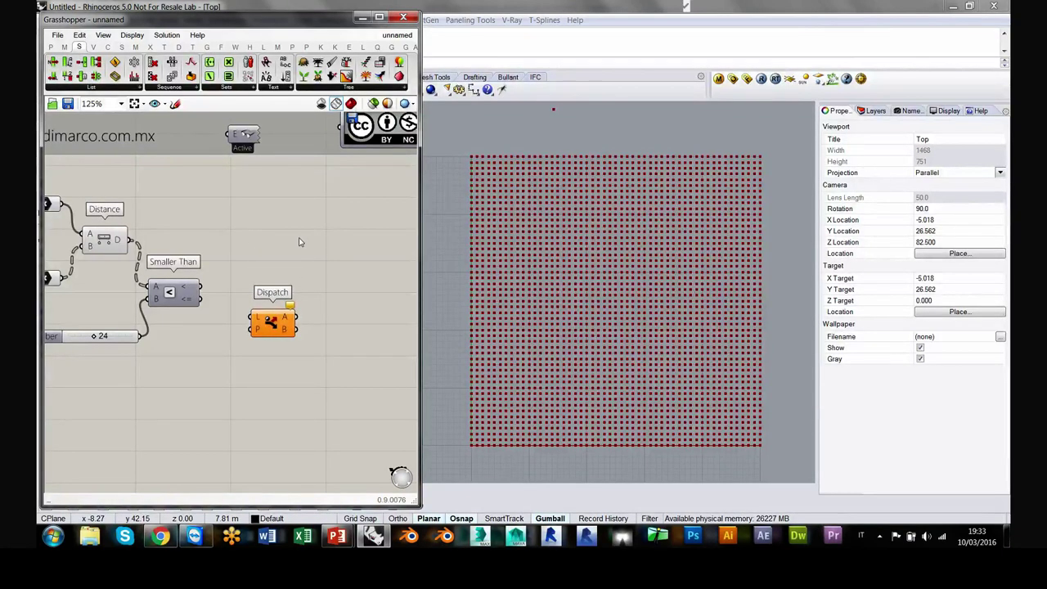
{"action": "key", "text": "ctrl+z"}
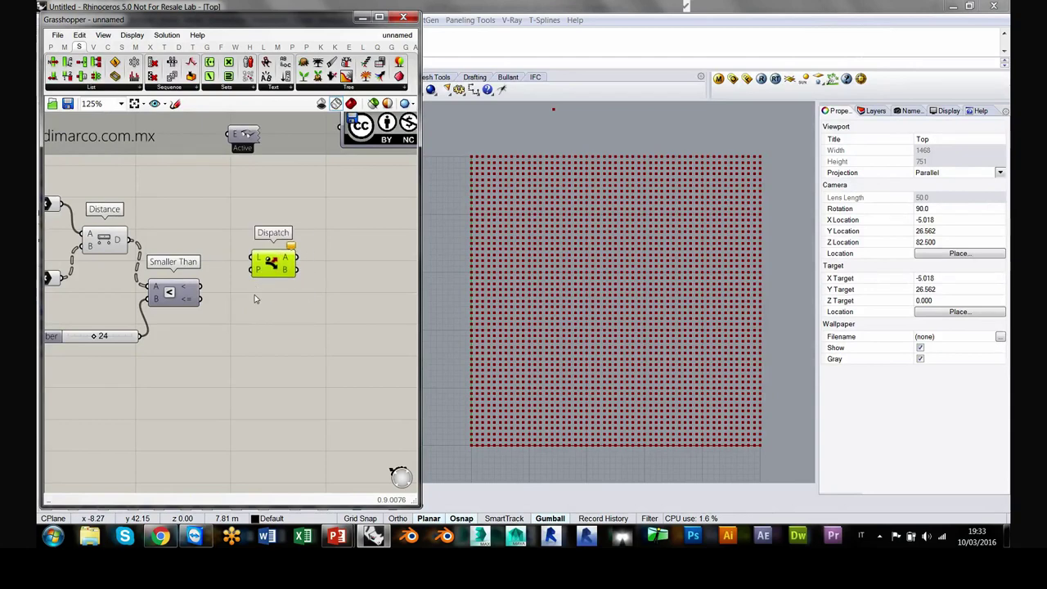
Step: Shift Smaller Than and Dispatch slightly closer to each other and dismiss the meeting licence notice
{"action": "right_click_drag", "start_coordinate": [255, 299], "coordinate": [311, 293]}
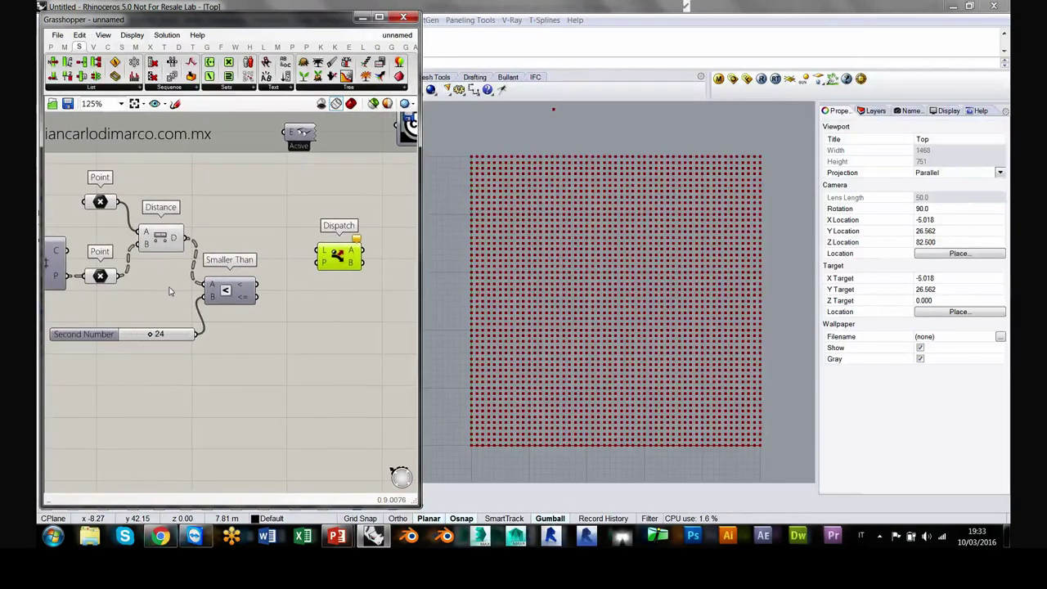
{"action": "left_click", "coordinate": [98, 277]}
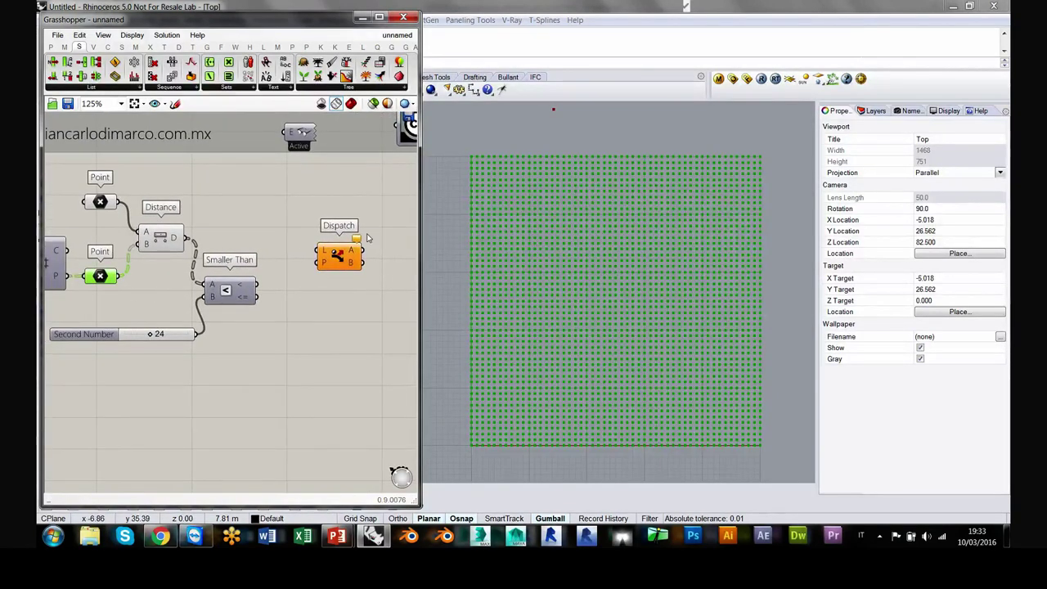
{"action": "left_click_drag", "start_coordinate": [226, 291], "coordinate": [231, 290]}
{"action": "left_click", "coordinate": [247, 352]}
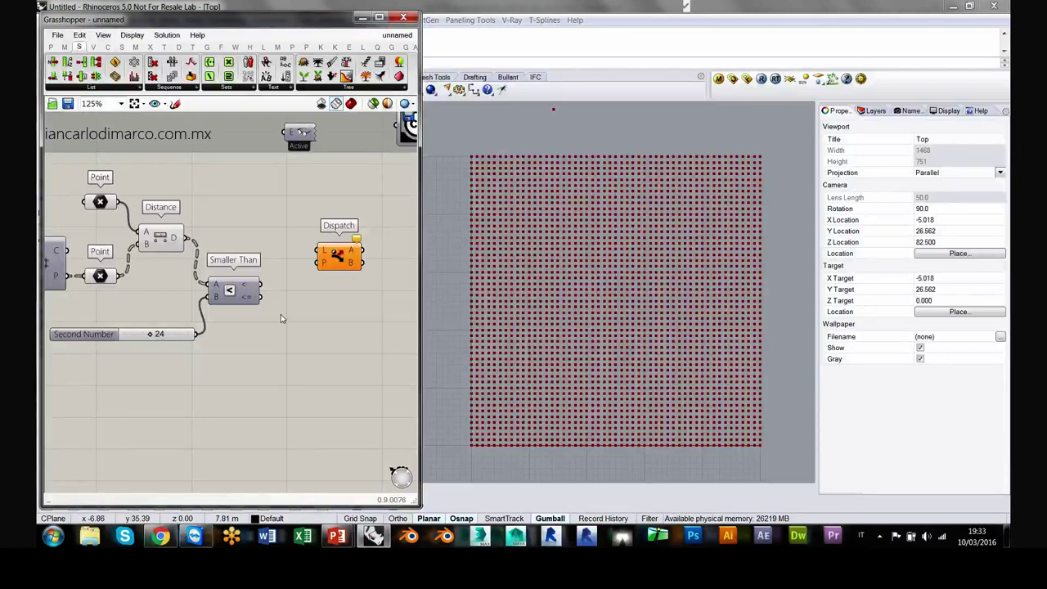
{"action": "left_click_drag", "start_coordinate": [338, 259], "coordinate": [328, 256]}
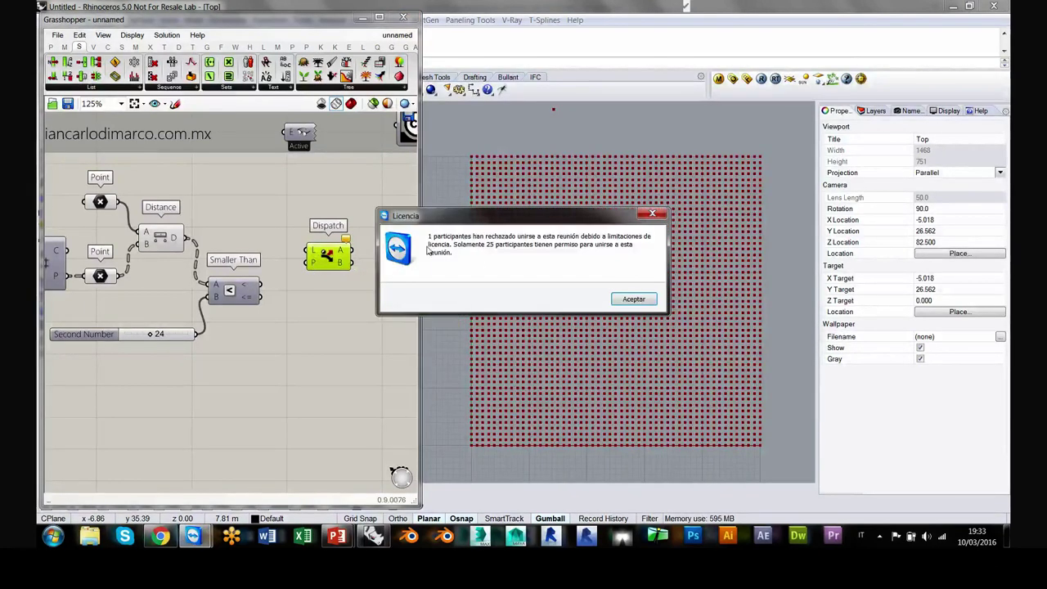
{"action": "left_click", "coordinate": [635, 299]}
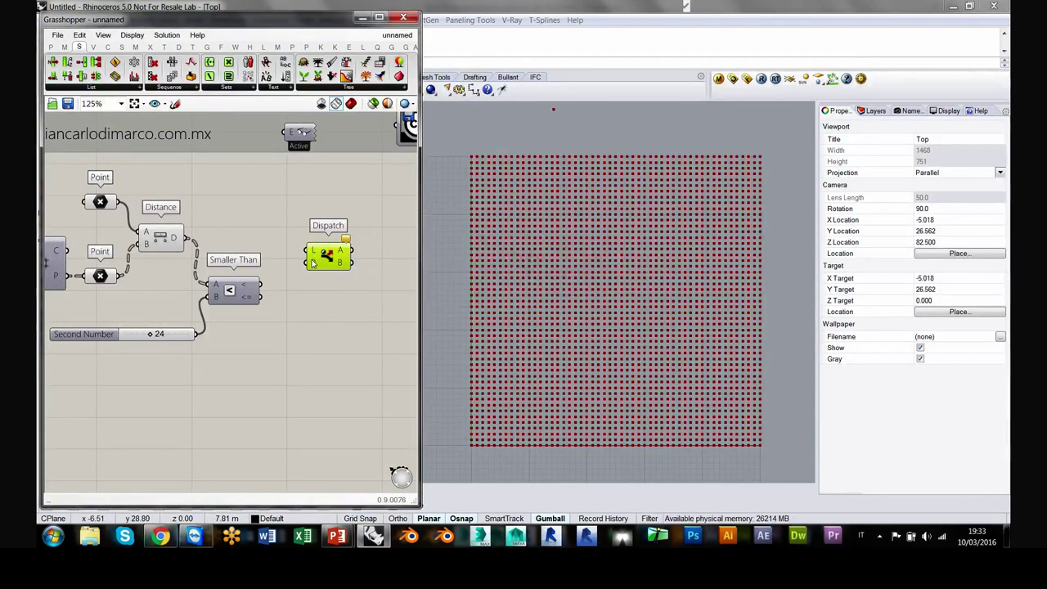
Step: Wire the grid Point component's output to Dispatch's L input and position Dispatch just above and right of Smaller Than
{"action": "mouse_move", "coordinate": [312, 262]}
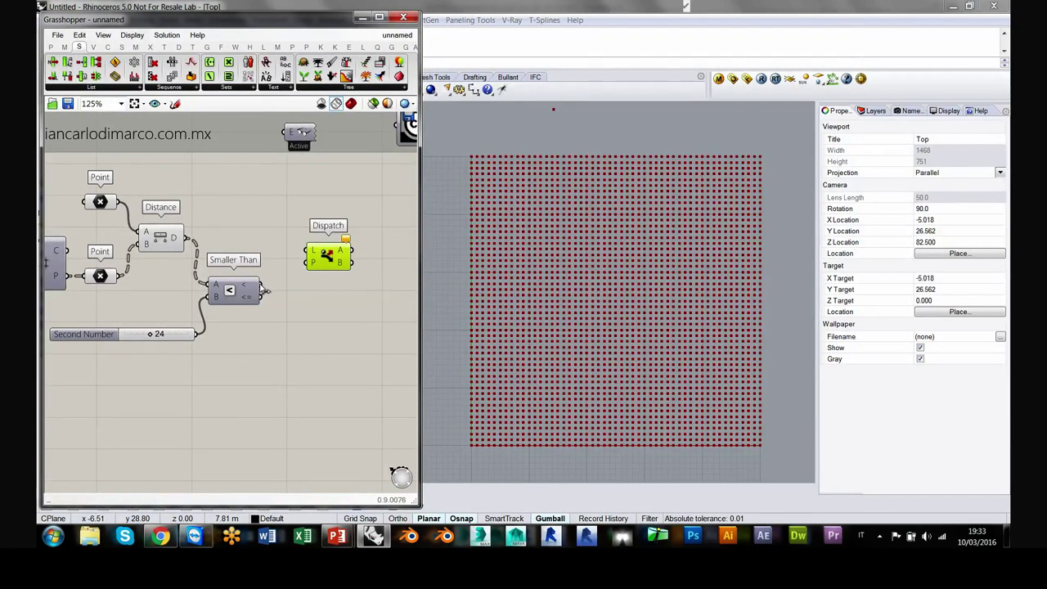
{"action": "left_click_drag", "start_coordinate": [328, 255], "coordinate": [327, 256]}
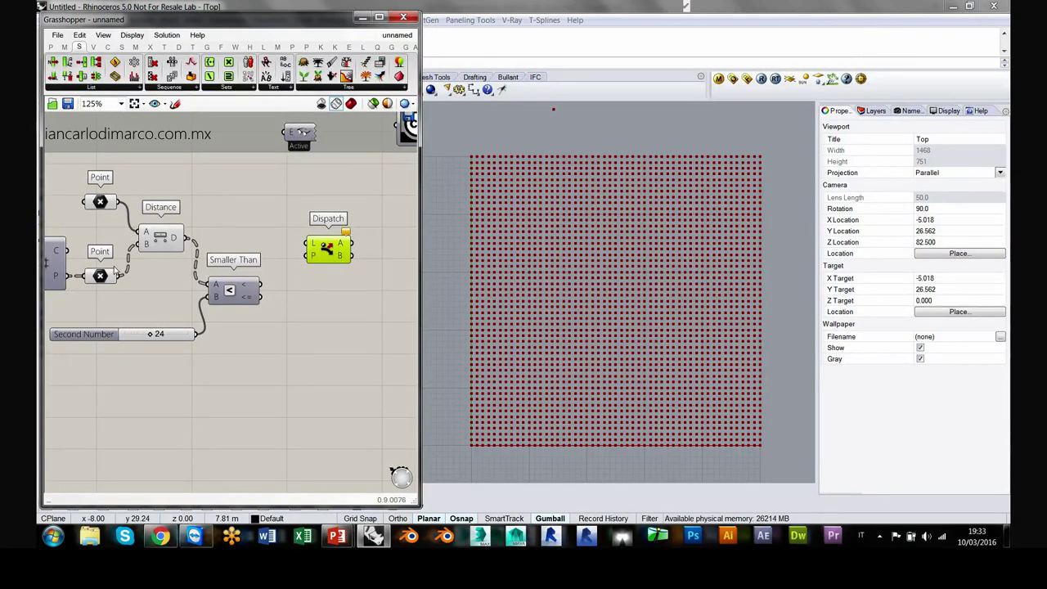
{"action": "left_click_drag", "start_coordinate": [120, 278], "coordinate": [303, 244]}
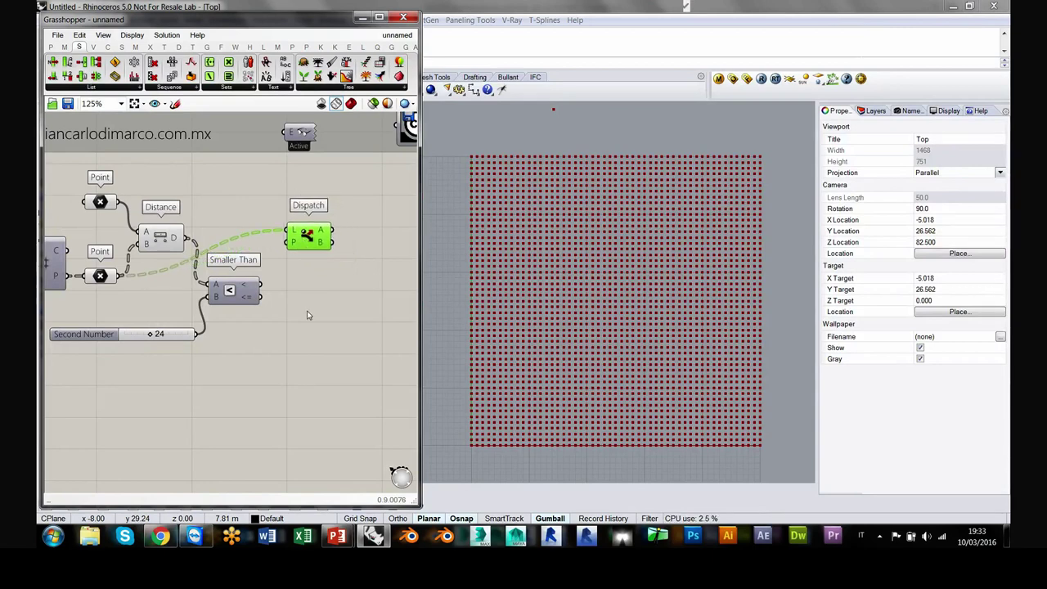
{"action": "left_click", "coordinate": [325, 267]}
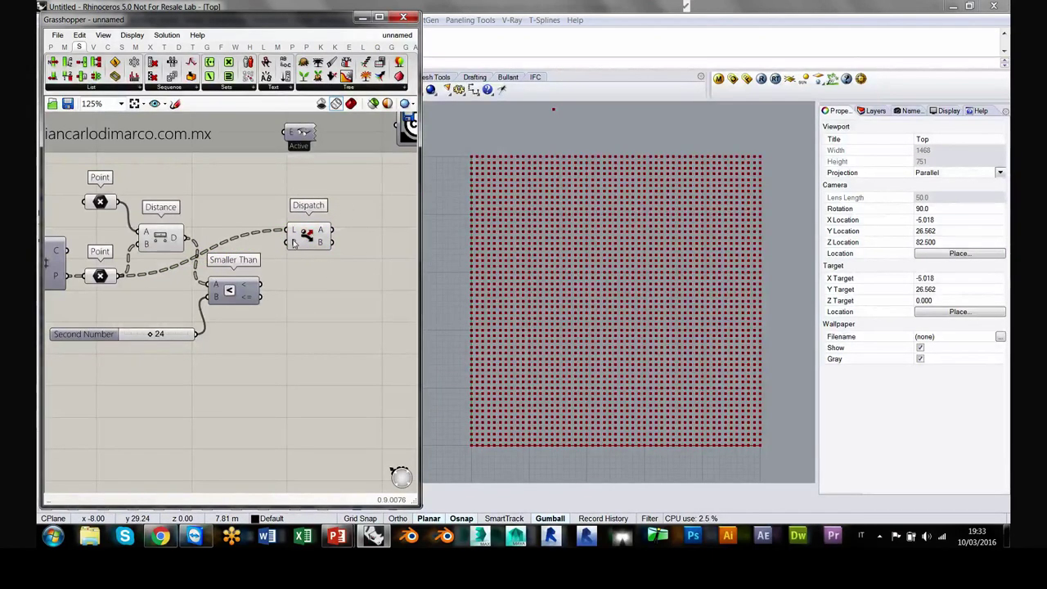
Step: Add a panel below the 24 slider and wire the grid Point component's output into it
{"action": "mouse_move", "coordinate": [293, 243]}
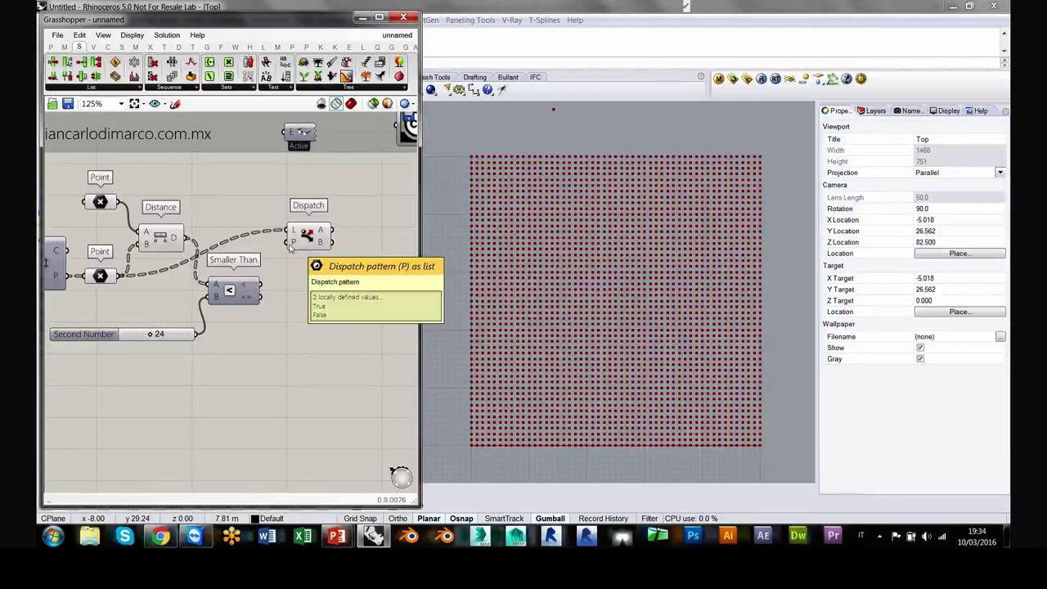
{"action": "mouse_move", "coordinate": [246, 287]}
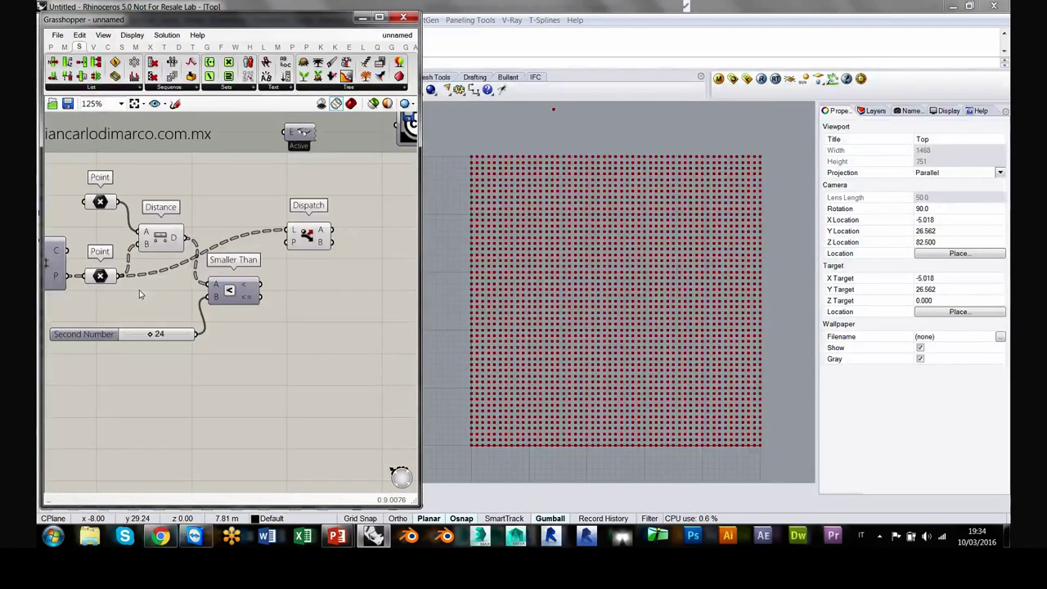
{"action": "double_click", "coordinate": [241, 381]}
{"action": "type", "text": "panel"}
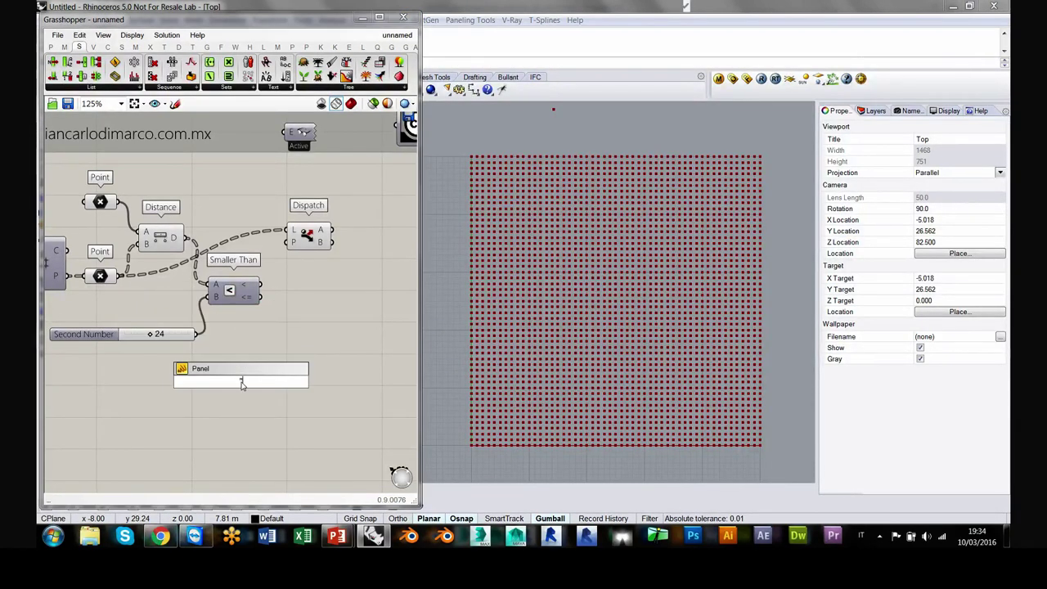
{"action": "key", "text": "Return"}
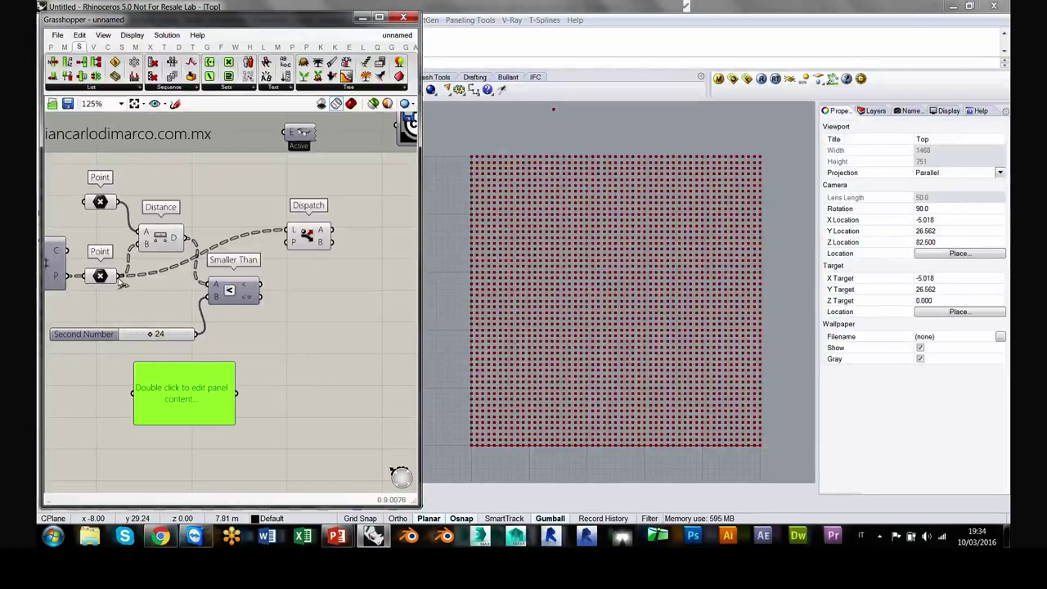
{"action": "left_click_drag", "start_coordinate": [121, 279], "coordinate": [132, 393]}
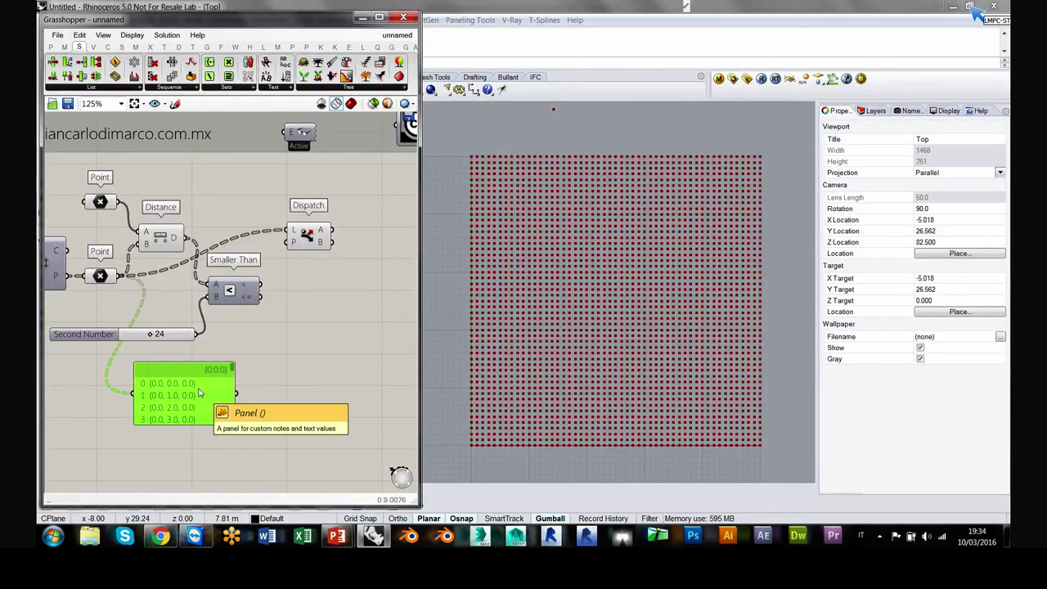
Step: Duplicate the point panel alongside and connect Smaller Than's < output to the copy in place of the points
{"action": "left_click_drag", "start_coordinate": [199, 394], "coordinate": [336, 394], "text": "alt"}
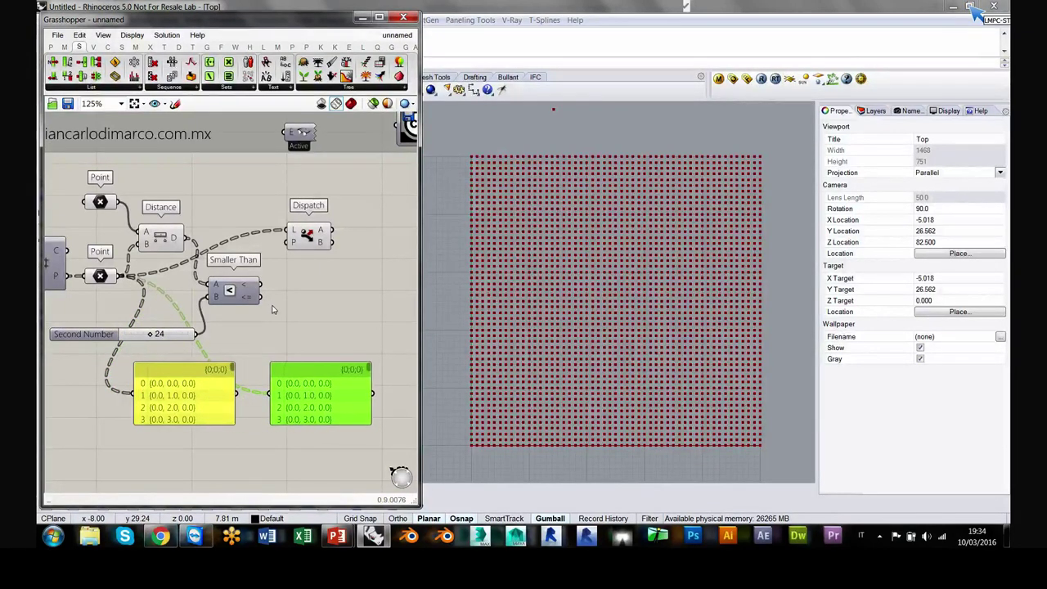
{"action": "left_click_drag", "start_coordinate": [262, 291], "coordinate": [269, 395]}
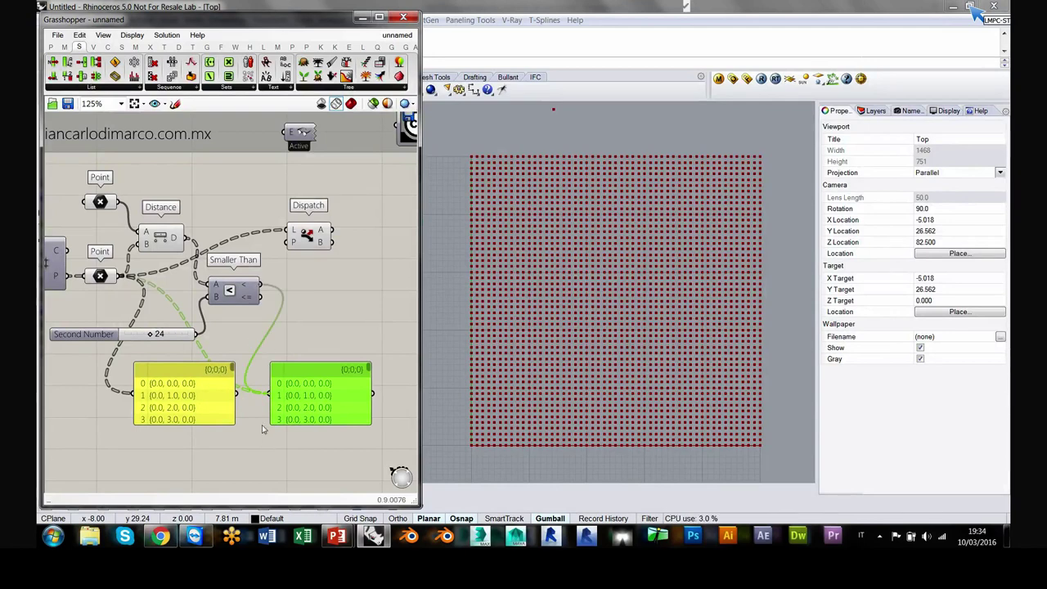
{"action": "left_click", "coordinate": [262, 429]}
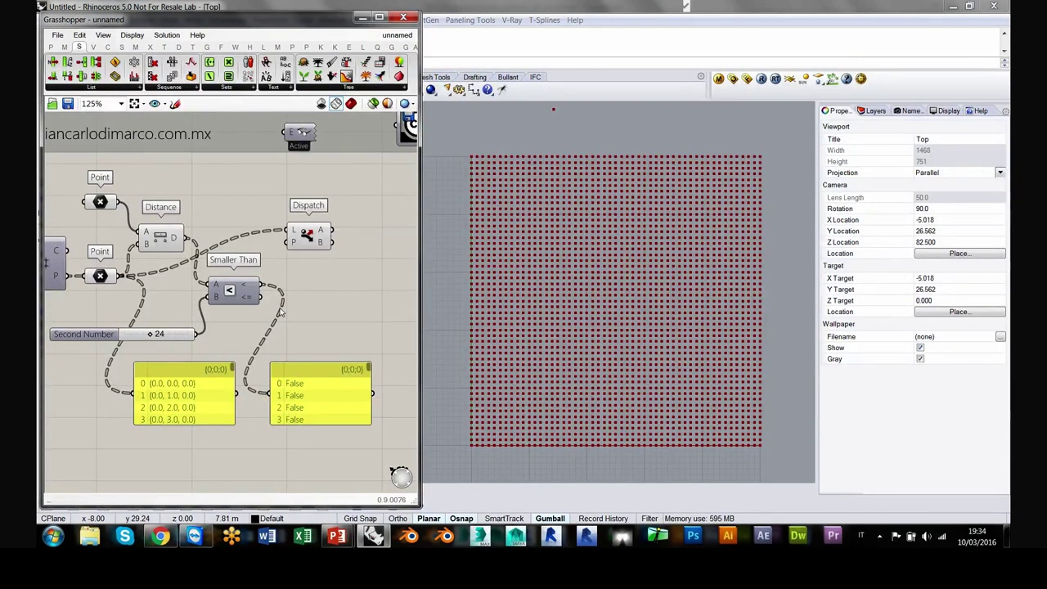
Step: Wire Smaller Than's < output into Dispatch's P input and look through the True/False values in the second panel
{"action": "left_click_drag", "start_coordinate": [261, 291], "coordinate": [287, 248]}
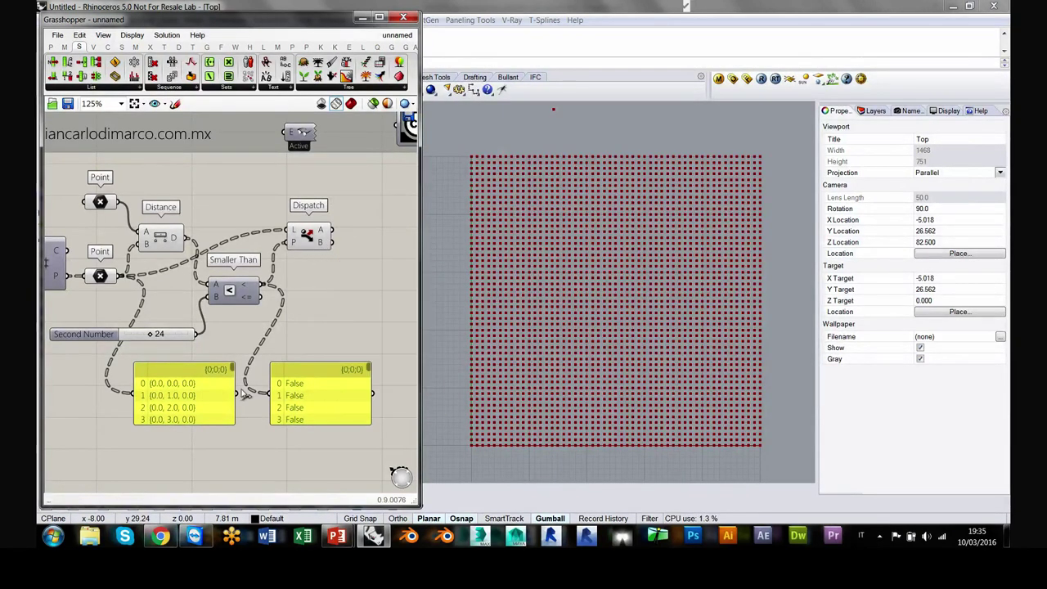
{"action": "scroll", "coordinate": [369, 372], "scroll_direction": "down", "scroll_amount": 15}
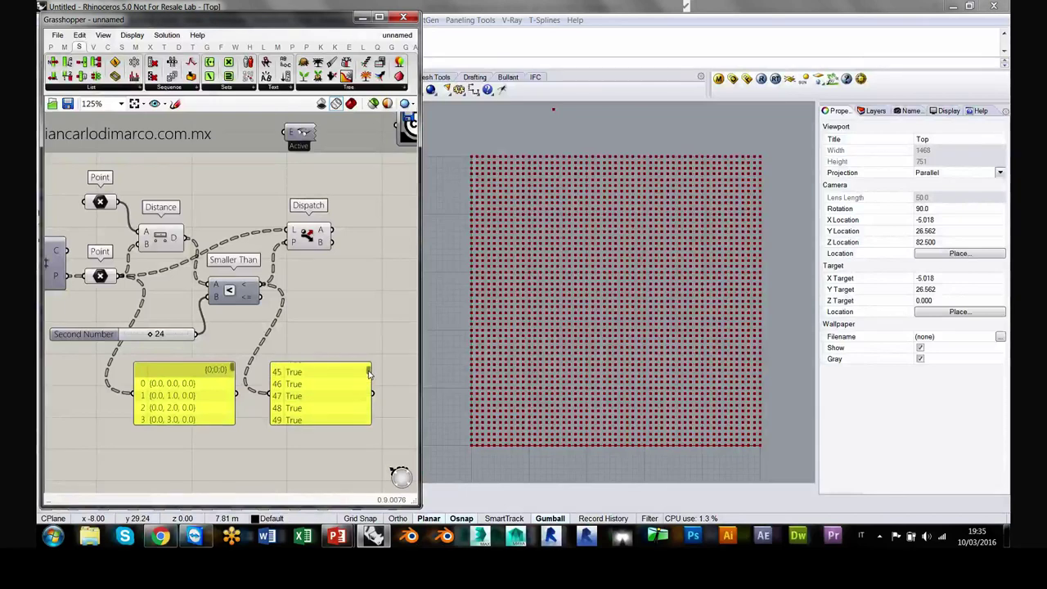
{"action": "scroll", "coordinate": [362, 382], "scroll_direction": "up", "scroll_amount": 2}
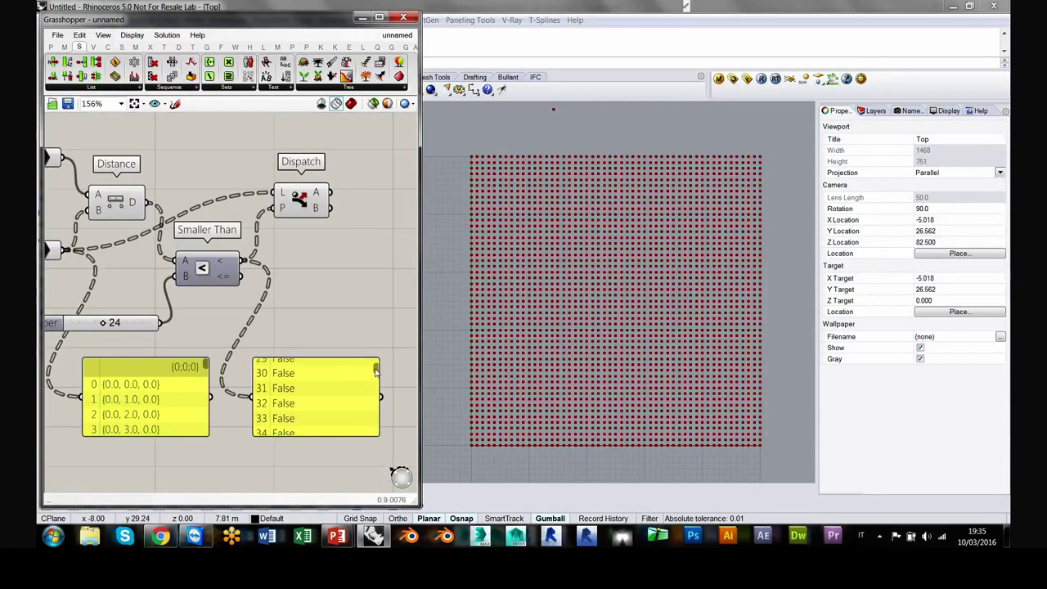
{"action": "scroll", "coordinate": [375, 370], "scroll_direction": "up", "scroll_amount": 5}
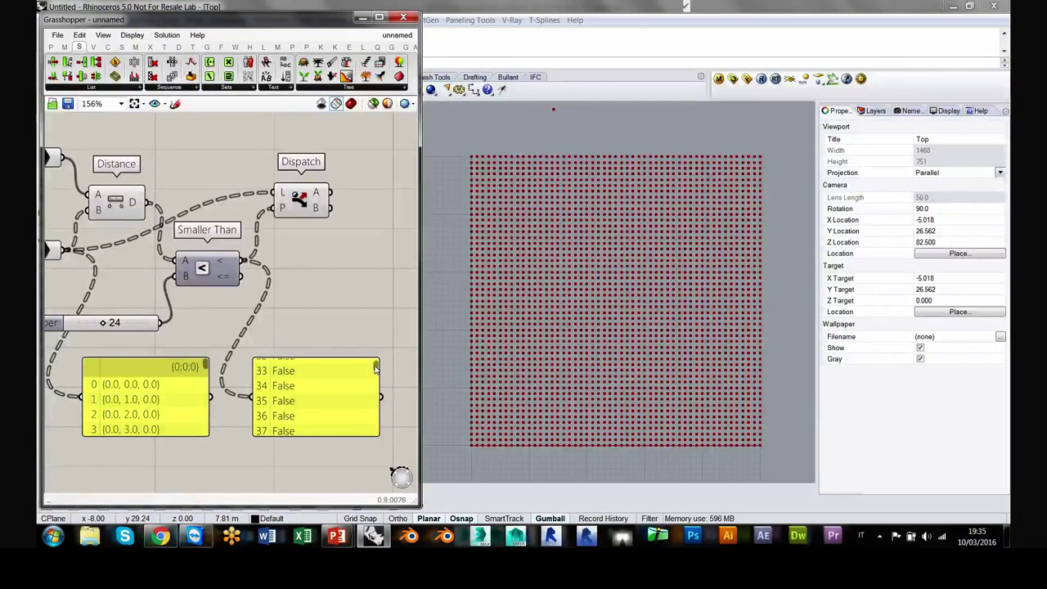
{"action": "scroll", "coordinate": [375, 370], "scroll_direction": "down", "scroll_amount": 4}
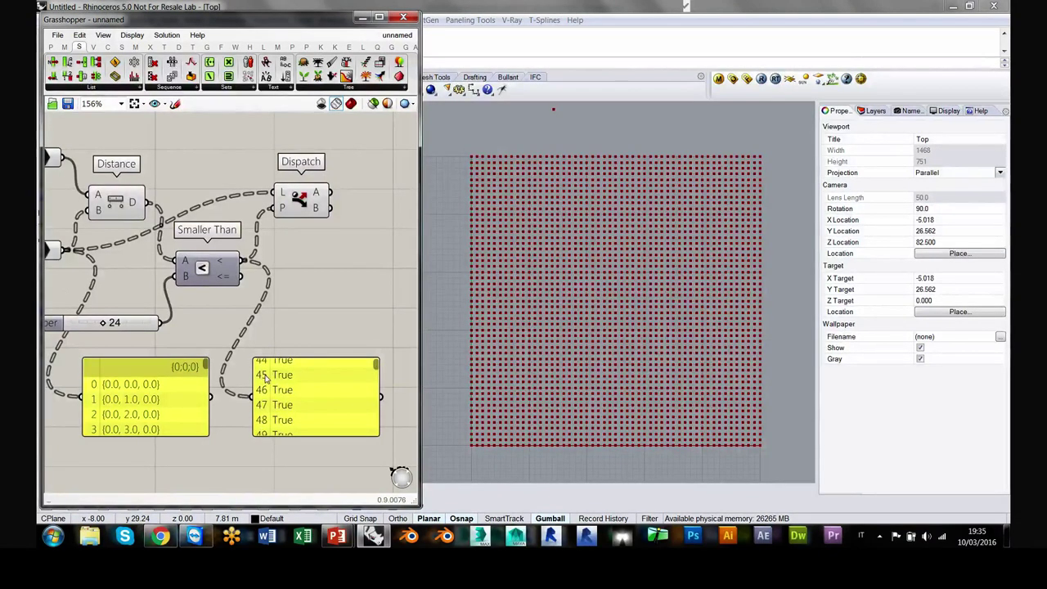
Step: Add a Point component to the right of Dispatch and feed it from Dispatch's A output
{"action": "right_click_drag", "start_coordinate": [205, 294], "coordinate": [233, 296]}
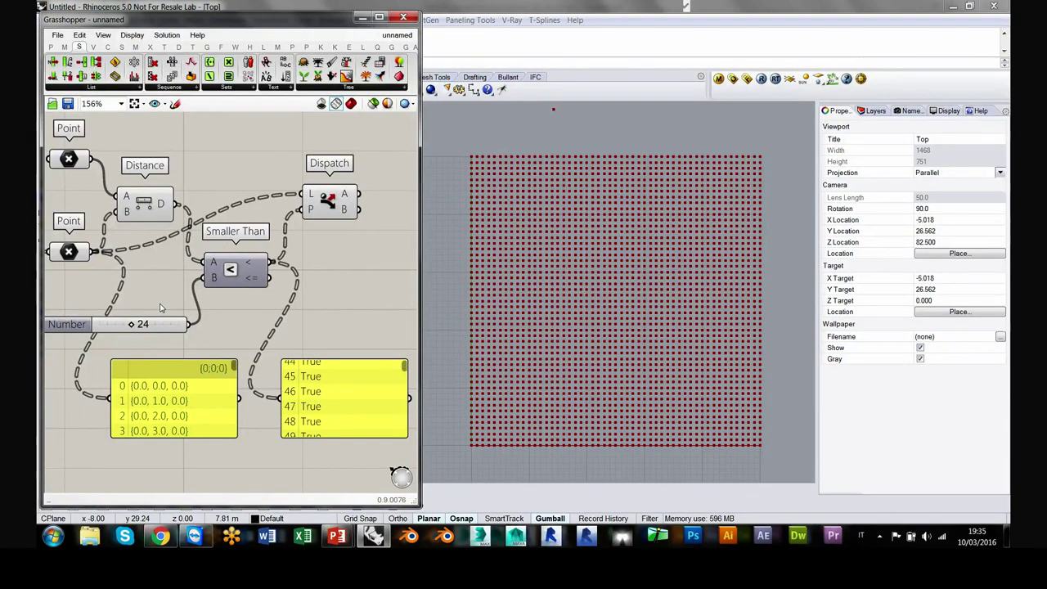
{"action": "right_click_drag", "start_coordinate": [161, 308], "coordinate": [181, 312]}
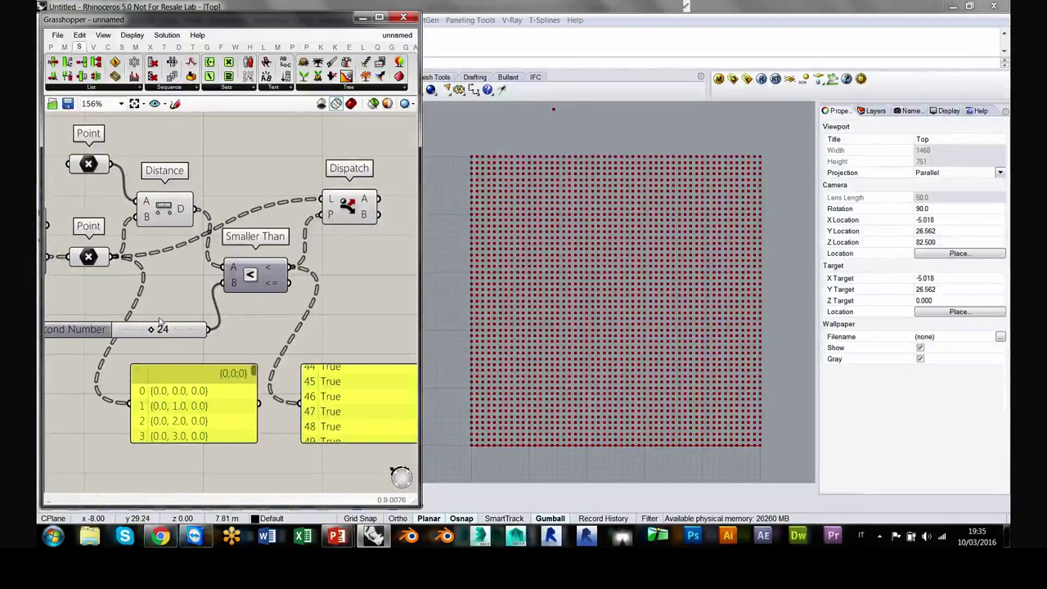
{"action": "scroll", "coordinate": [161, 322], "scroll_direction": "down", "scroll_amount": 3}
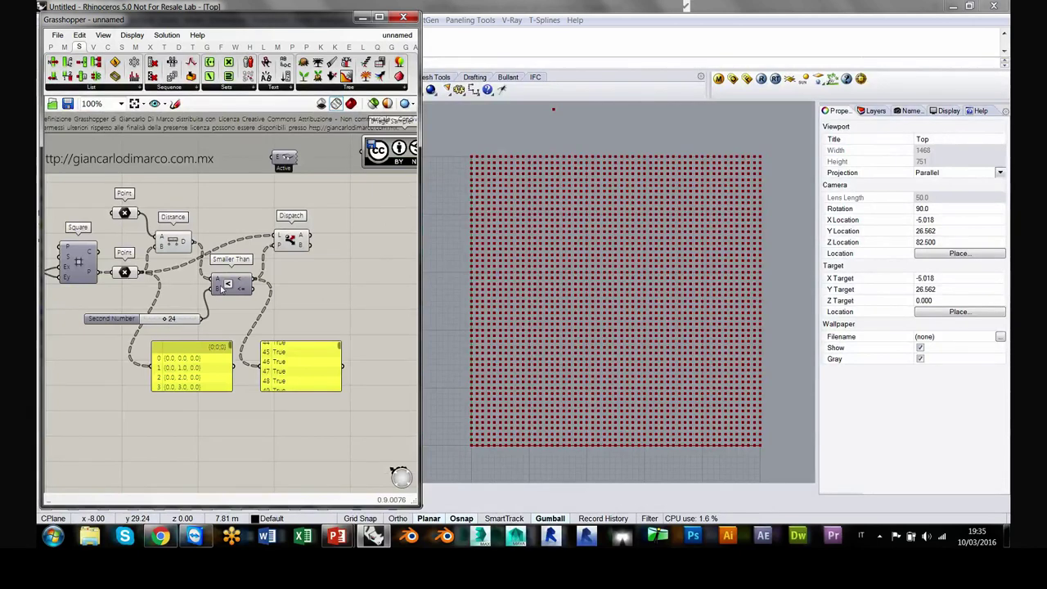
{"action": "right_click_drag", "start_coordinate": [318, 285], "coordinate": [284, 287]}
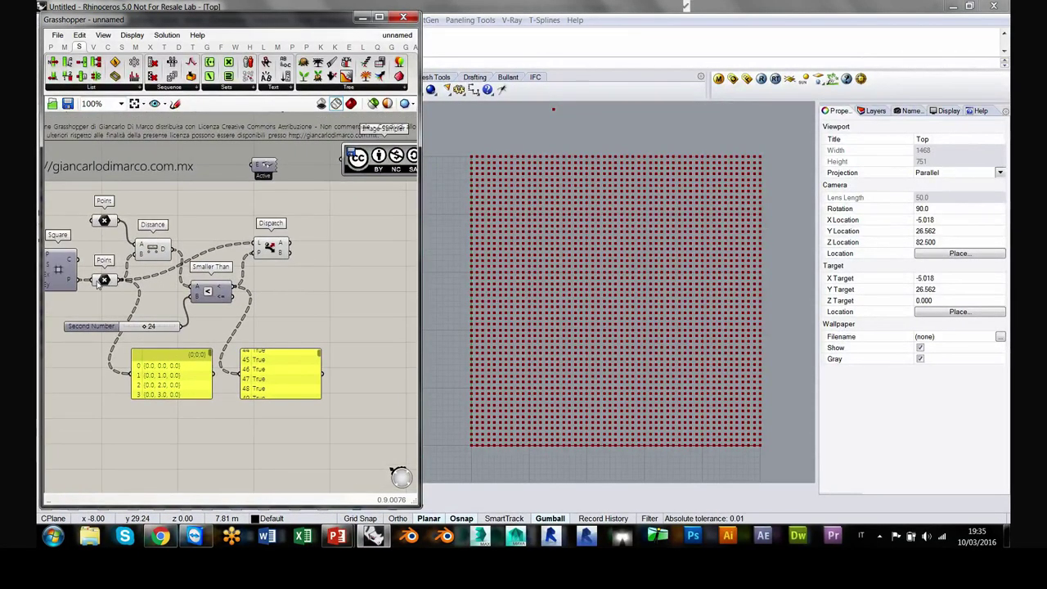
{"action": "left_click", "coordinate": [51, 46]}
{"action": "left_click_drag", "start_coordinate": [52, 62], "coordinate": [340, 251]}
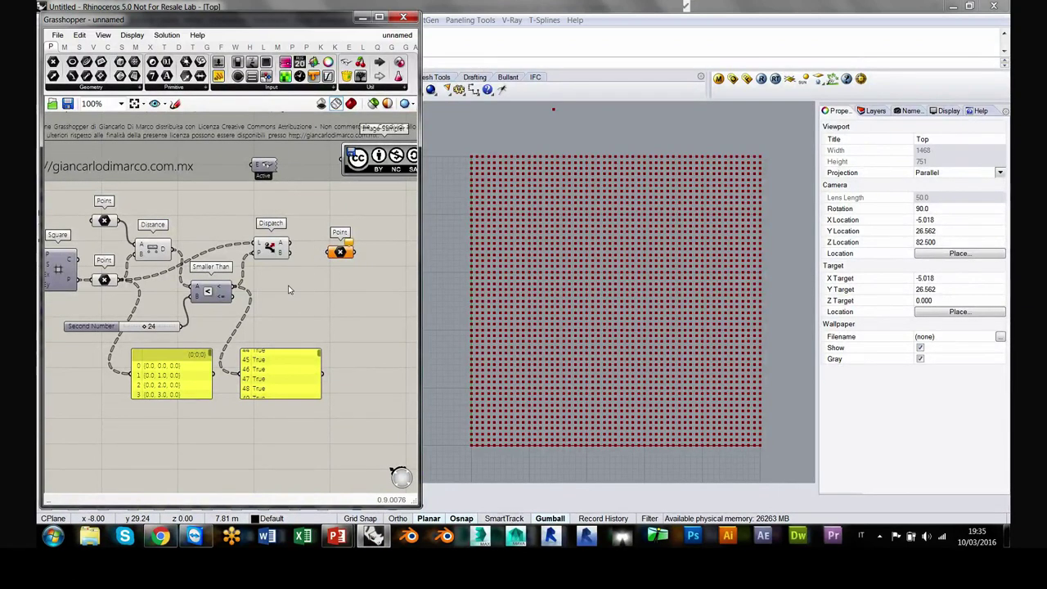
{"action": "left_click_drag", "start_coordinate": [291, 243], "coordinate": [331, 252]}
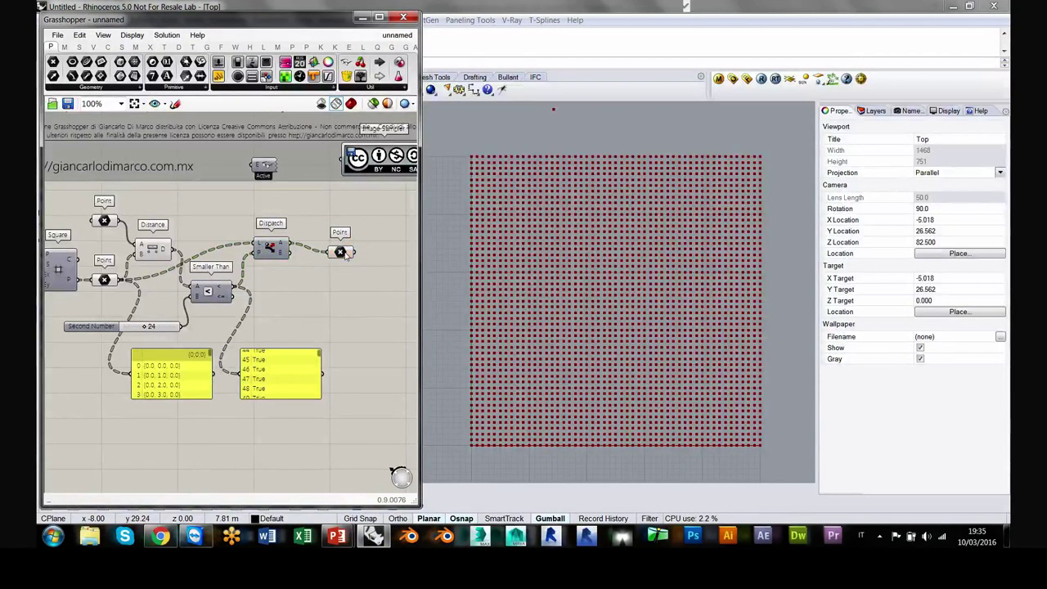
Step: Hide the grid Point component's preview and move the new Point component closer to Dispatch's A output
{"action": "left_click", "coordinate": [105, 280]}
{"action": "key", "text": "ctrl+q"}
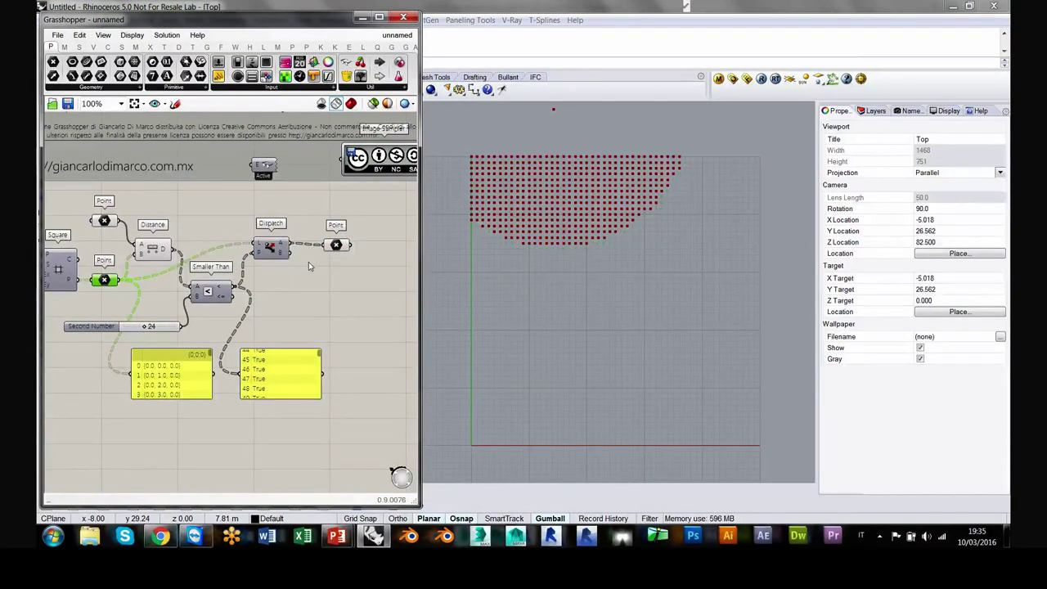
{"action": "left_click_drag", "start_coordinate": [327, 245], "coordinate": [322, 242]}
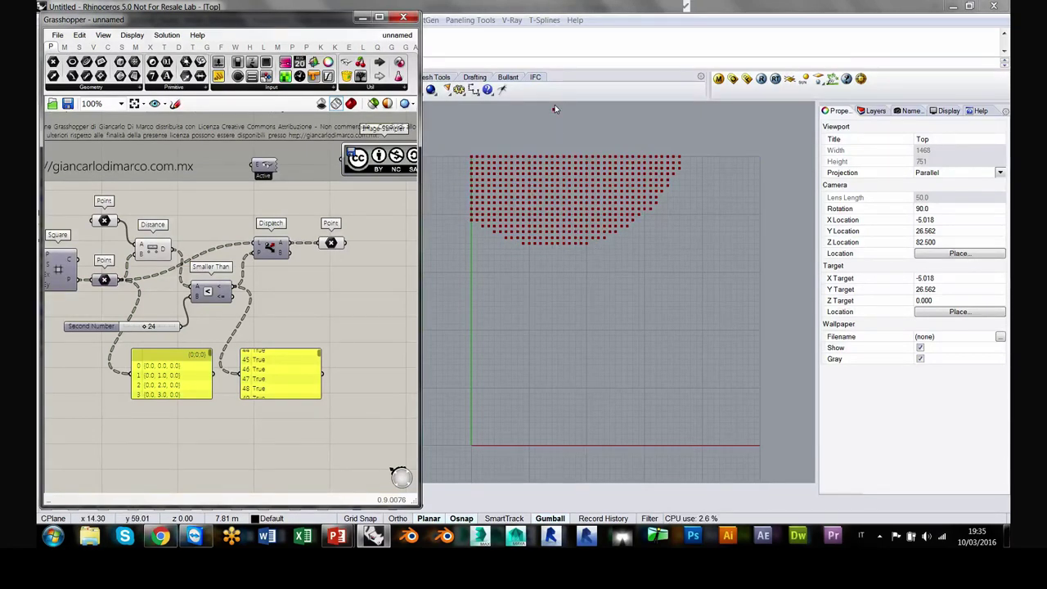
Step: Set the threshold slider to 14 and move the attractor point down into the grid, slightly left of its centre
{"action": "mouse_move", "coordinate": [146, 327]}
{"action": "left_mouse_down"}
{"action": "mouse_move", "coordinate": [137, 329]}
{"action": "mouse_move", "coordinate": [185, 328]}
{"action": "mouse_move", "coordinate": [136, 327]}
{"action": "left_mouse_up"}
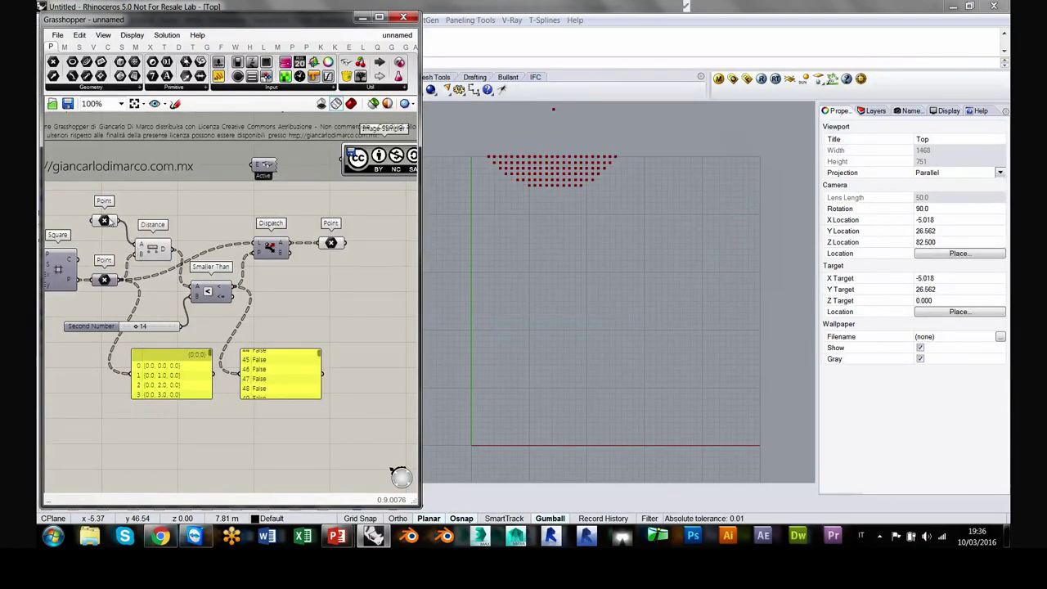
{"action": "left_click", "coordinate": [104, 221]}
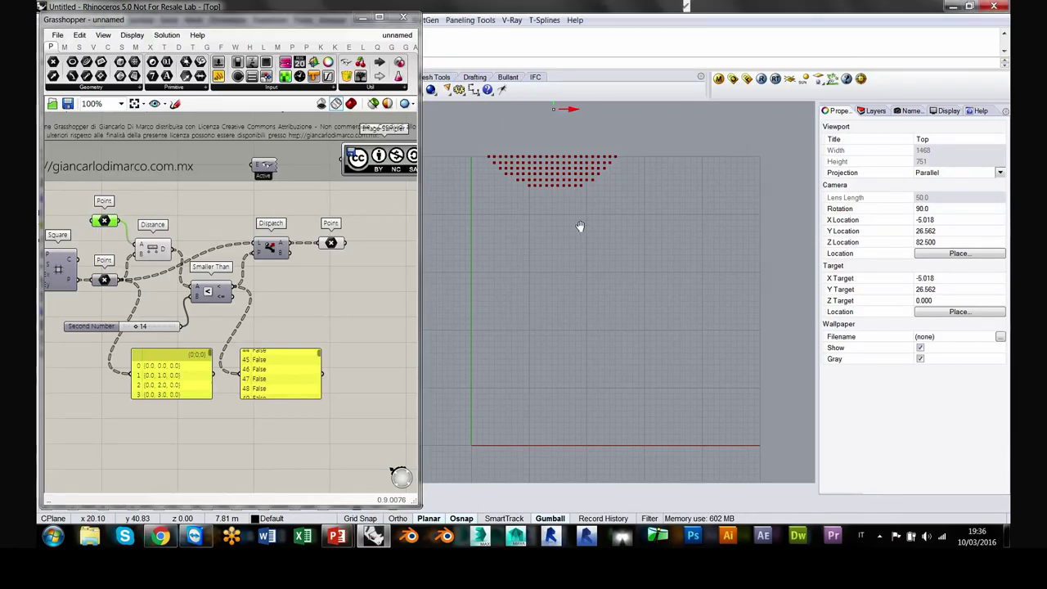
{"action": "right_click_drag", "start_coordinate": [532, 119], "coordinate": [512, 154]}
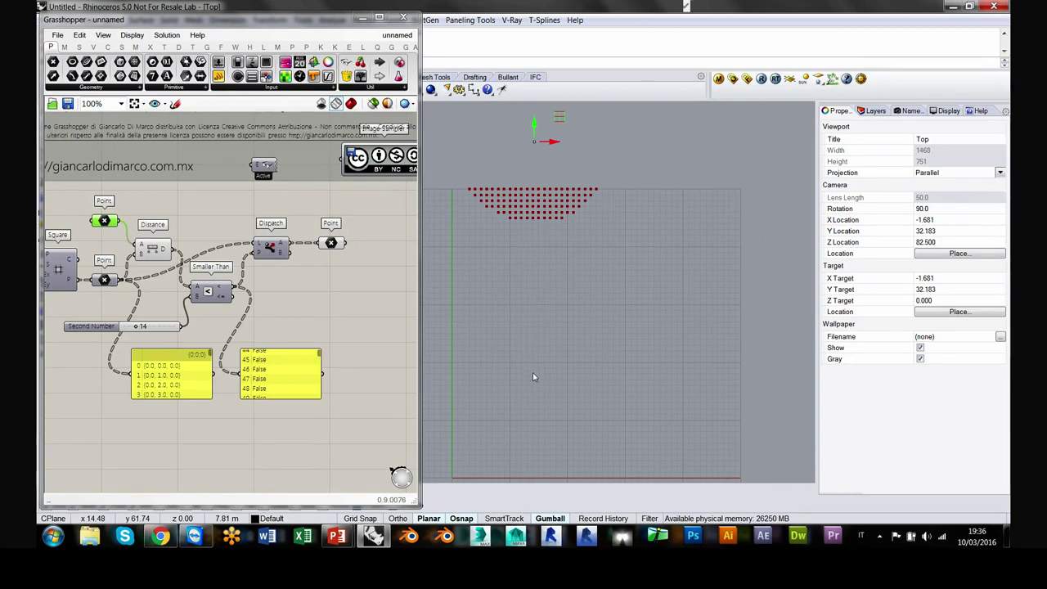
{"action": "left_click_drag", "start_coordinate": [532, 372], "coordinate": [636, 362]}
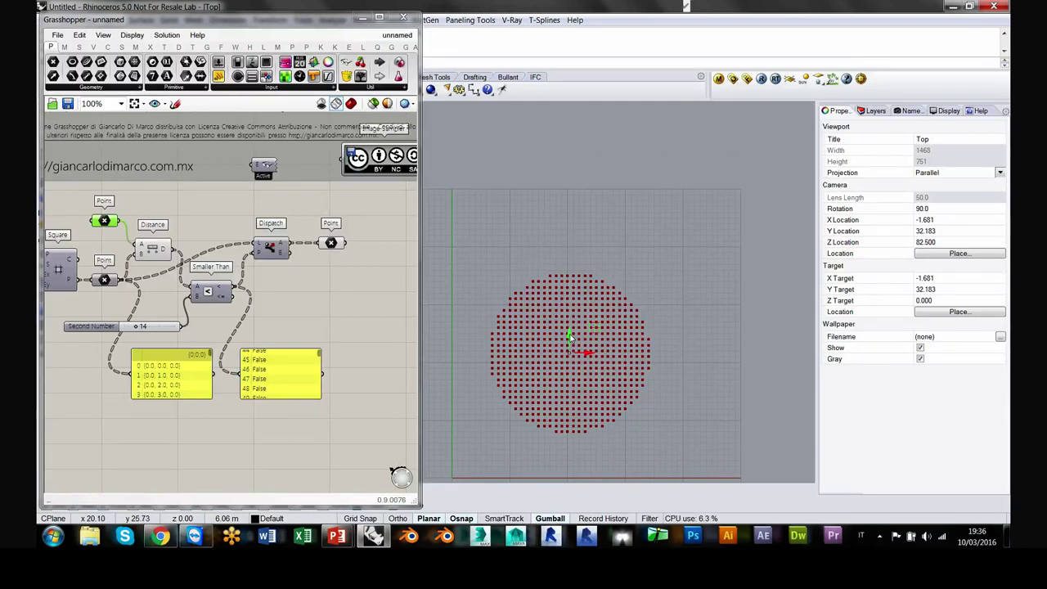
{"action": "left_click_drag", "start_coordinate": [570, 335], "coordinate": [576, 261]}
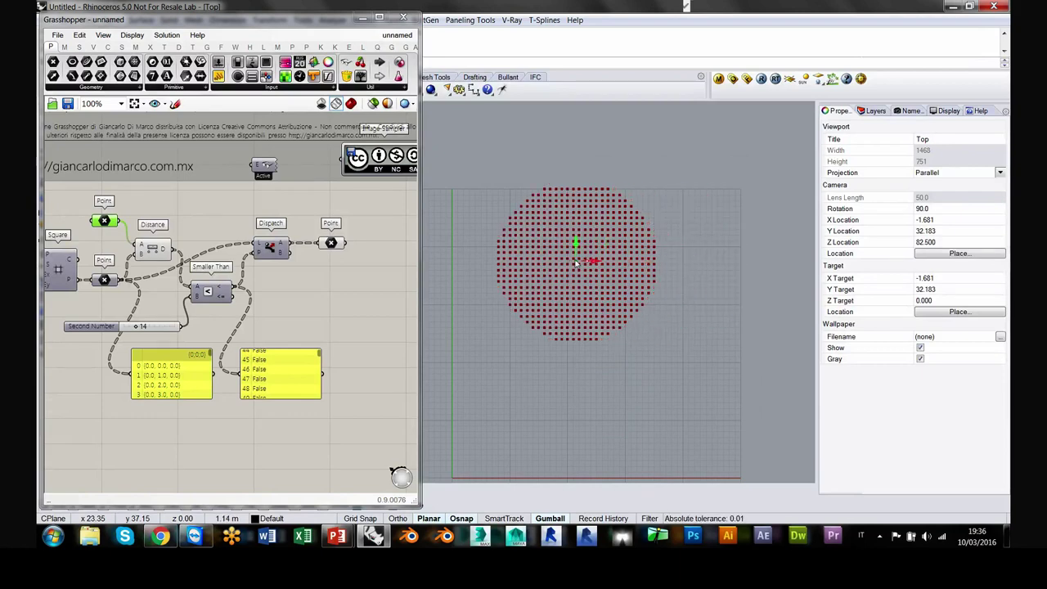
{"action": "left_click_drag", "start_coordinate": [678, 262], "coordinate": [561, 263]}
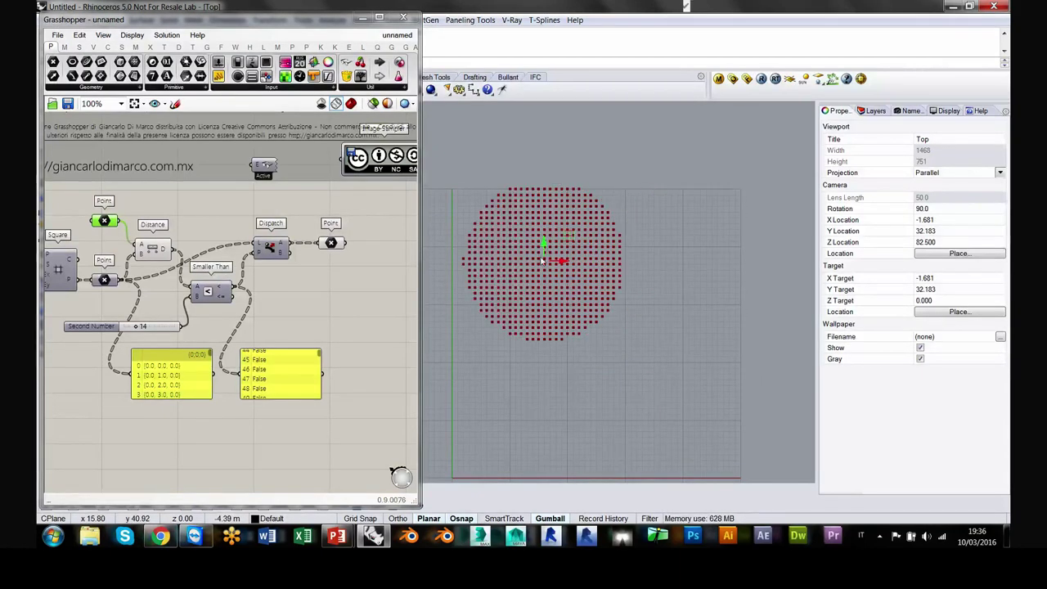
{"action": "left_click_drag", "start_coordinate": [536, 308], "coordinate": [540, 310]}
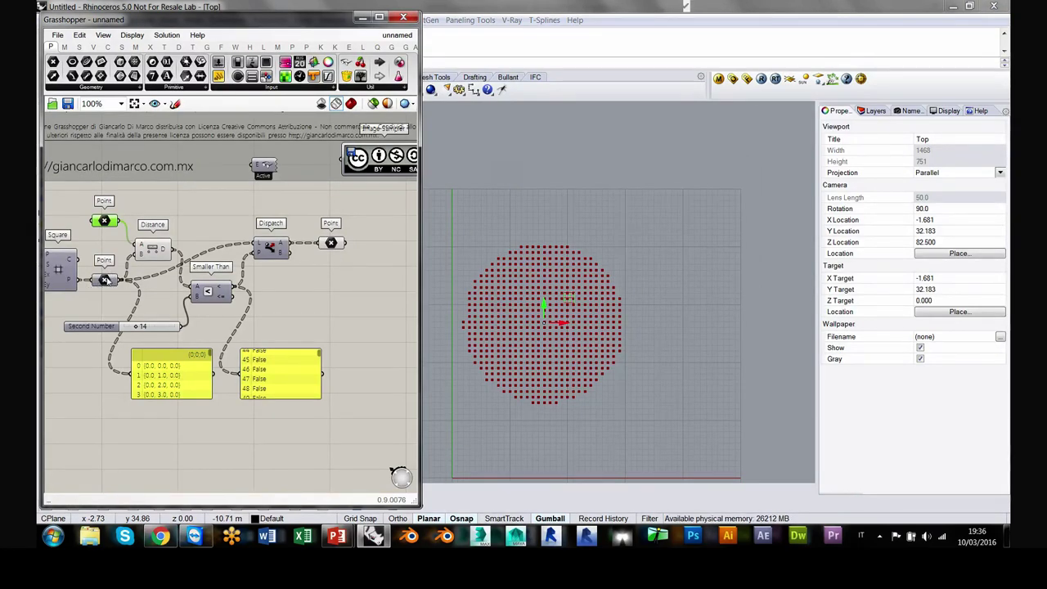
Step: Move the Point component fed by Dispatch above and to the right of it, and dismiss the meeting licence notice
{"action": "left_click_drag", "start_coordinate": [329, 253], "coordinate": [326, 235]}
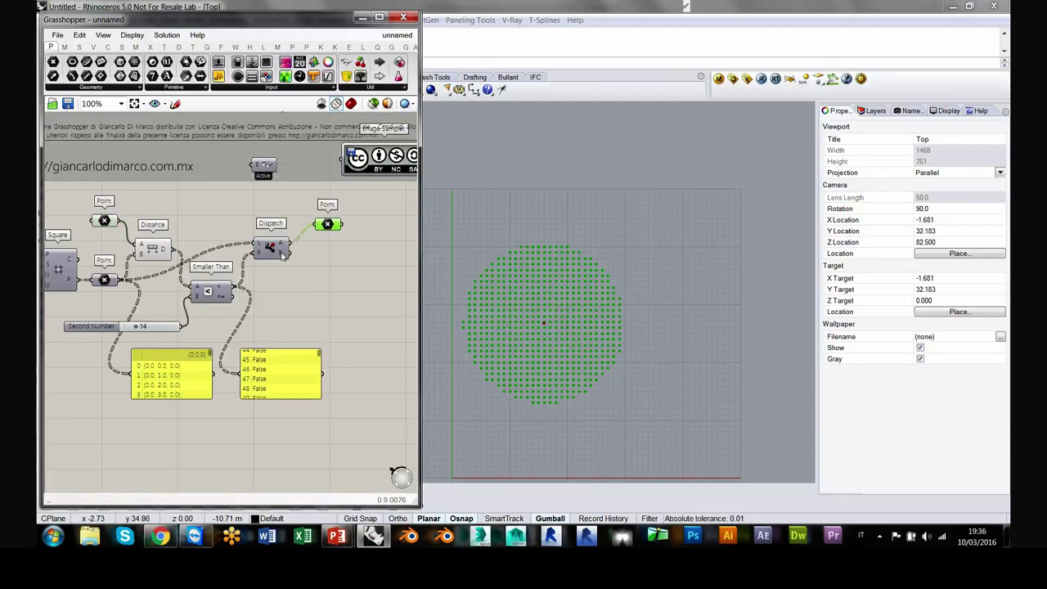
{"action": "mouse_move", "coordinate": [282, 256]}
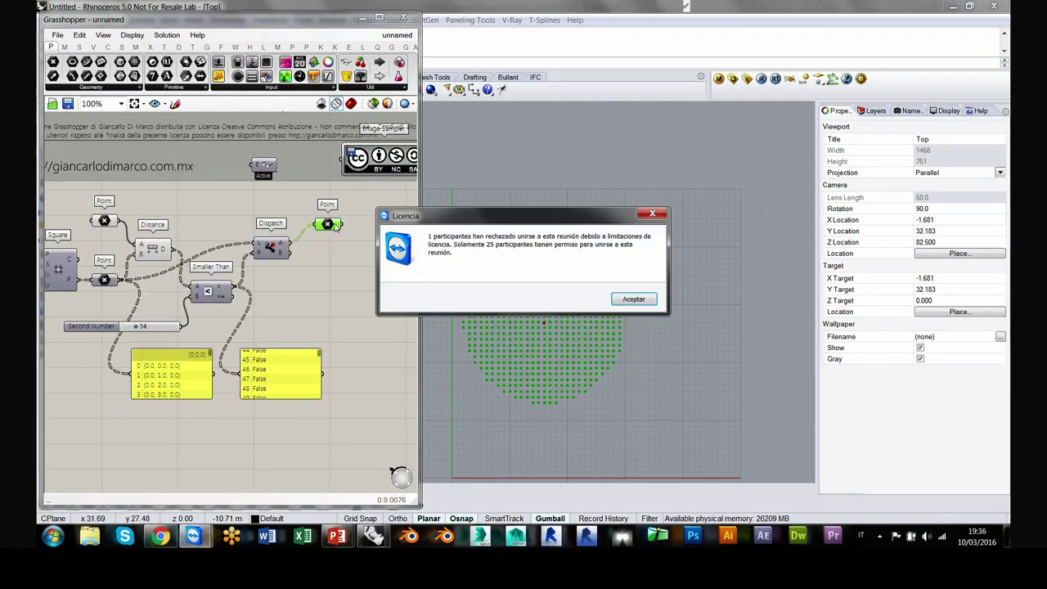
{"action": "left_click", "coordinate": [335, 226]}
{"action": "mouse_move", "coordinate": [332, 229]}
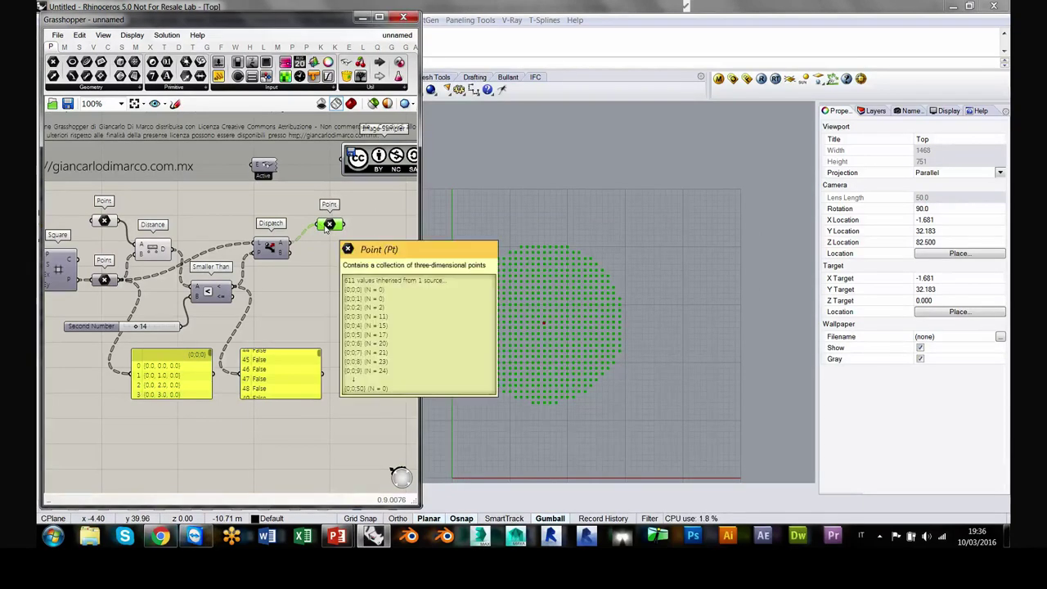
Step: Duplicate the dispatched Point component directly below the original and feed the copy from Dispatch's B output instead of A
{"action": "key", "text": "ctrl+c"}
{"action": "key", "text": "ctrl+v"}
{"action": "left_click_drag", "start_coordinate": [289, 252], "coordinate": [329, 280]}
{"action": "left_click", "coordinate": [327, 288]}
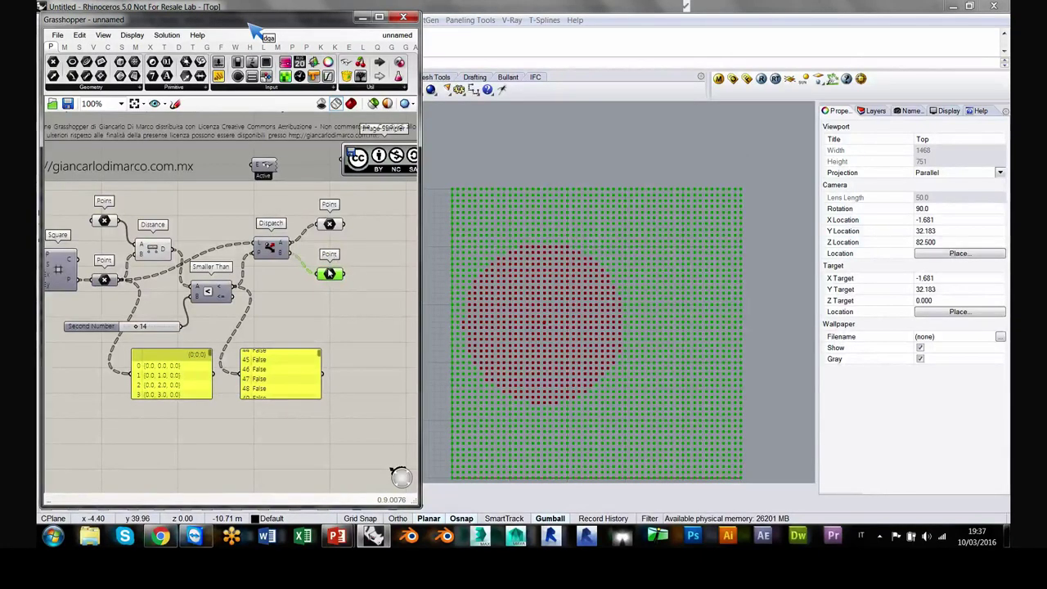
{"action": "left_click_drag", "start_coordinate": [330, 274], "coordinate": [330, 277]}
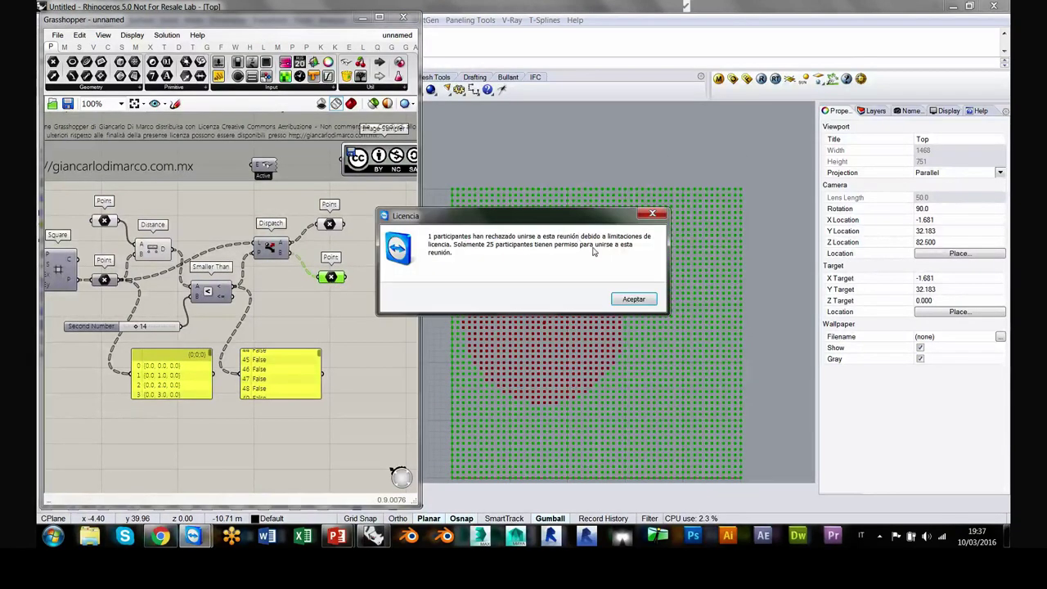
{"action": "key", "text": "Return"}
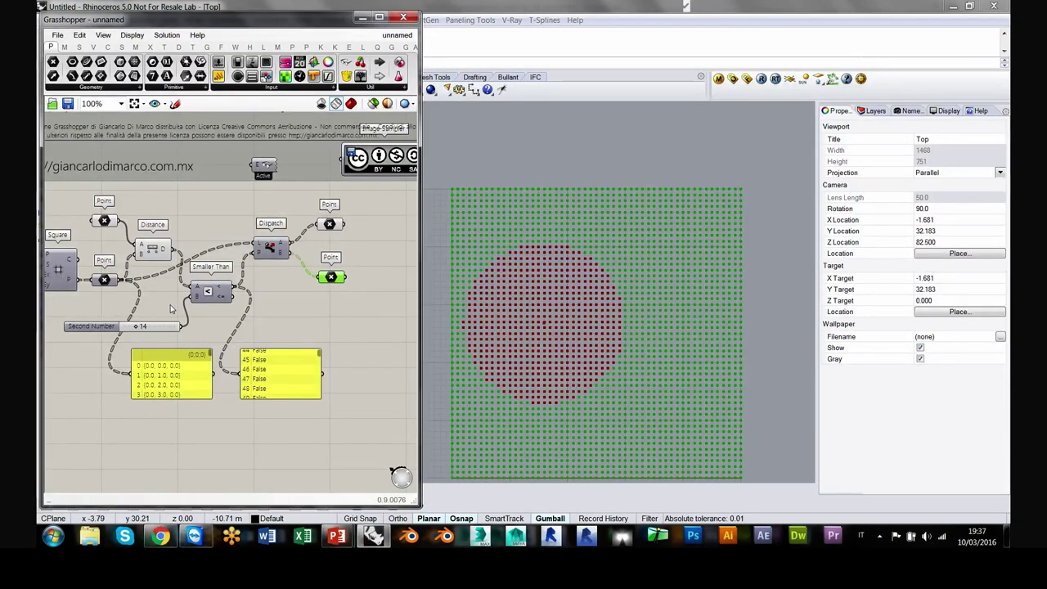
Step: Dismiss the licence notice and select the Point component on Dispatch's A output to examine its points in the viewport
{"action": "right_click_drag", "start_coordinate": [187, 278], "coordinate": [209, 283]}
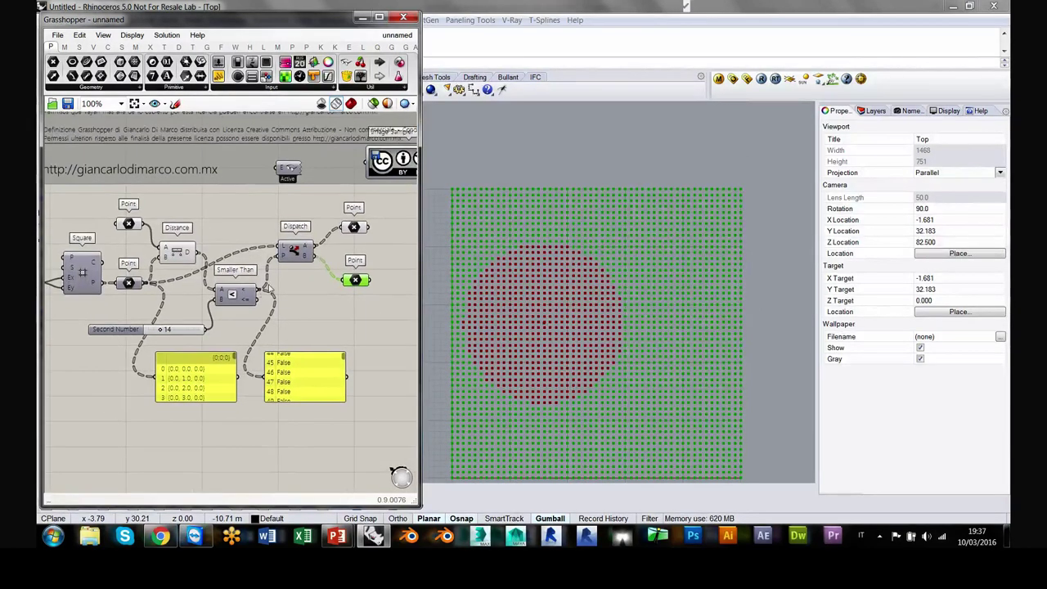
{"action": "scroll", "coordinate": [302, 204], "scroll_direction": "up", "scroll_amount": 1}
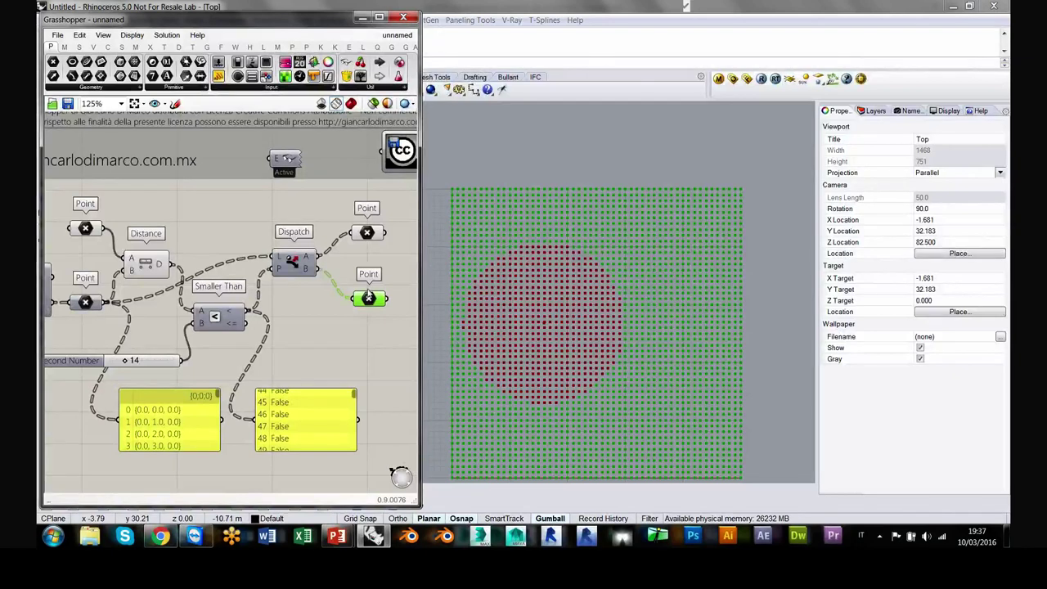
{"action": "left_click", "coordinate": [606, 301]}
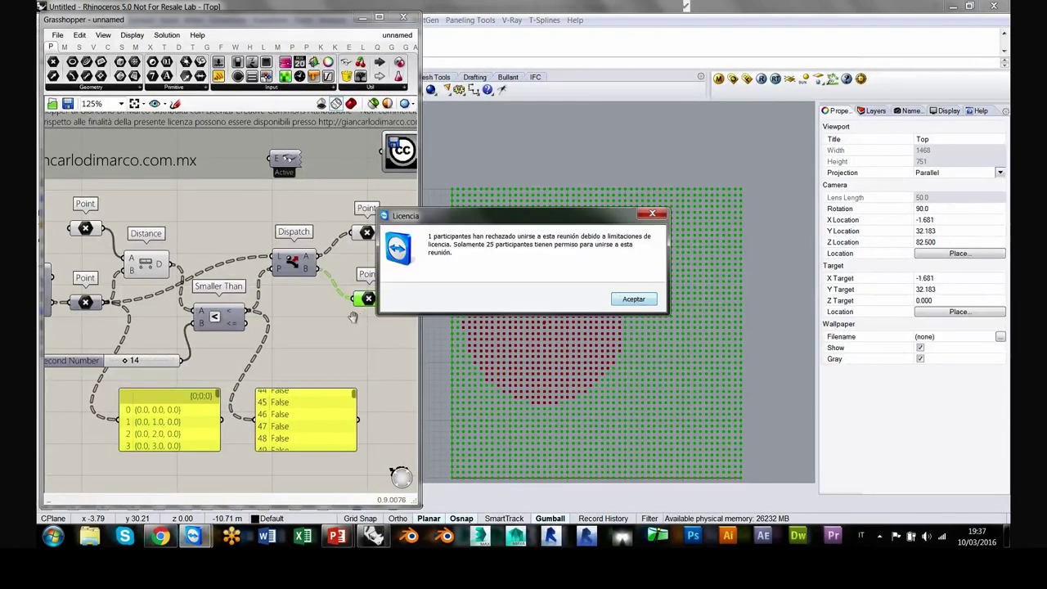
{"action": "right_click_drag", "start_coordinate": [357, 324], "coordinate": [346, 333]}
{"action": "scroll", "coordinate": [332, 259], "scroll_direction": "down", "scroll_amount": 1}
{"action": "left_click", "coordinate": [332, 255]}
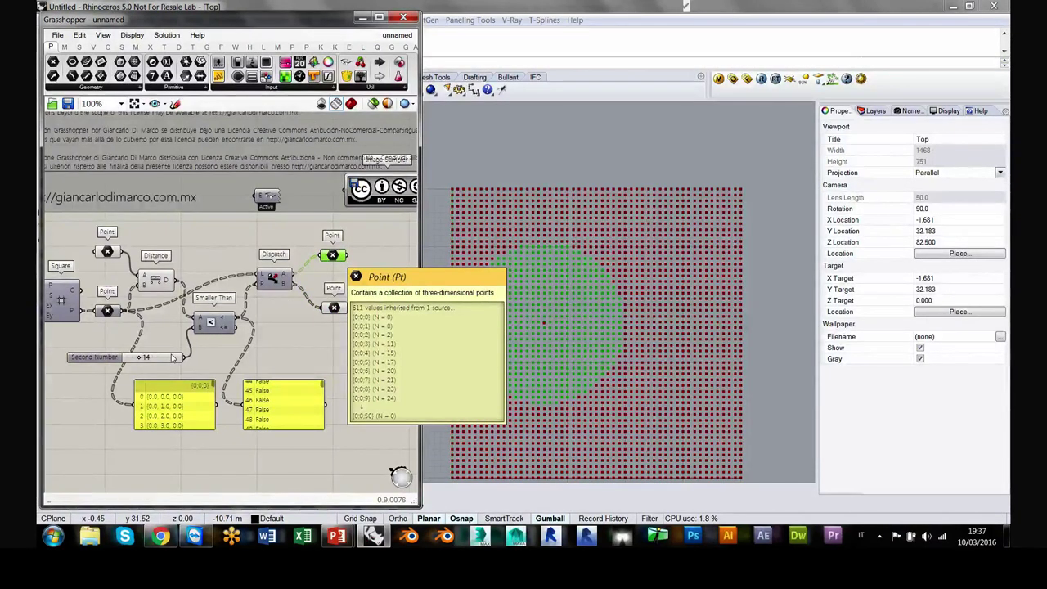
Step: Hide the preview of the Point component fed by Dispatch's B output and shift it slightly down and left
{"action": "left_click", "coordinate": [331, 309]}
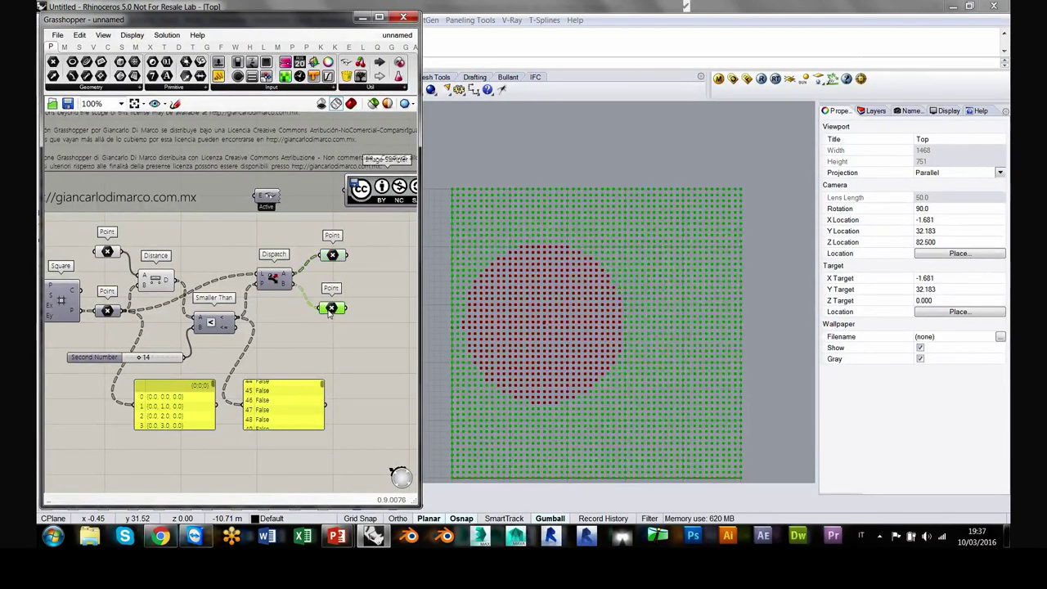
{"action": "left_click", "coordinate": [343, 260]}
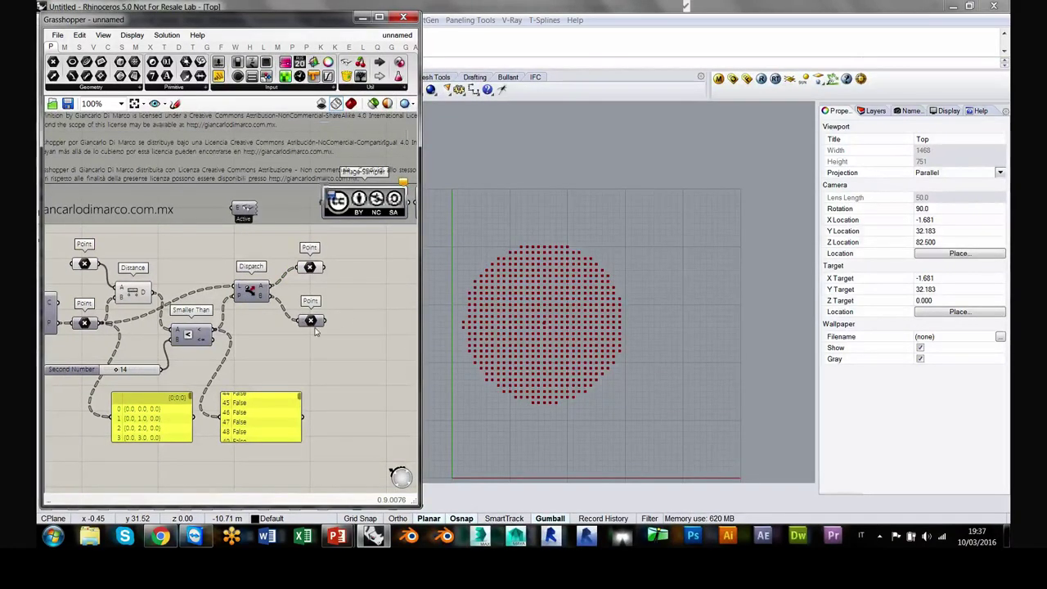
{"action": "key", "text": "ctrl+z"}
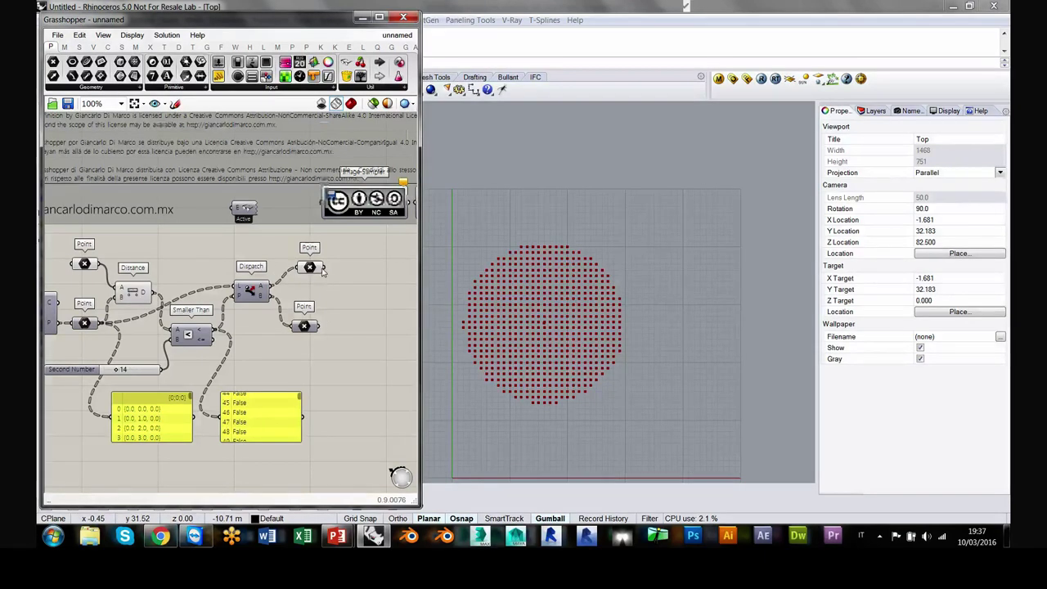
Step: Add a Line component to the right of the two dispatched Point components
{"action": "left_click", "coordinate": [107, 46]}
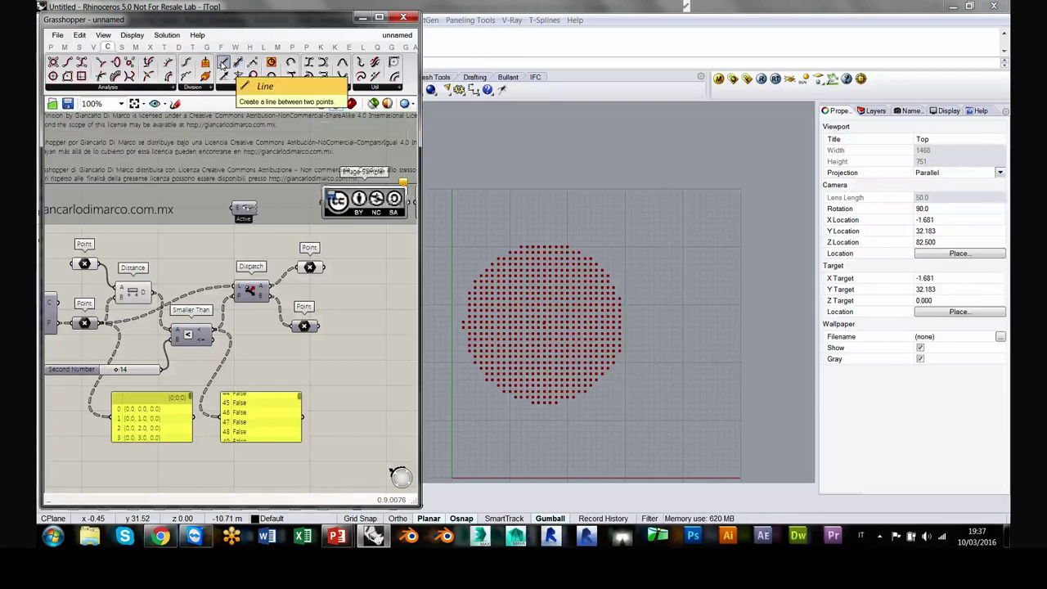
{"action": "left_click_drag", "start_coordinate": [222, 63], "coordinate": [383, 287]}
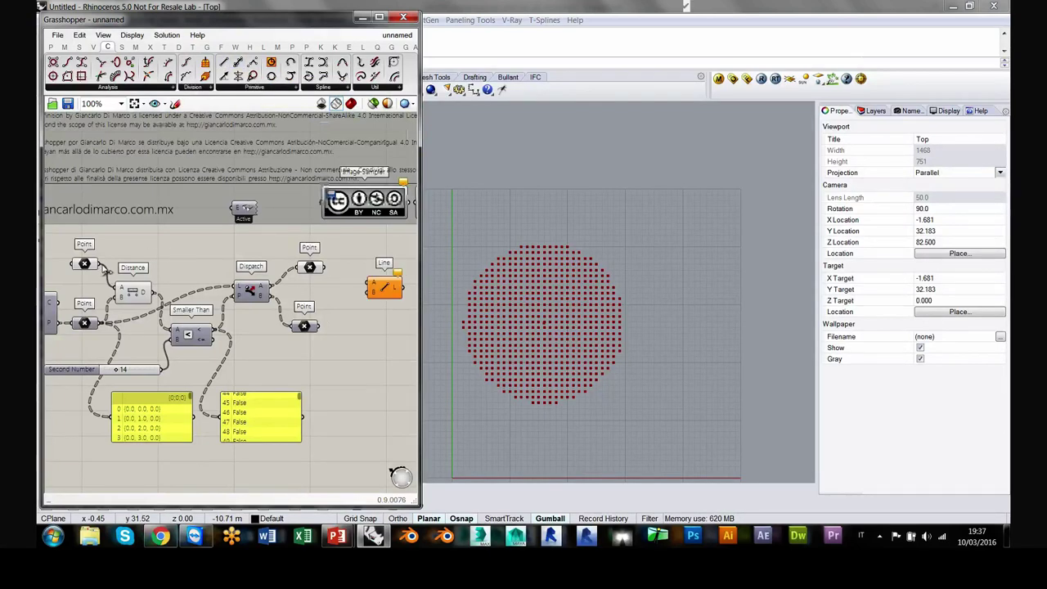
Step: Wire the attractor point into Line's A and Dispatch's A-output points into Line's B, and set the Smaller Than threshold slider to 18
{"action": "left_click_drag", "start_coordinate": [98, 264], "coordinate": [369, 292]}
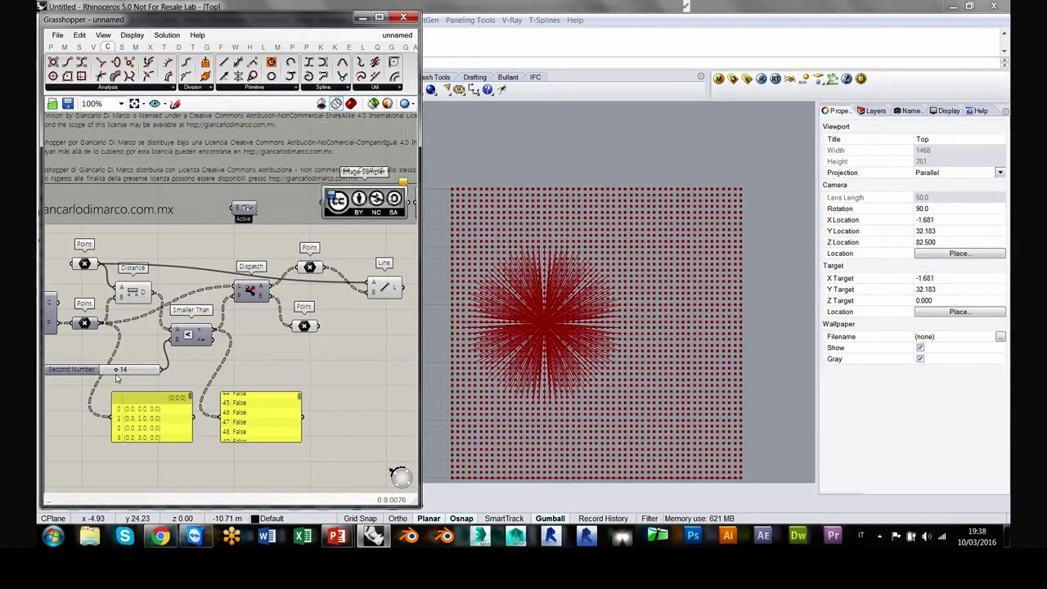
{"action": "left_click_drag", "start_coordinate": [118, 369], "coordinate": [116, 372]}
Step: Test the lines by moving the attractor point across the grid, out past its right edge and back inside
{"action": "left_click", "coordinate": [85, 265]}
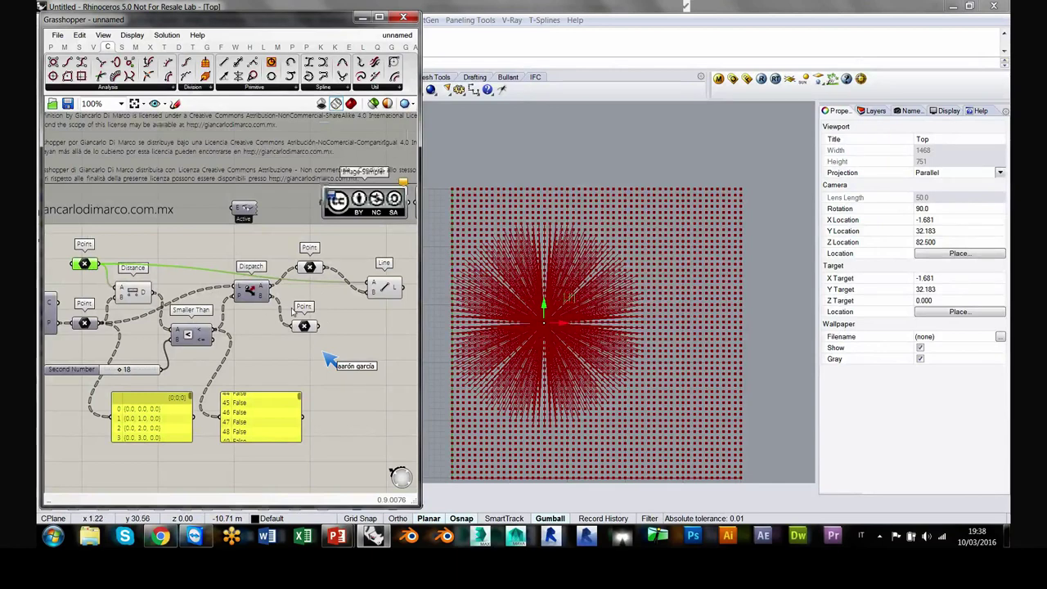
{"action": "left_click_drag", "start_coordinate": [560, 329], "coordinate": [689, 328]}
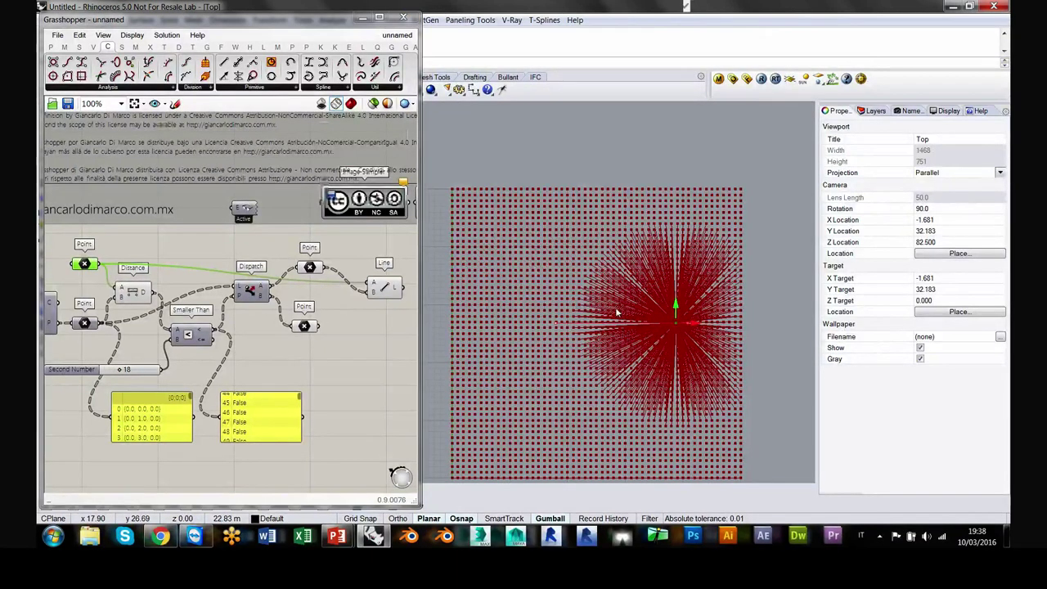
{"action": "left_click_drag", "start_coordinate": [618, 242], "coordinate": [615, 389]}
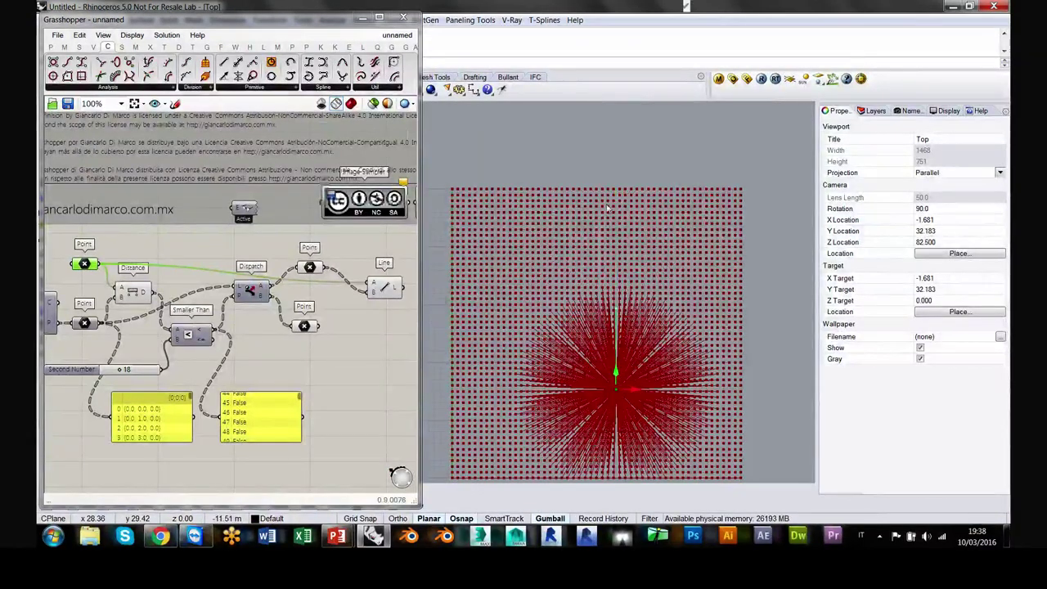
{"action": "left_click_drag", "start_coordinate": [607, 208], "coordinate": [806, 313]}
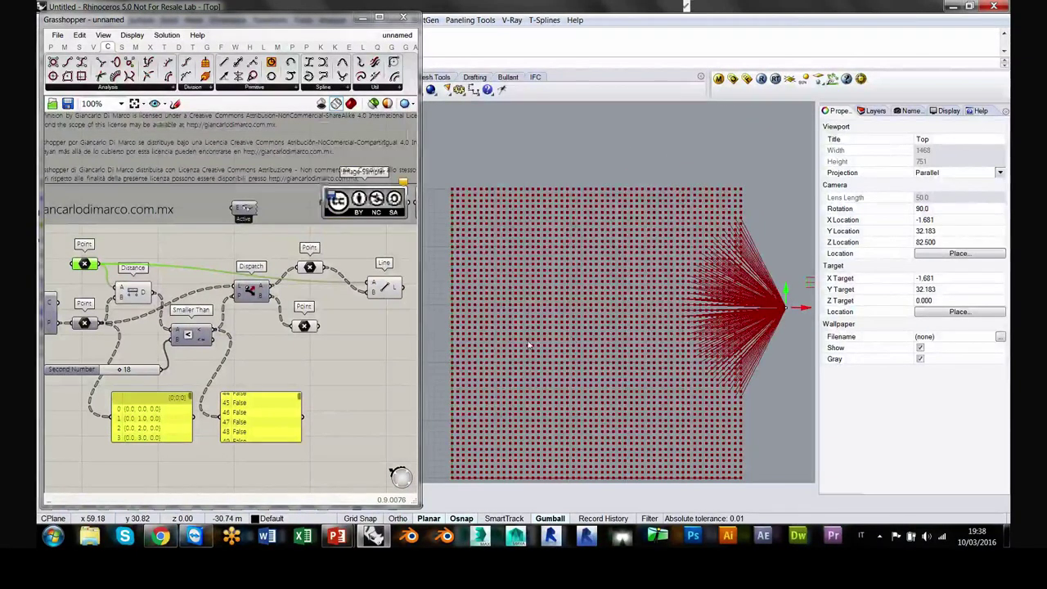
{"action": "left_click_drag", "start_coordinate": [478, 350], "coordinate": [542, 308]}
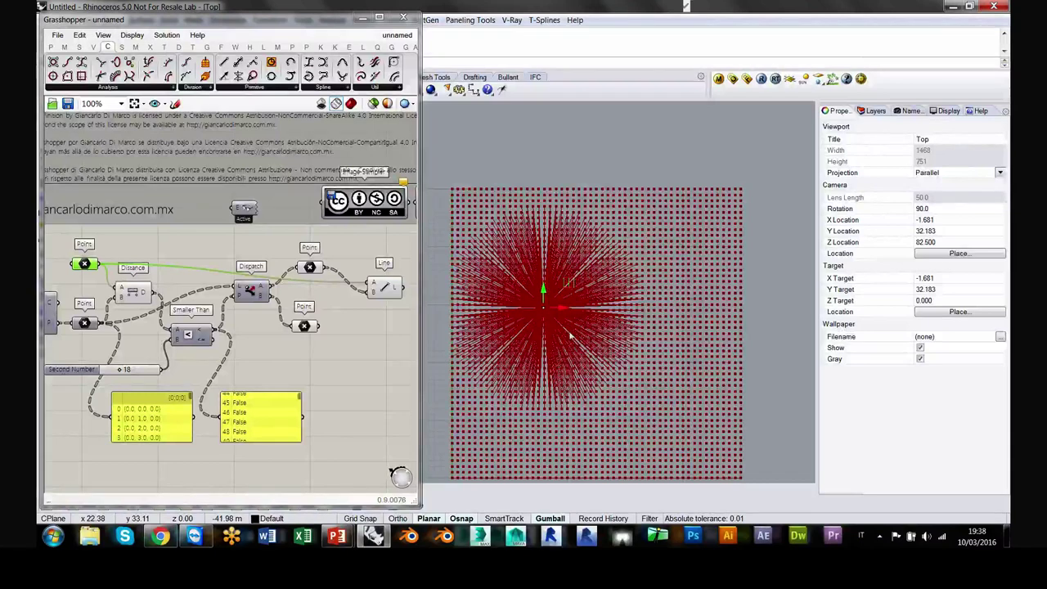
Step: Align the Point component on Dispatch's B output beneath the one on output A, and compare the points each holds
{"action": "right_click_drag", "start_coordinate": [335, 318], "coordinate": [325, 317]}
{"action": "left_click", "coordinate": [296, 266]}
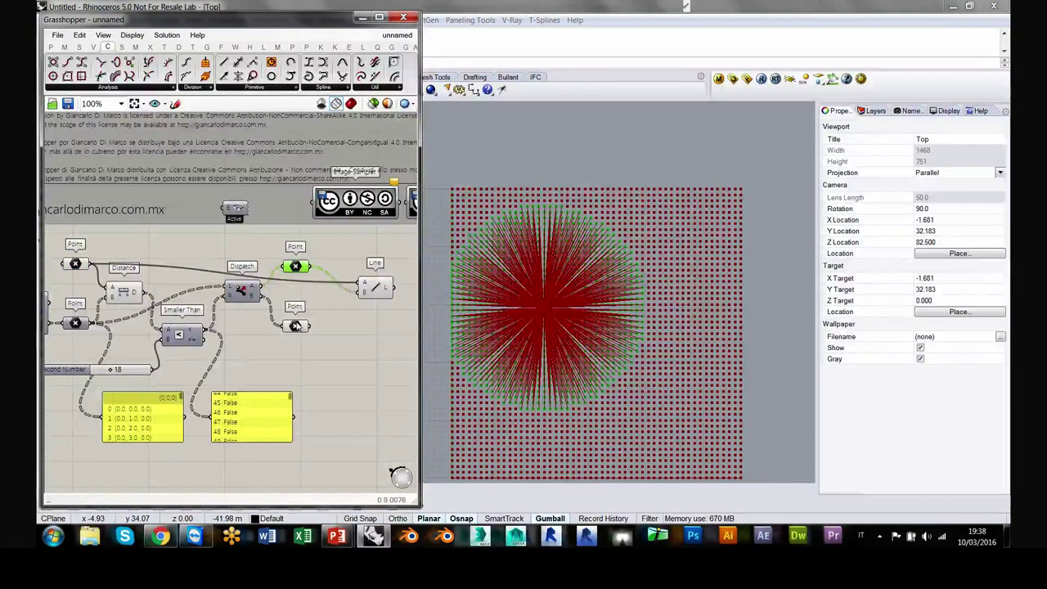
{"action": "left_click_drag", "start_coordinate": [297, 330], "coordinate": [296, 325]}
{"action": "left_click", "coordinate": [296, 266]}
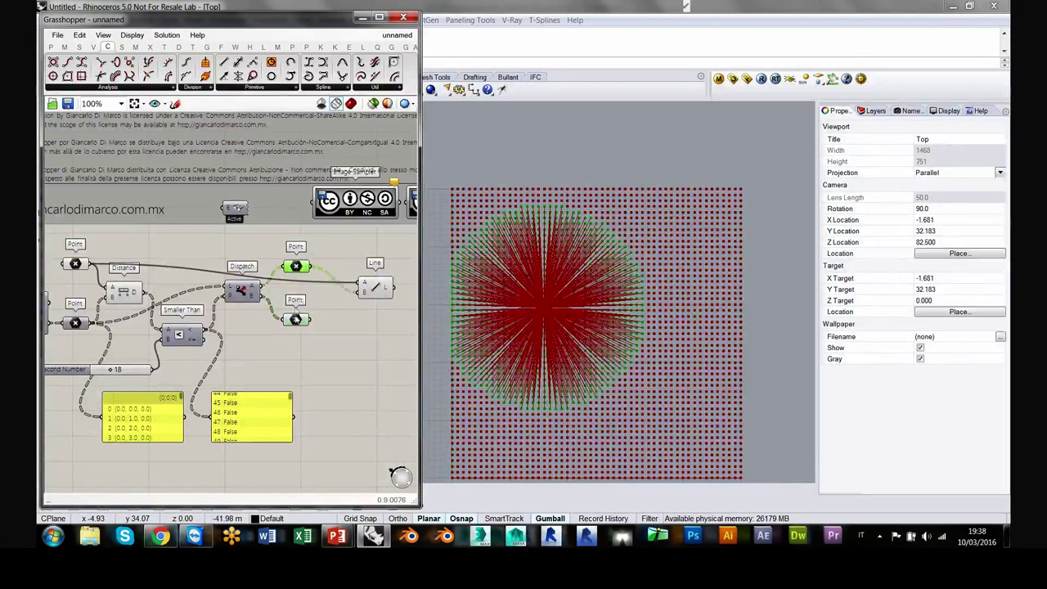
{"action": "mouse_move", "coordinate": [296, 322]}
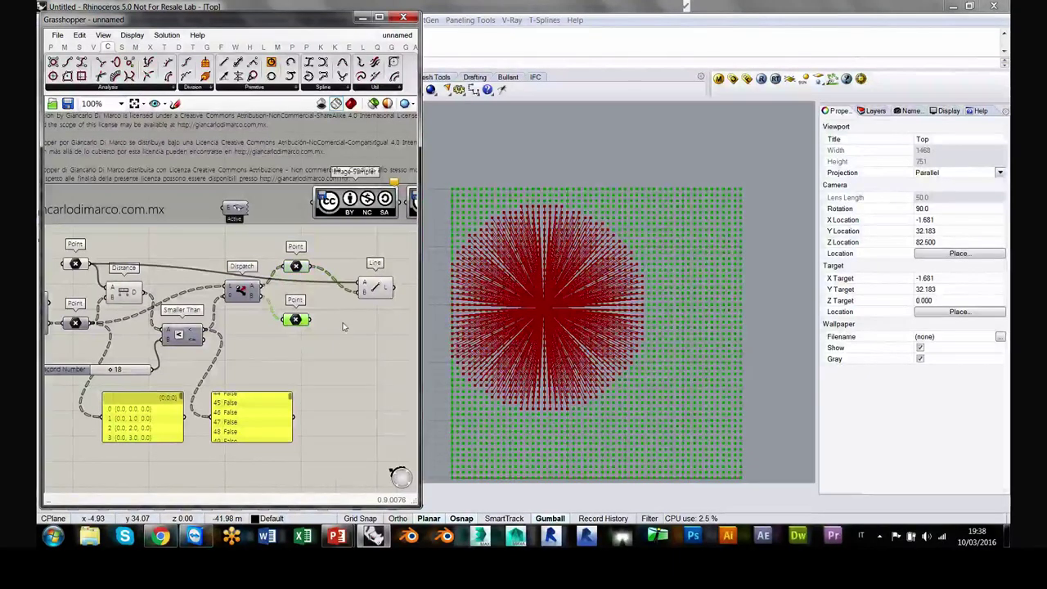
Step: Move the Line component up, slightly above the Point component on Dispatch's A output, and hide its preview
{"action": "left_click", "coordinate": [398, 283]}
{"action": "left_click_drag", "start_coordinate": [370, 292], "coordinate": [366, 289]}
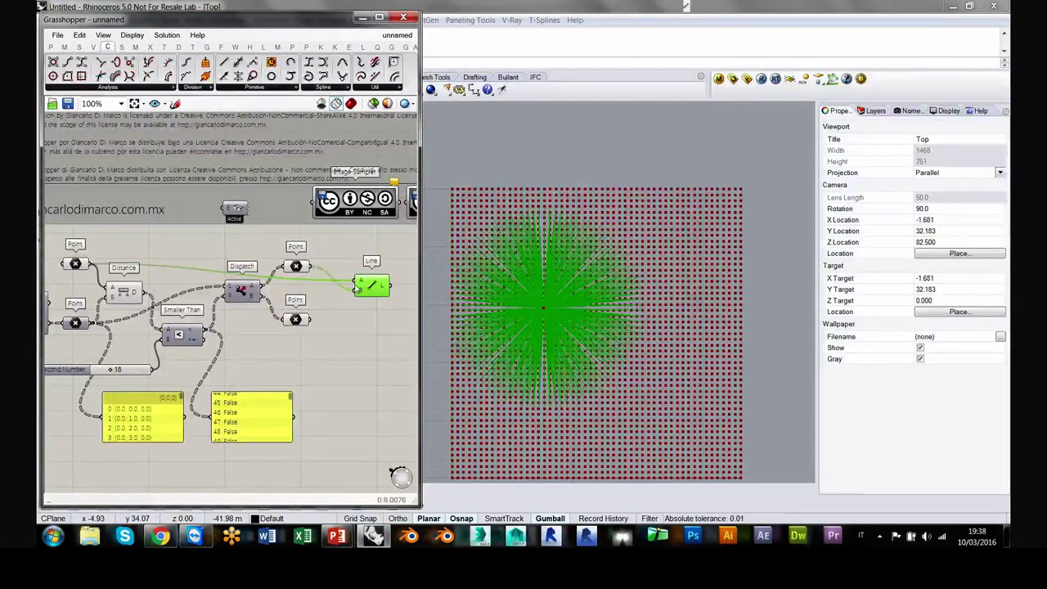
{"action": "left_click_drag", "start_coordinate": [388, 283], "coordinate": [377, 284]}
{"action": "left_click", "coordinate": [366, 339]}
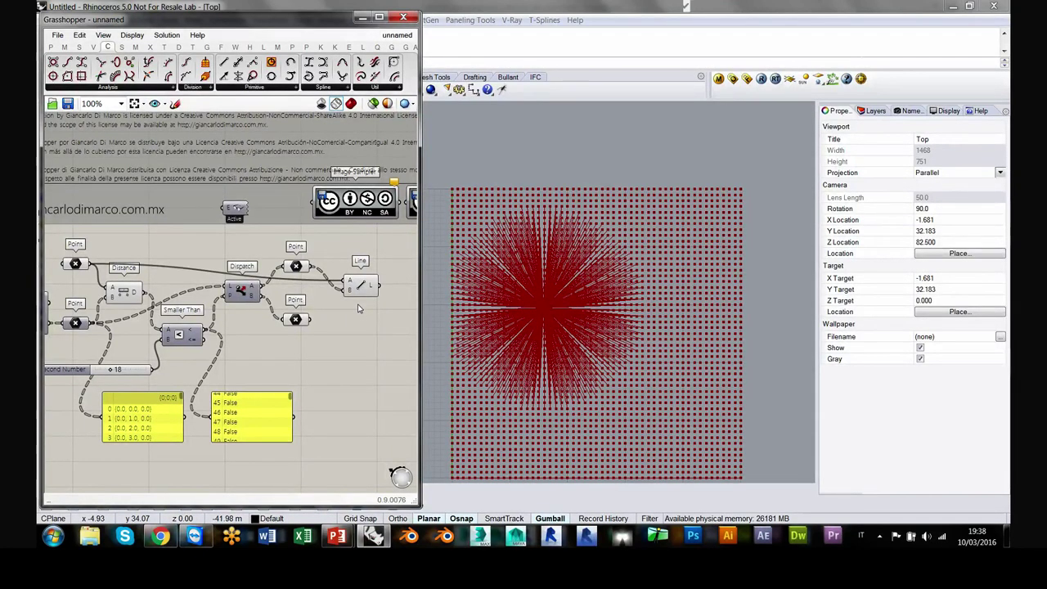
{"action": "left_click", "coordinate": [78, 371]}
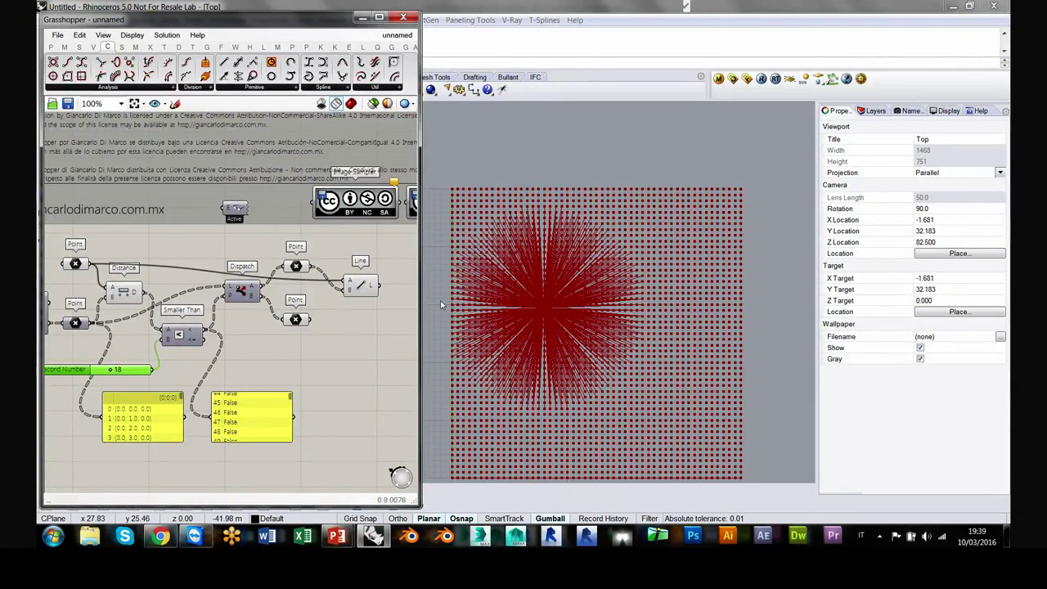
{"action": "left_click_drag", "start_coordinate": [360, 286], "coordinate": [367, 292]}
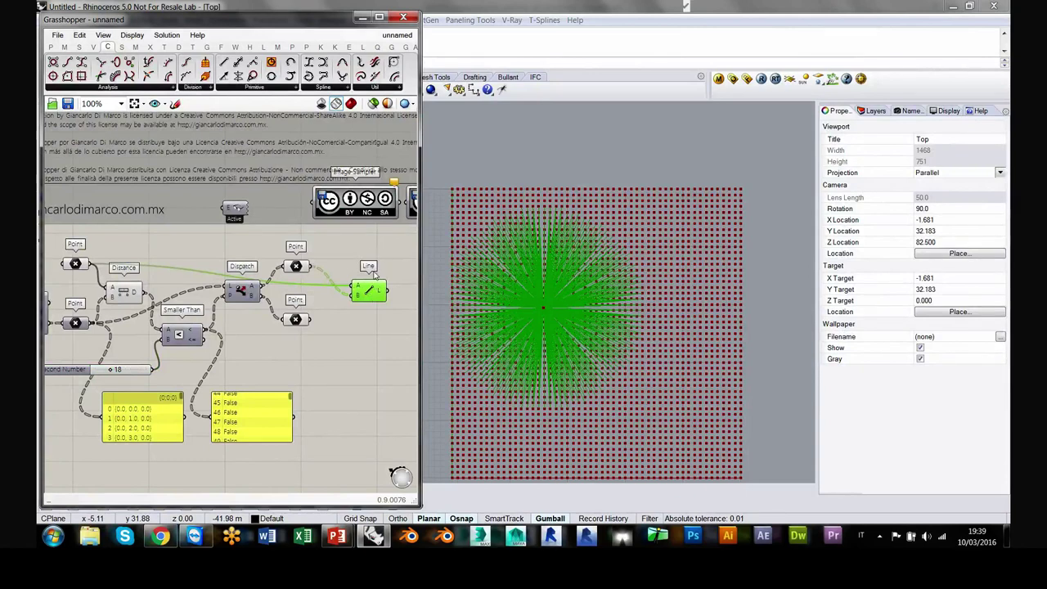
{"action": "left_click_drag", "start_coordinate": [369, 293], "coordinate": [369, 247]}
{"action": "left_click", "coordinate": [370, 278]}
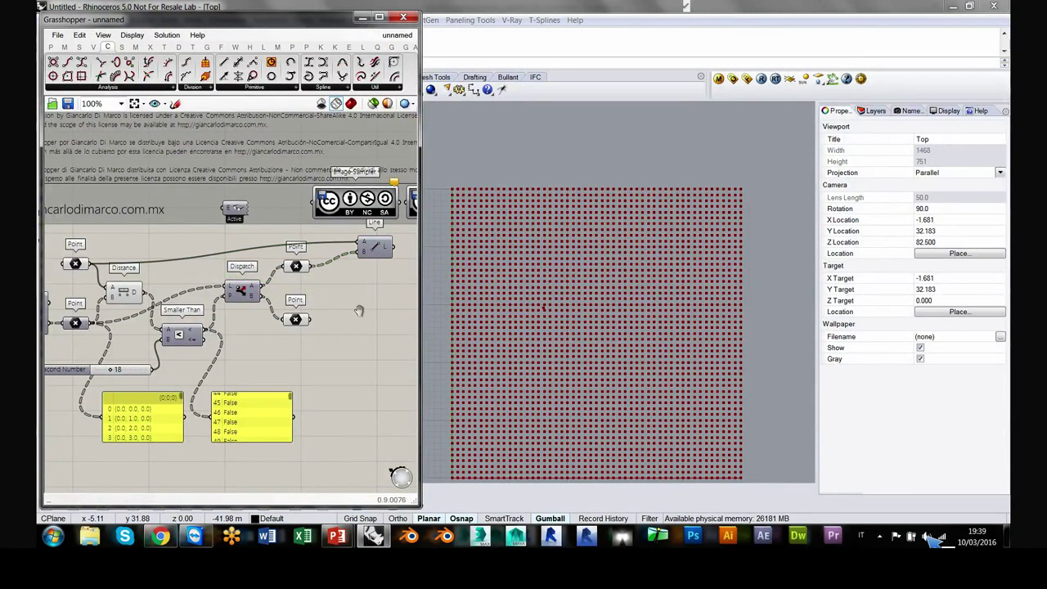
{"action": "right_click_drag", "start_coordinate": [344, 312], "coordinate": [324, 317]}
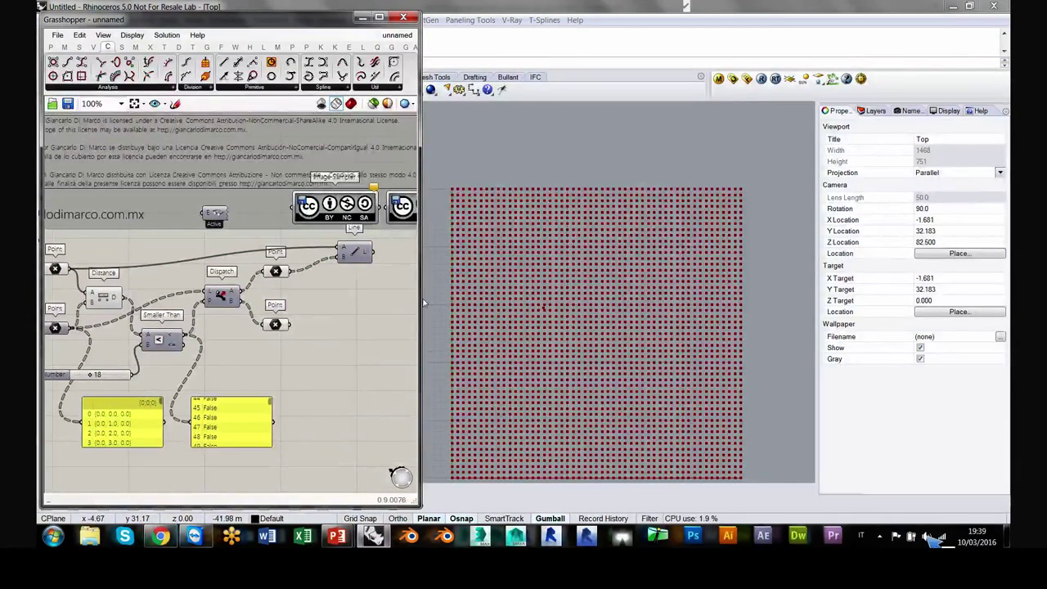
Step: Widen the Grasshopper window, add a Circle component below Line, and feed Dispatch's A-output points into its Plane input
{"action": "left_click_drag", "start_coordinate": [431, 299], "coordinate": [455, 299]}
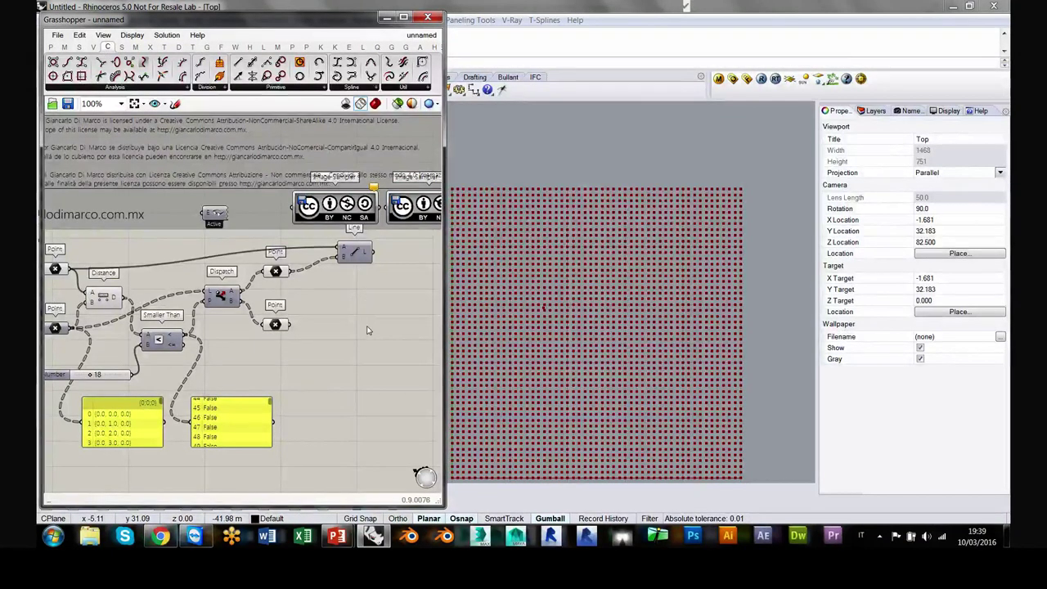
{"action": "left_click", "coordinate": [367, 295]}
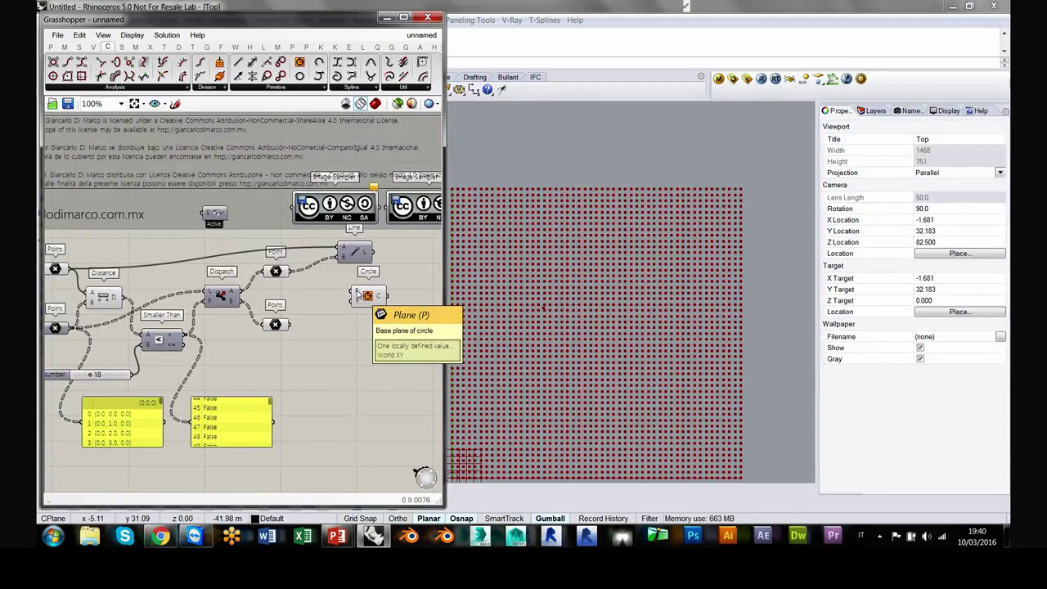
{"action": "mouse_move", "coordinate": [358, 295]}
{"action": "left_mouse_down"}
{"action": "mouse_move", "coordinate": [294, 278]}
{"action": "mouse_move", "coordinate": [352, 293]}
{"action": "left_mouse_up"}
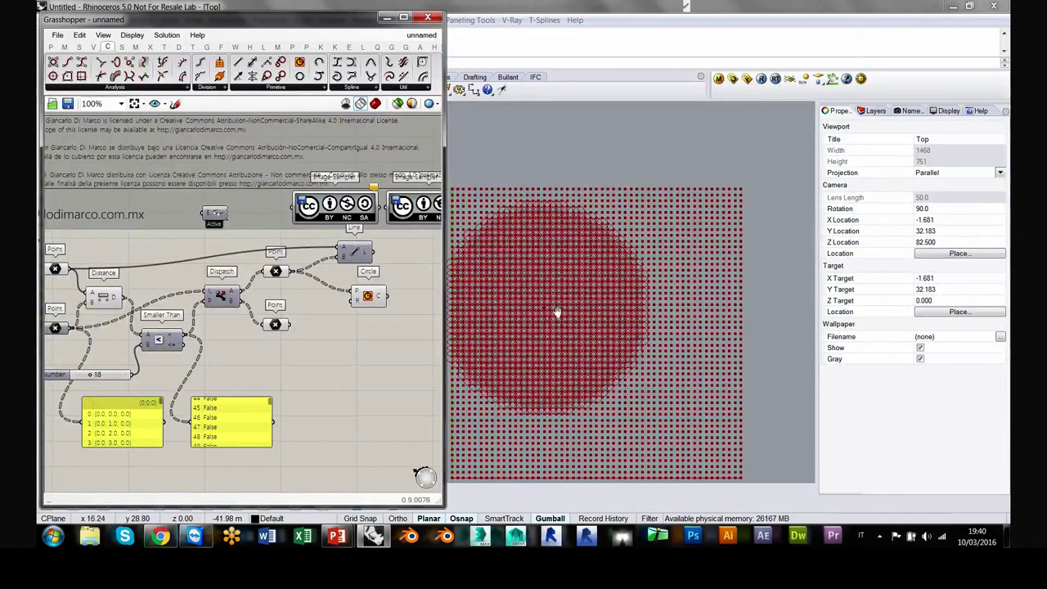
{"action": "scroll", "coordinate": [556, 312], "scroll_direction": "up", "scroll_amount": 3}
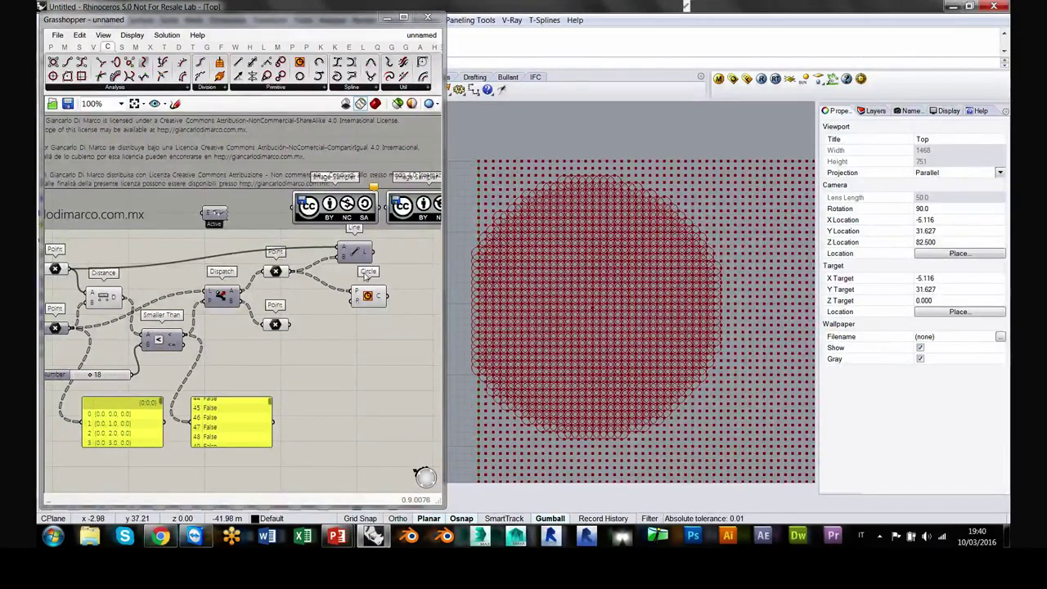
Step: Set the Smaller Than threshold slider to 11 and move the attractor point right and slightly down within the grid
{"action": "right_click_drag", "start_coordinate": [179, 350], "coordinate": [191, 343]}
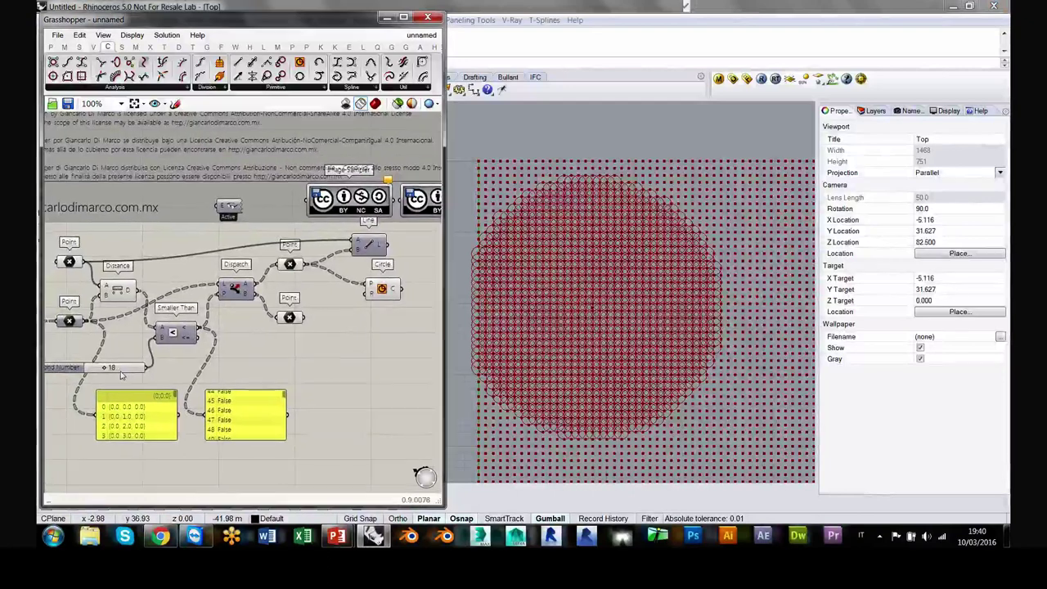
{"action": "left_click_drag", "start_coordinate": [120, 373], "coordinate": [101, 379]}
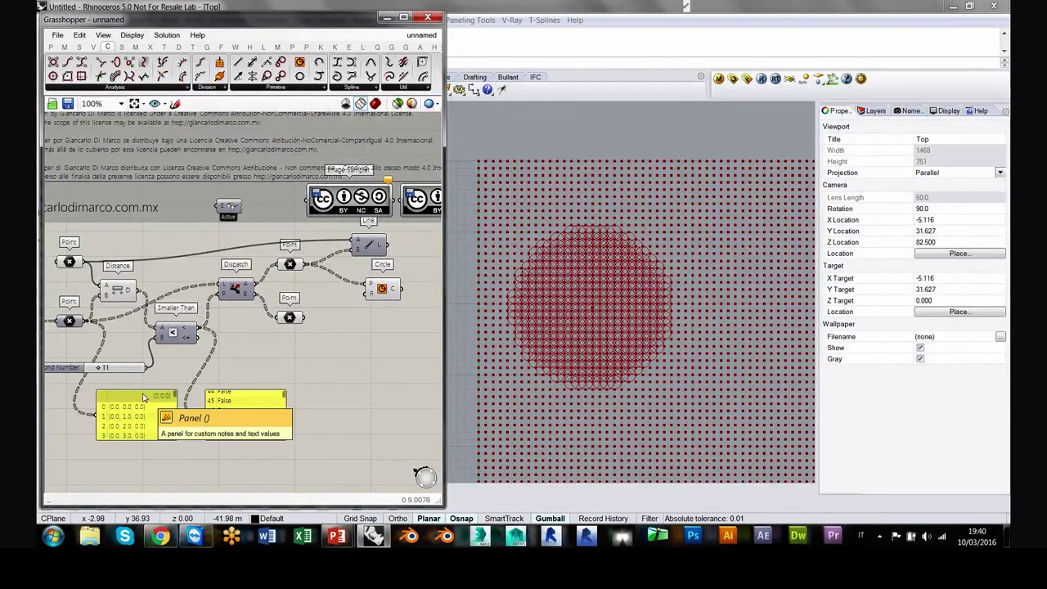
{"action": "left_click", "coordinate": [70, 261]}
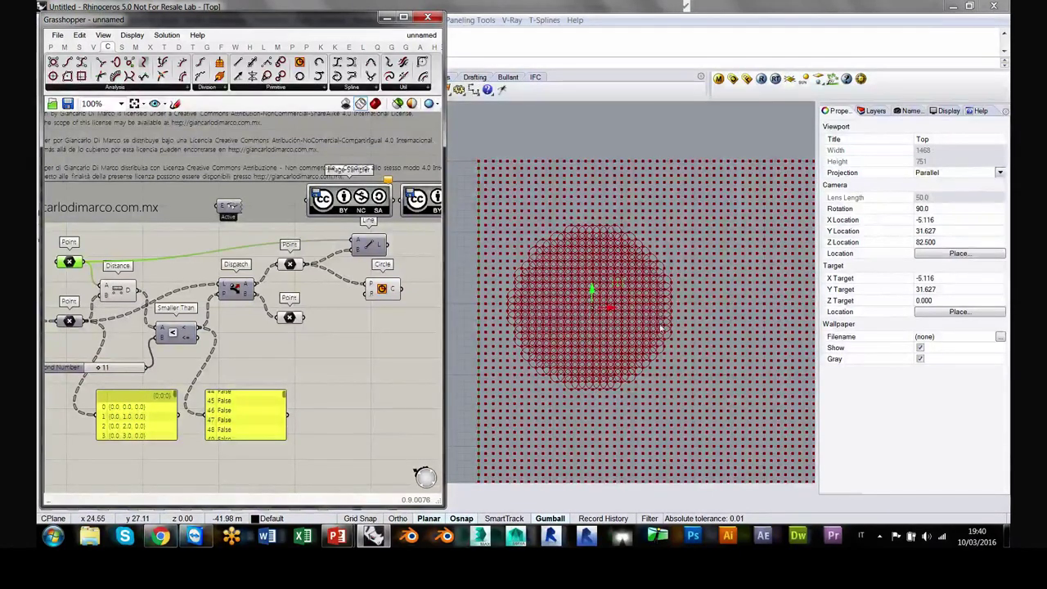
{"action": "left_click_drag", "start_coordinate": [621, 311], "coordinate": [679, 205]}
{"action": "left_click_drag", "start_coordinate": [672, 186], "coordinate": [669, 329]}
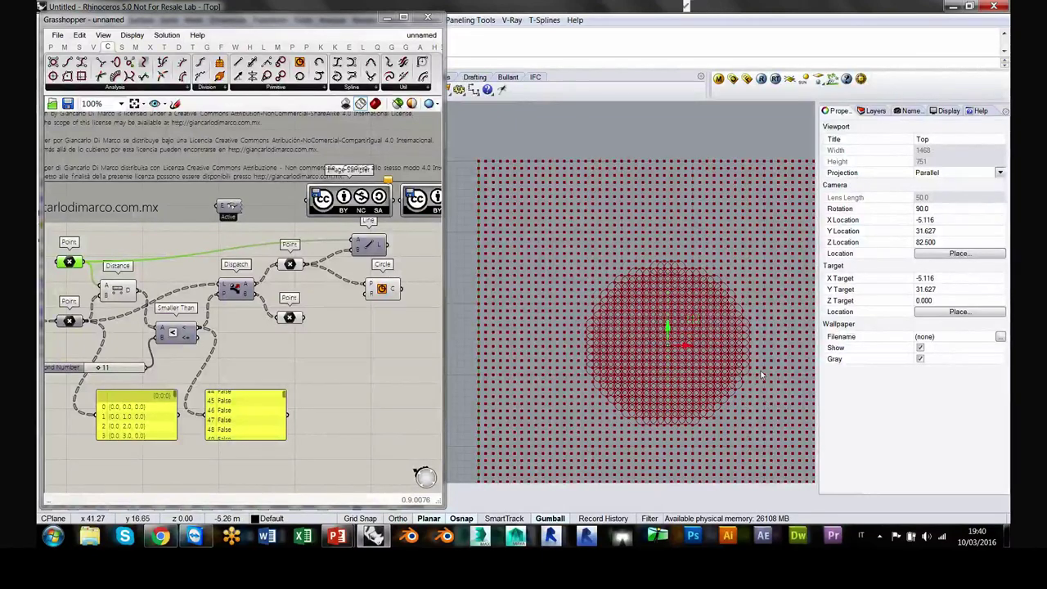
{"action": "right_click_drag", "start_coordinate": [710, 374], "coordinate": [684, 335]}
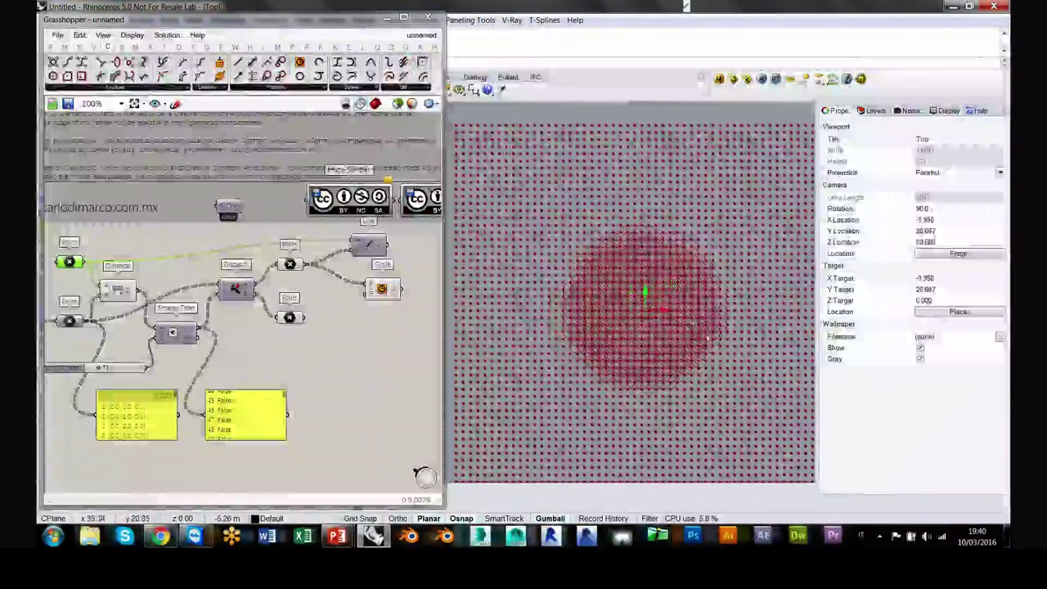
Step: Reposition the Circle component below and to the right of the Line component
{"action": "left_click", "coordinate": [335, 339]}
{"action": "left_click_drag", "start_coordinate": [381, 288], "coordinate": [371, 293]}
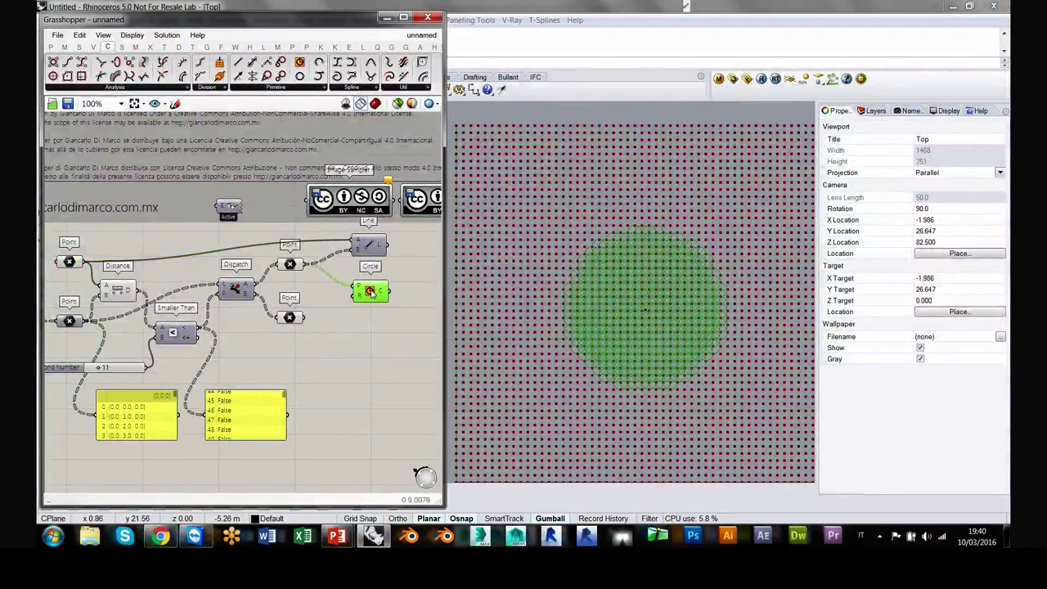
{"action": "left_click", "coordinate": [373, 334]}
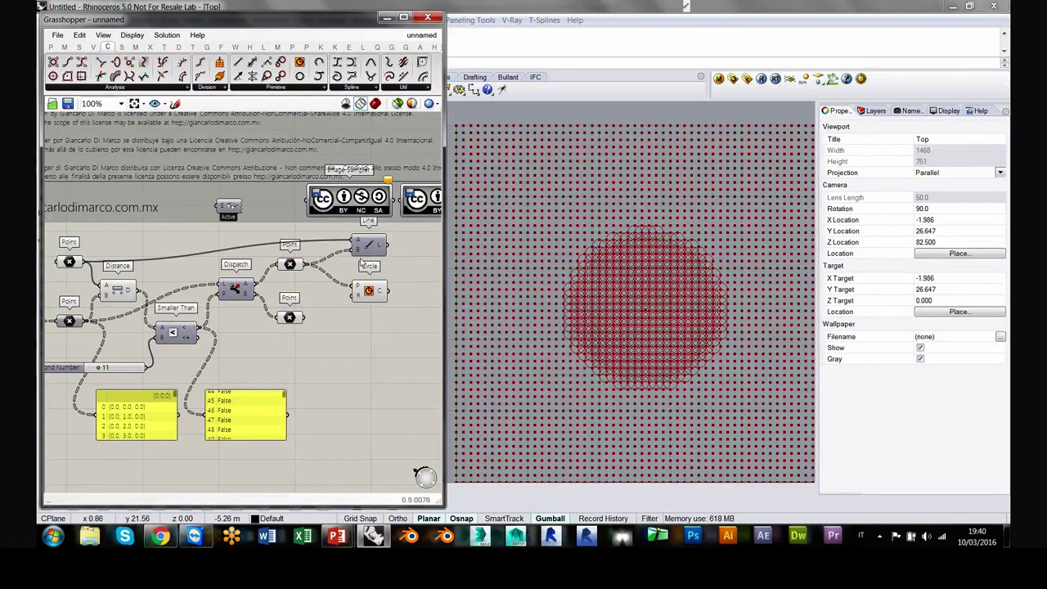
{"action": "left_click_drag", "start_coordinate": [371, 292], "coordinate": [368, 290]}
{"action": "left_click", "coordinate": [402, 279]}
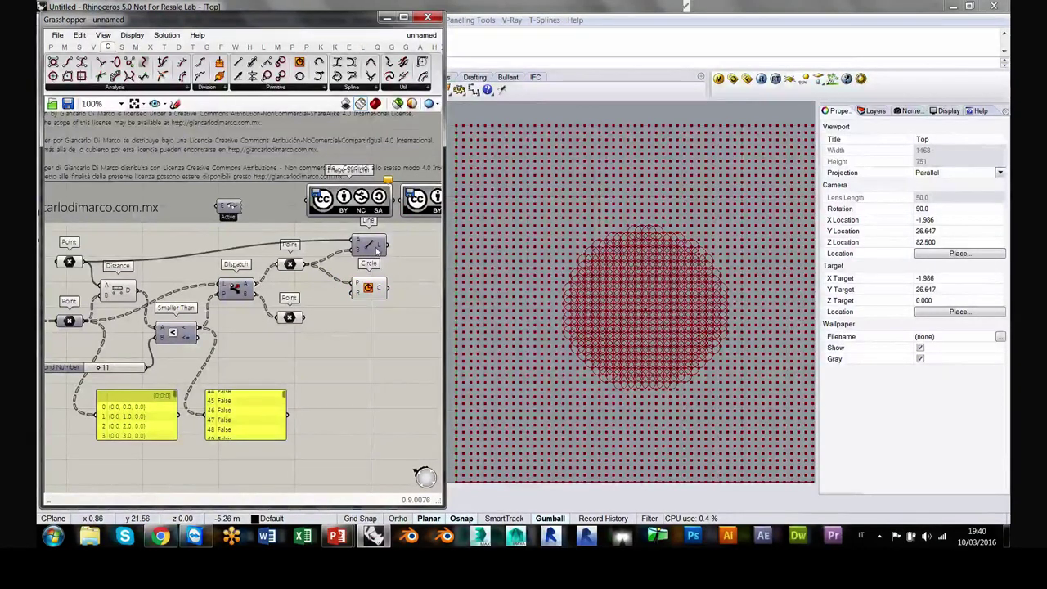
{"action": "left_click", "coordinate": [377, 247]}
{"action": "left_click", "coordinate": [368, 289]}
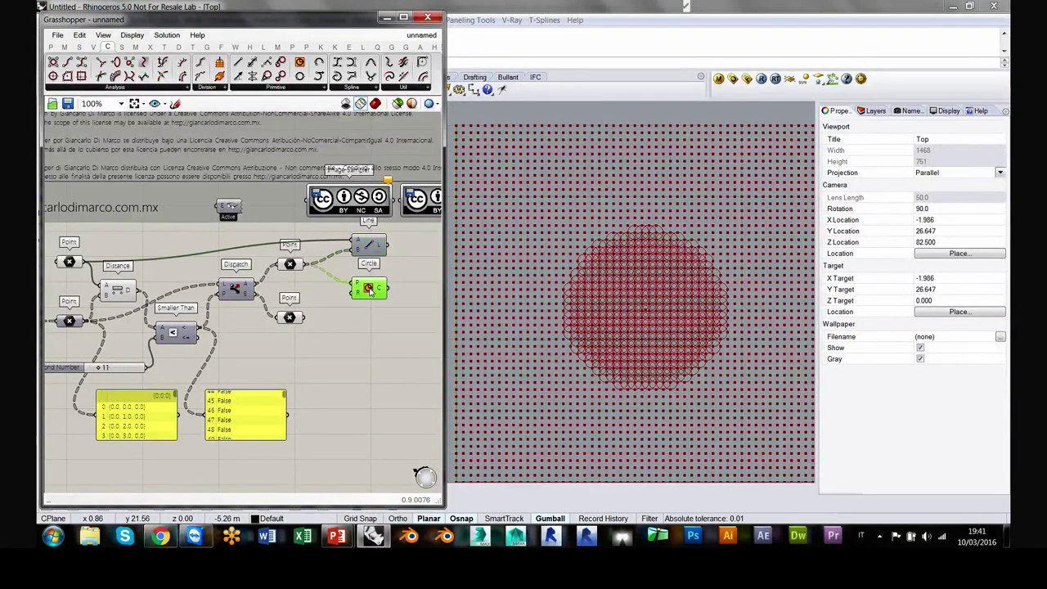
{"action": "left_click", "coordinate": [368, 357]}
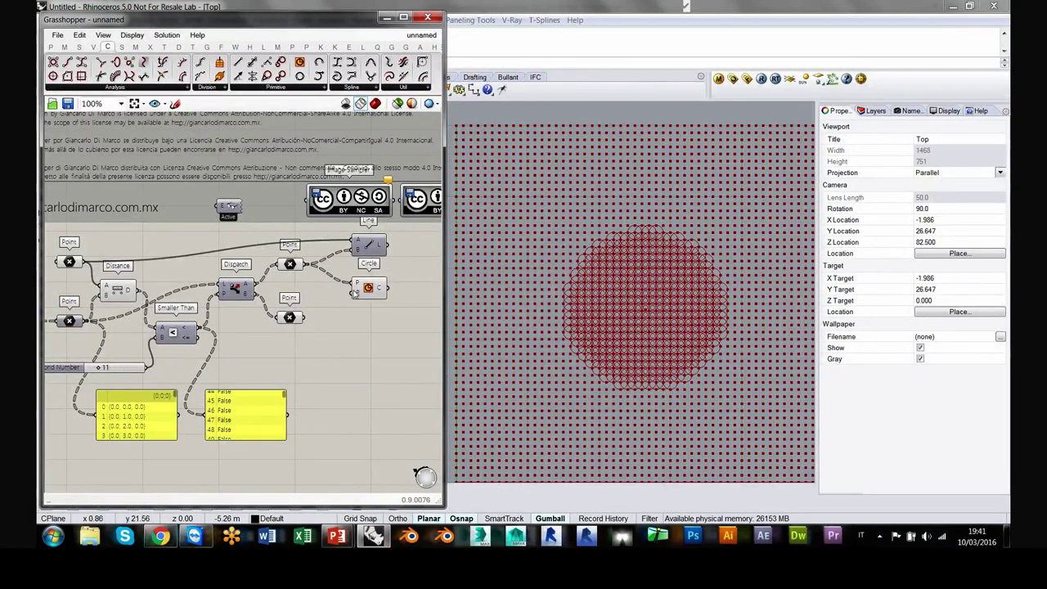
{"action": "left_click_drag", "start_coordinate": [361, 293], "coordinate": [402, 314]}
{"action": "left_click", "coordinate": [284, 348]}
Step: Duplicate the Extent X slider and place the copy below the Point component on Dispatch's B output
{"action": "right_click_drag", "start_coordinate": [147, 354], "coordinate": [240, 331]}
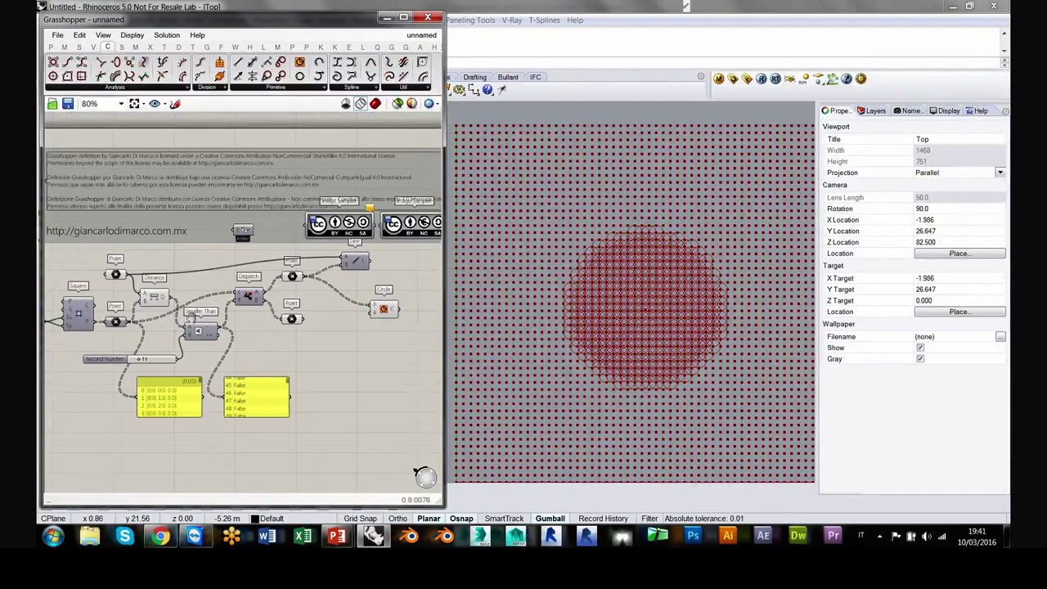
{"action": "scroll", "coordinate": [191, 318], "scroll_direction": "down", "scroll_amount": 2}
{"action": "scroll", "coordinate": [131, 304], "scroll_direction": "up", "scroll_amount": 4}
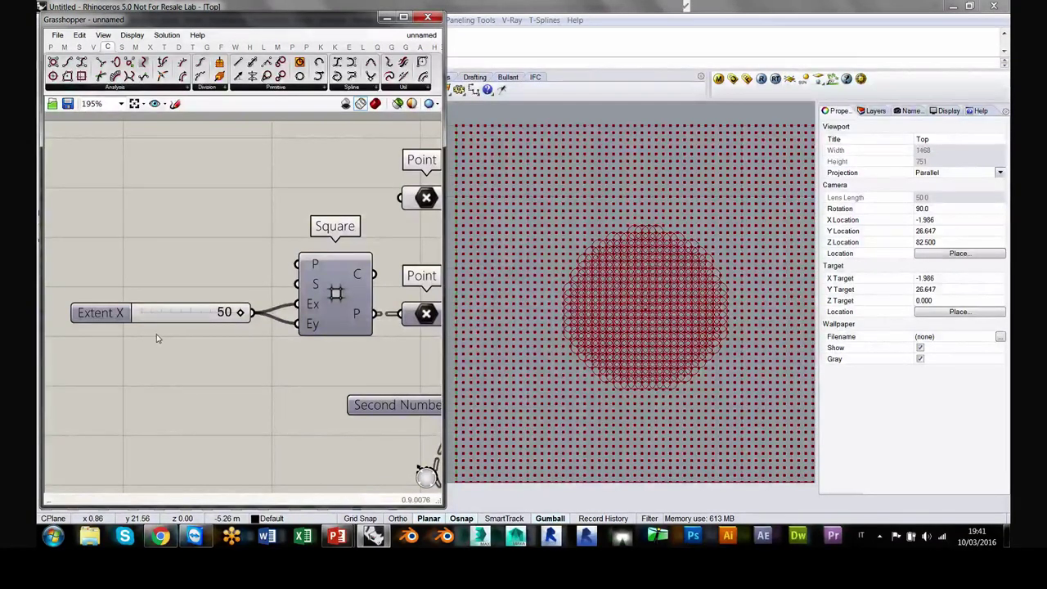
{"action": "key", "text": "ctrl+v"}
{"action": "left_click_drag", "start_coordinate": [159, 319], "coordinate": [221, 358]}
{"action": "scroll", "coordinate": [245, 327], "scroll_direction": "down", "scroll_amount": 4}
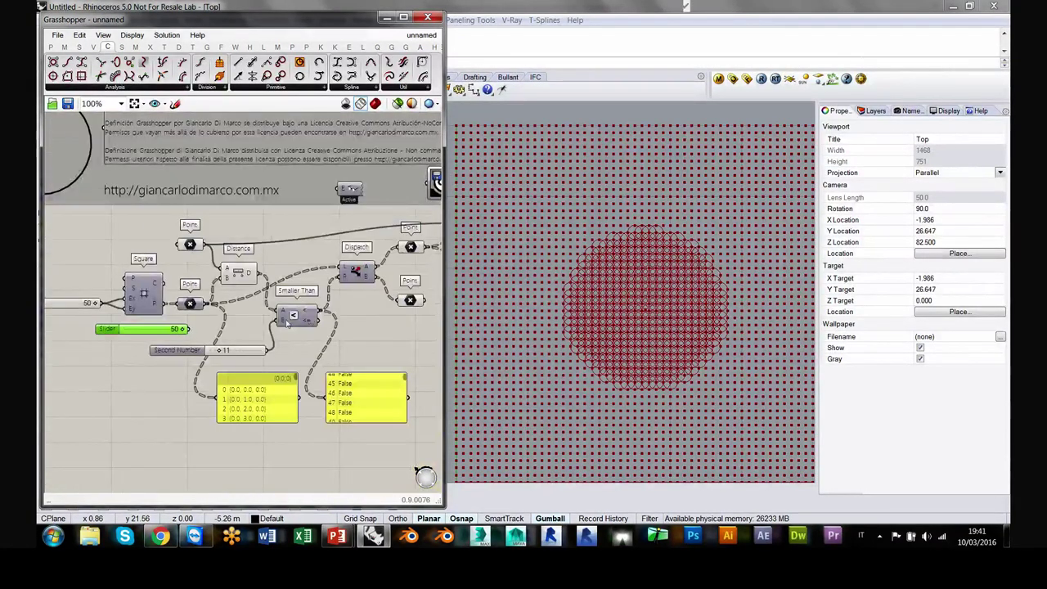
{"action": "scroll", "coordinate": [164, 327], "scroll_direction": "up", "scroll_amount": 1}
{"action": "left_click_drag", "start_coordinate": [148, 328], "coordinate": [270, 326]}
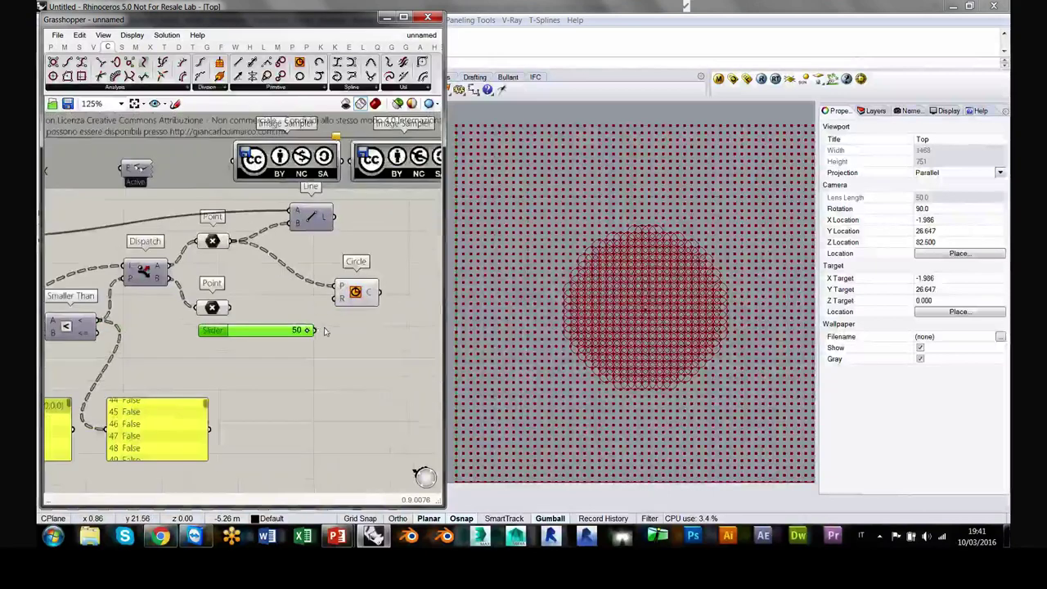
Step: Nudge the Circle component into place and connect the copied slider, at 50, to its Radius input
{"action": "scroll", "coordinate": [324, 331], "scroll_direction": "up", "scroll_amount": 1}
{"action": "left_click_drag", "start_coordinate": [363, 292], "coordinate": [372, 298]}
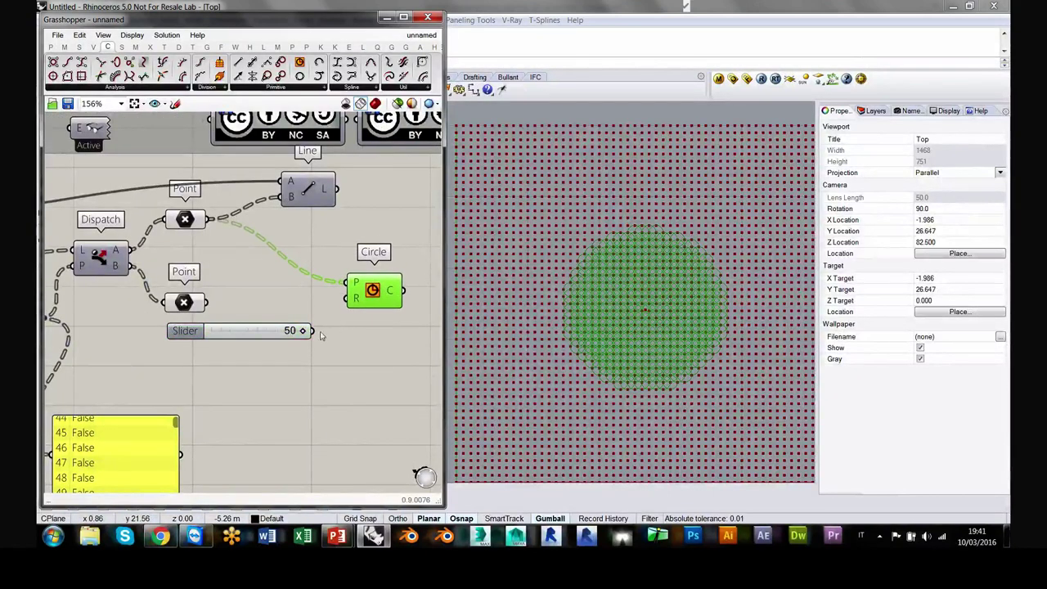
{"action": "left_click_drag", "start_coordinate": [313, 330], "coordinate": [347, 296]}
{"action": "scroll", "coordinate": [589, 286], "scroll_direction": "down", "scroll_amount": 3}
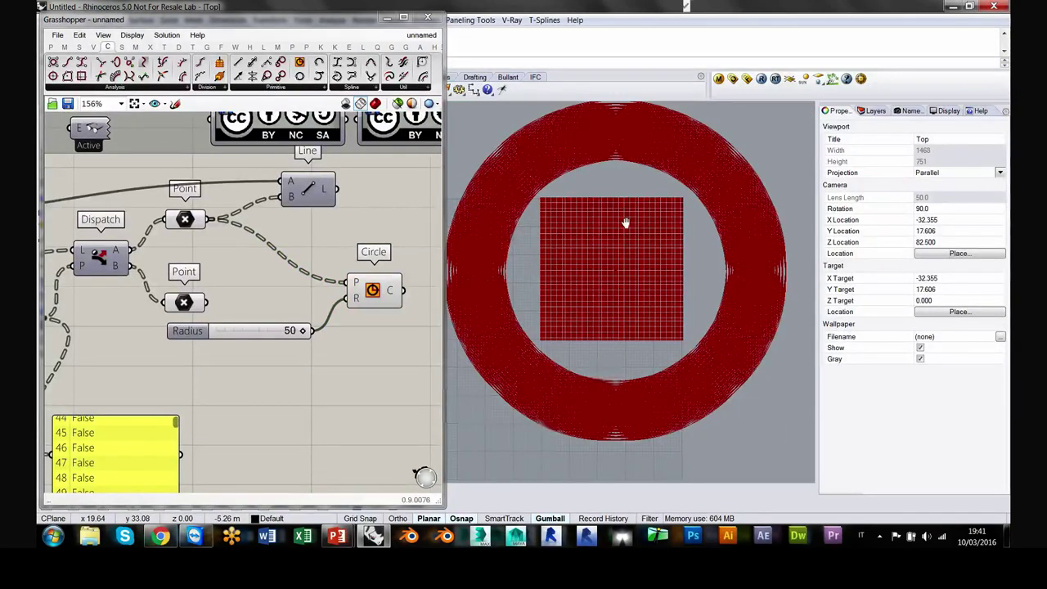
Step: Try radius values of 3, 13 and 4 on the Radius slider feeding the Circle component
{"action": "scroll", "coordinate": [627, 224], "scroll_direction": "up", "scroll_amount": 1}
{"action": "left_click_drag", "start_coordinate": [286, 331], "coordinate": [221, 340]}
{"action": "scroll", "coordinate": [606, 305], "scroll_direction": "up", "scroll_amount": 3}
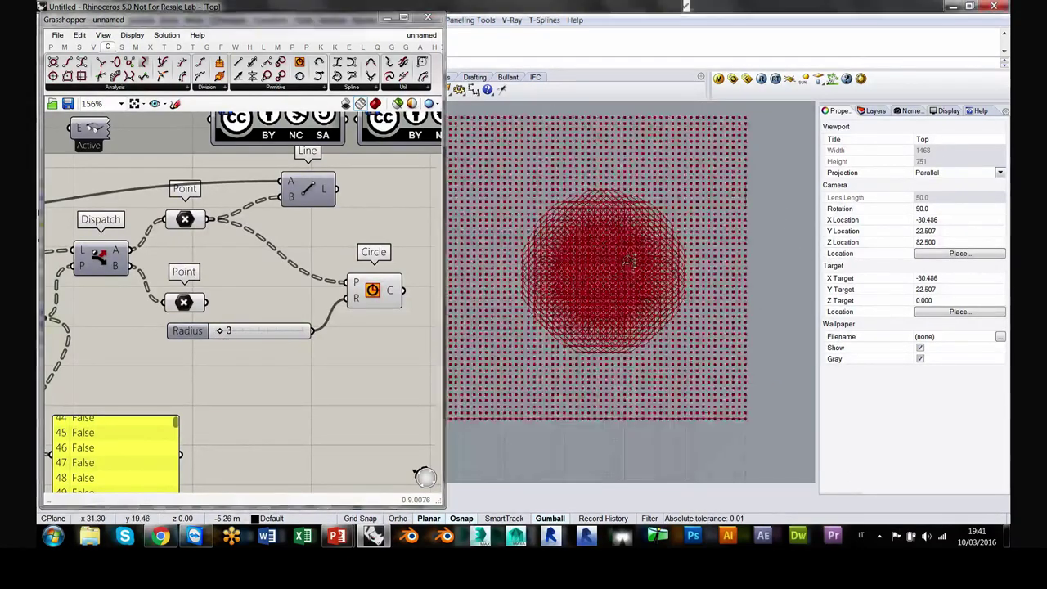
{"action": "left_click_drag", "start_coordinate": [223, 330], "coordinate": [237, 332]}
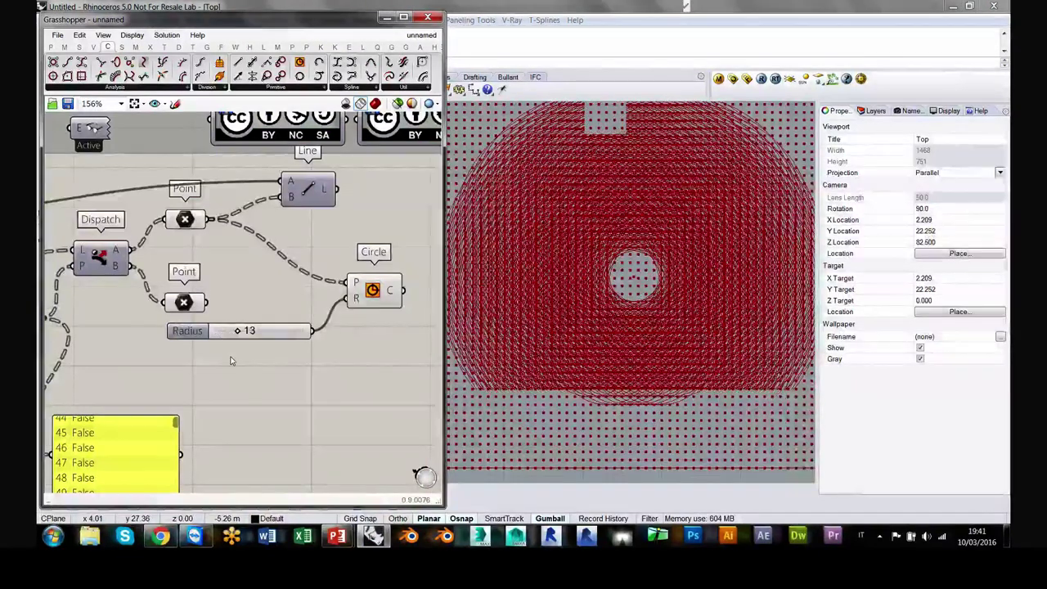
{"action": "left_click_drag", "start_coordinate": [269, 332], "coordinate": [236, 339]}
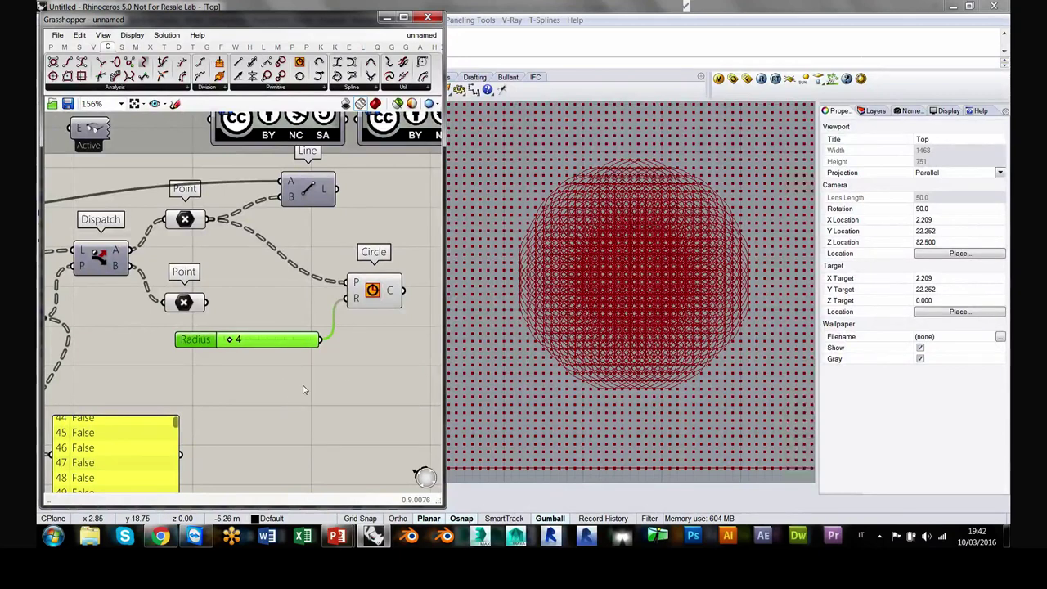
Step: Delete the Radius slider connected to the Circle component's R input
{"action": "right_click_drag", "start_coordinate": [327, 389], "coordinate": [315, 389]}
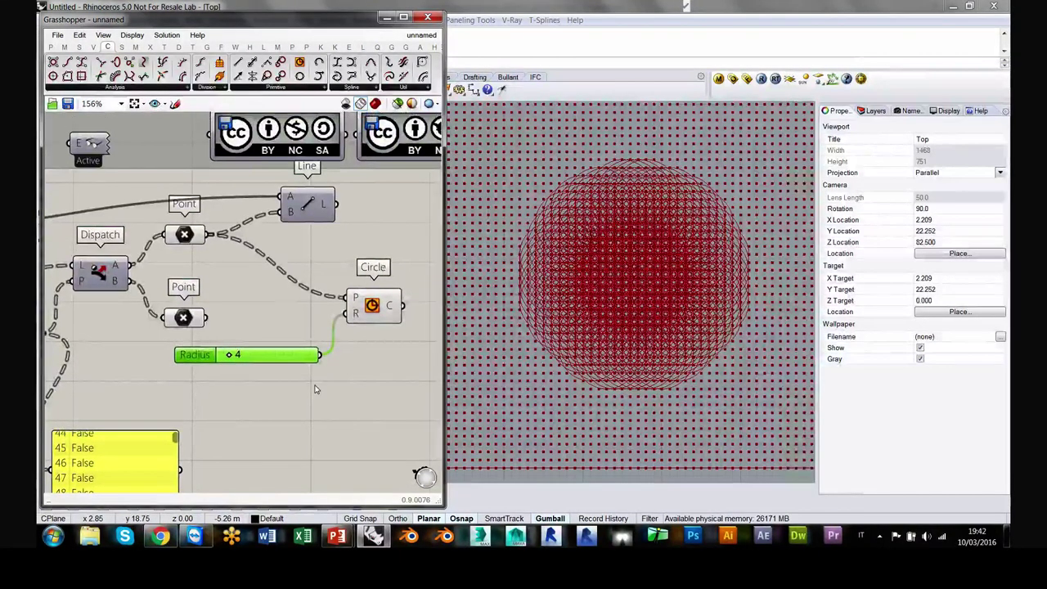
{"action": "key", "text": "Delete"}
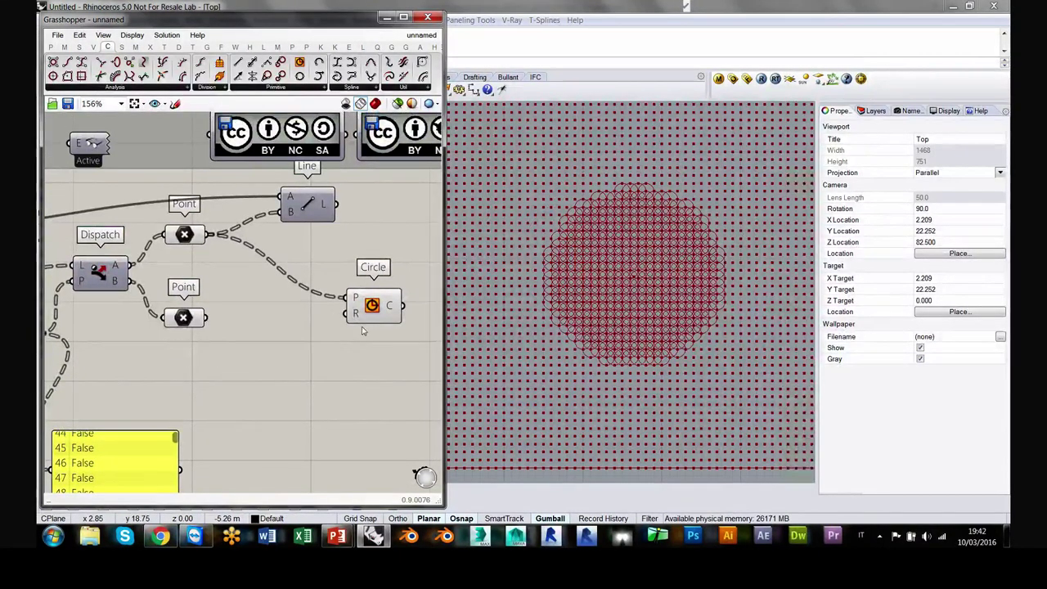
{"action": "left_click_drag", "start_coordinate": [363, 327], "coordinate": [378, 299]}
{"action": "left_click", "coordinate": [371, 358]}
{"action": "scroll", "coordinate": [344, 324], "scroll_direction": "down", "scroll_amount": 2}
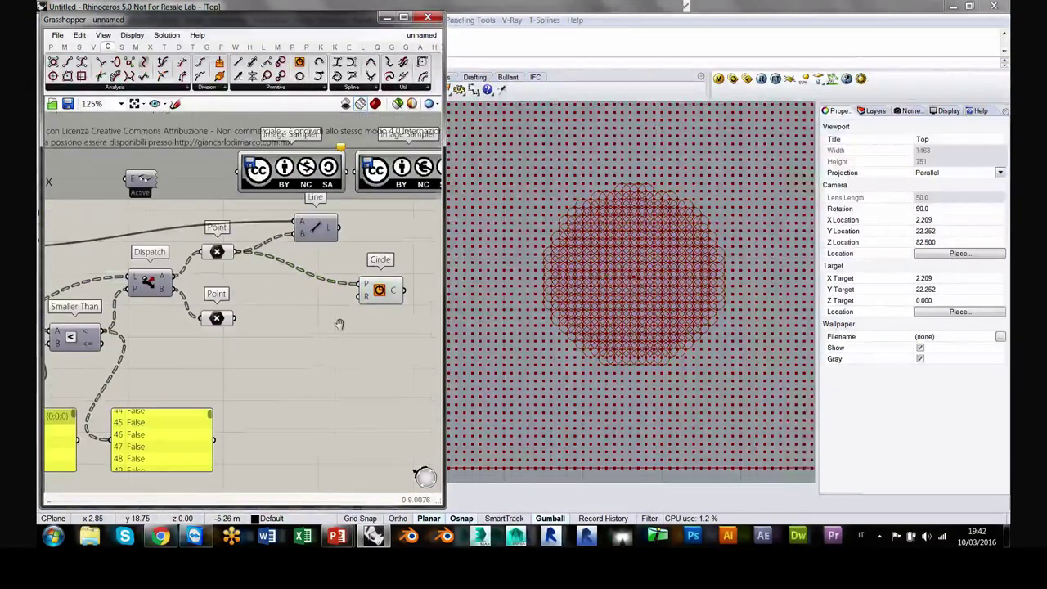
Step: Move the Circle component slightly up, closer to the Line component
{"action": "right_click_drag", "start_coordinate": [339, 324], "coordinate": [356, 321]}
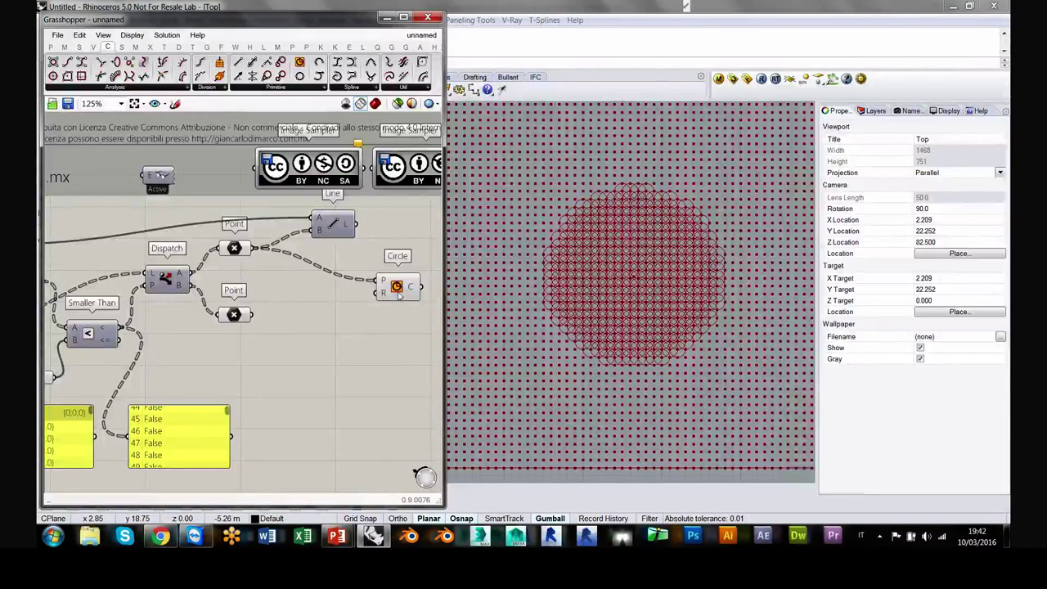
{"action": "right_click_drag", "start_coordinate": [123, 286], "coordinate": [203, 273]}
{"action": "left_click", "coordinate": [99, 268]}
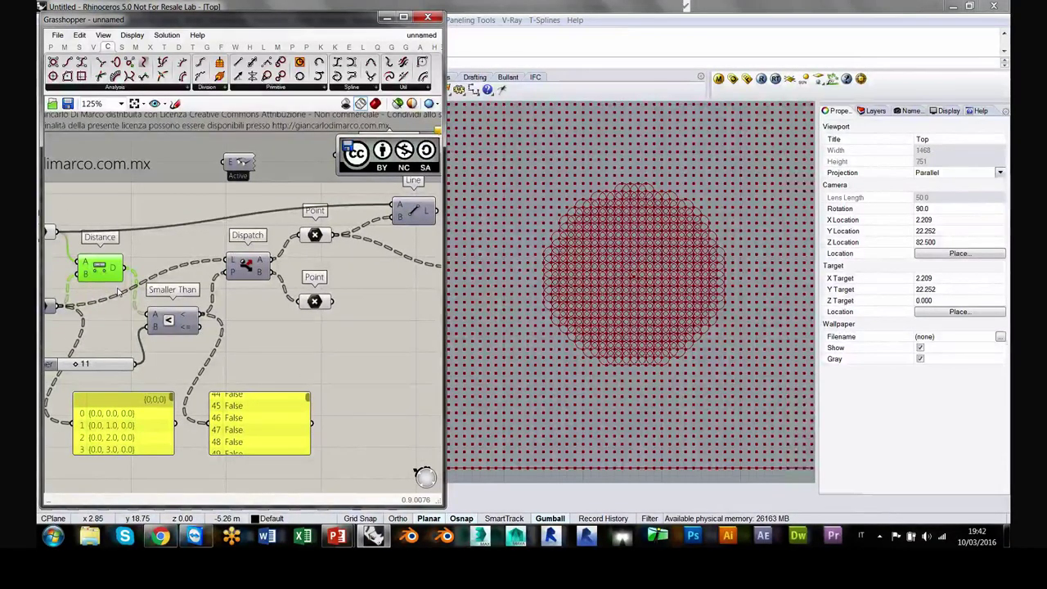
{"action": "right_click_drag", "start_coordinate": [162, 301], "coordinate": [125, 307]}
{"action": "scroll", "coordinate": [288, 325], "scroll_direction": "down", "scroll_amount": 2}
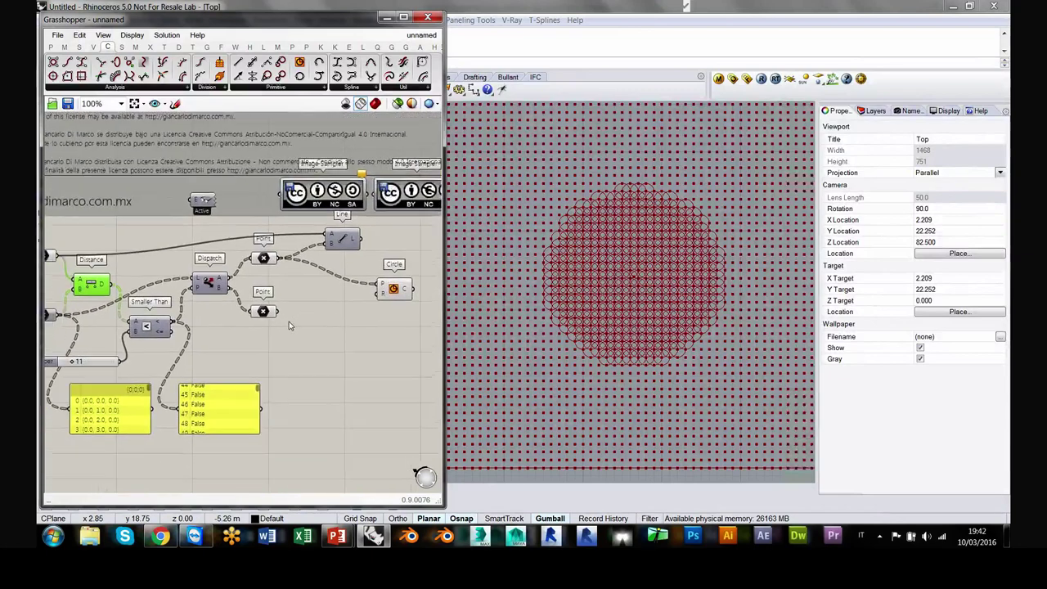
{"action": "left_click", "coordinate": [274, 337]}
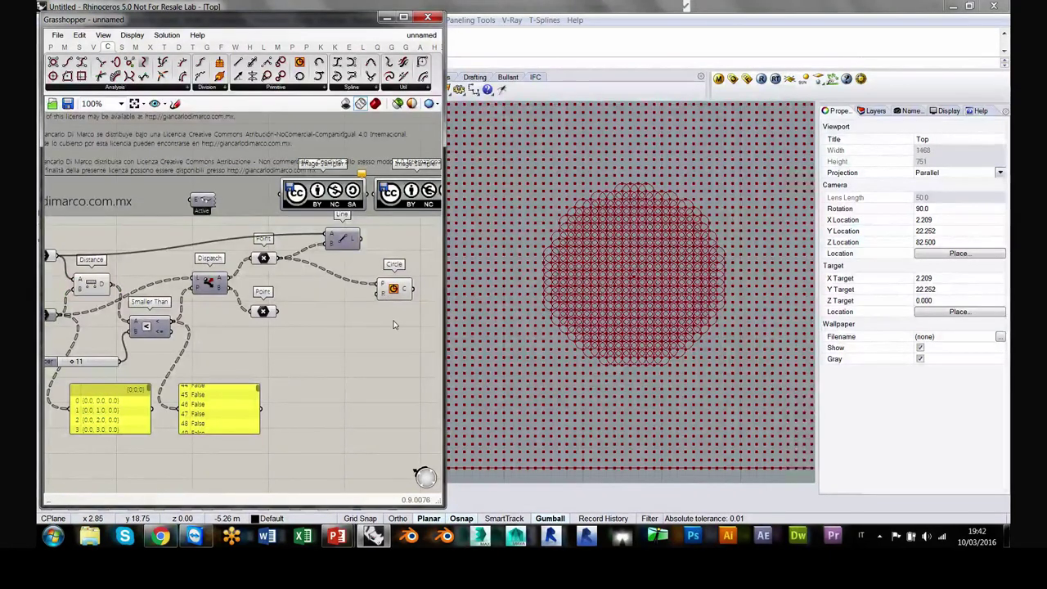
{"action": "left_click_drag", "start_coordinate": [394, 289], "coordinate": [397, 275]}
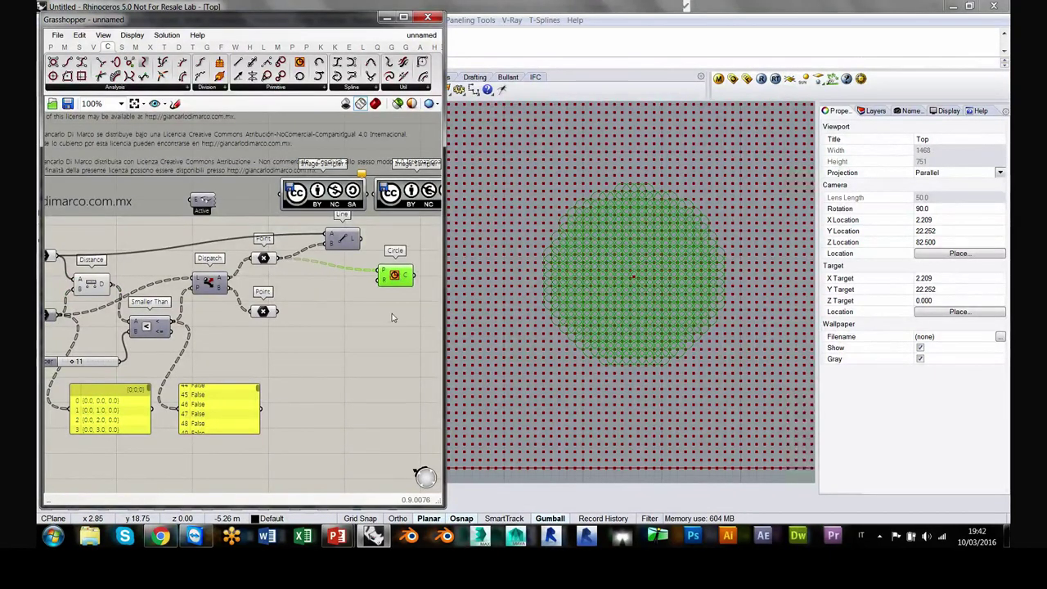
{"action": "left_click", "coordinate": [392, 316]}
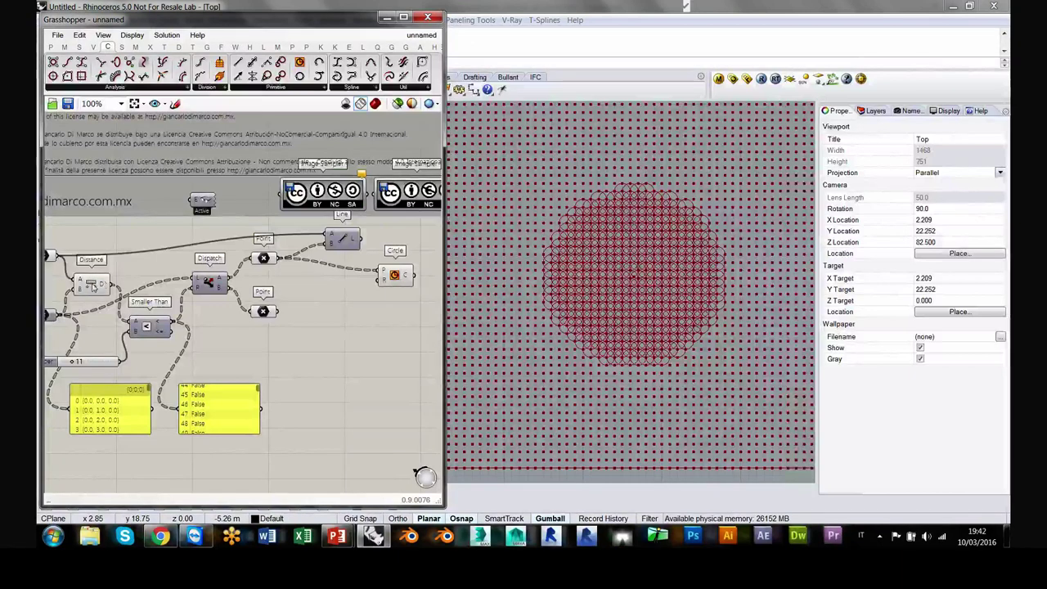
Step: Connect the Distance component's D output to the Circle component's R input
{"action": "right_click_drag", "start_coordinate": [98, 282], "coordinate": [124, 283]}
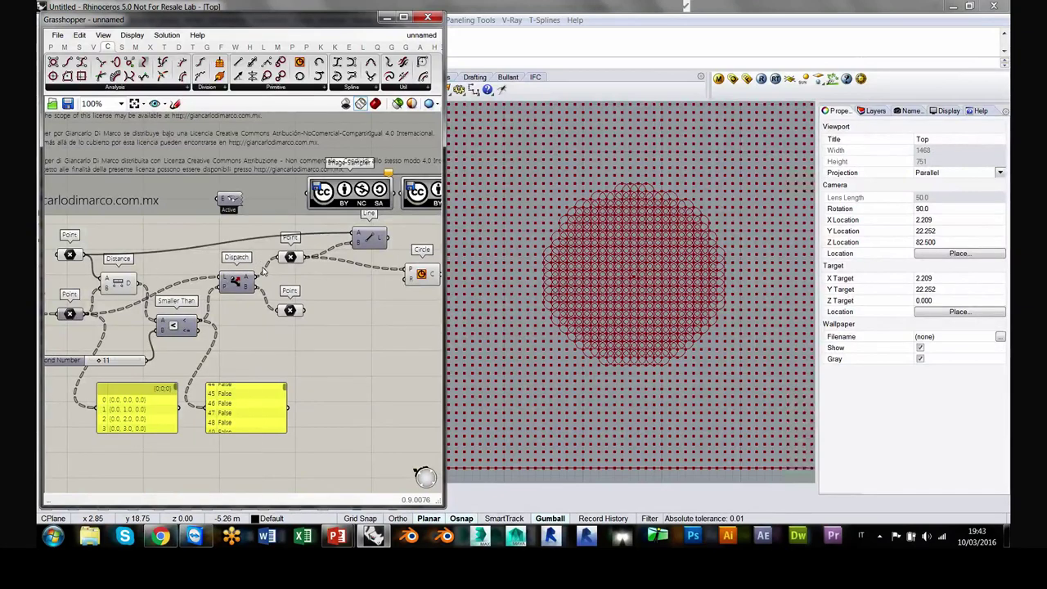
{"action": "left_click", "coordinate": [290, 259]}
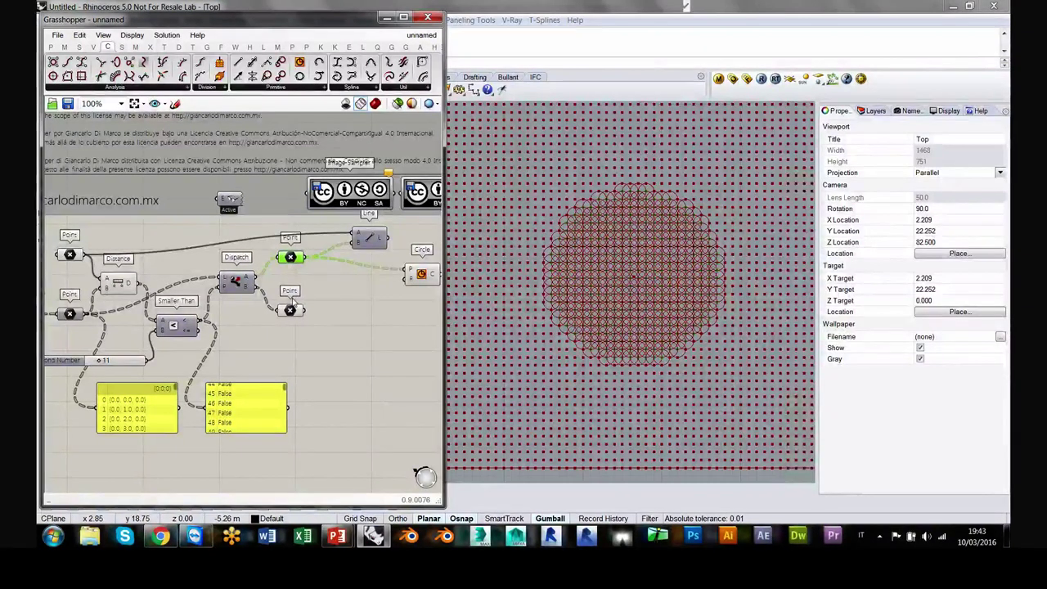
{"action": "right_click_drag", "start_coordinate": [335, 296], "coordinate": [324, 295]}
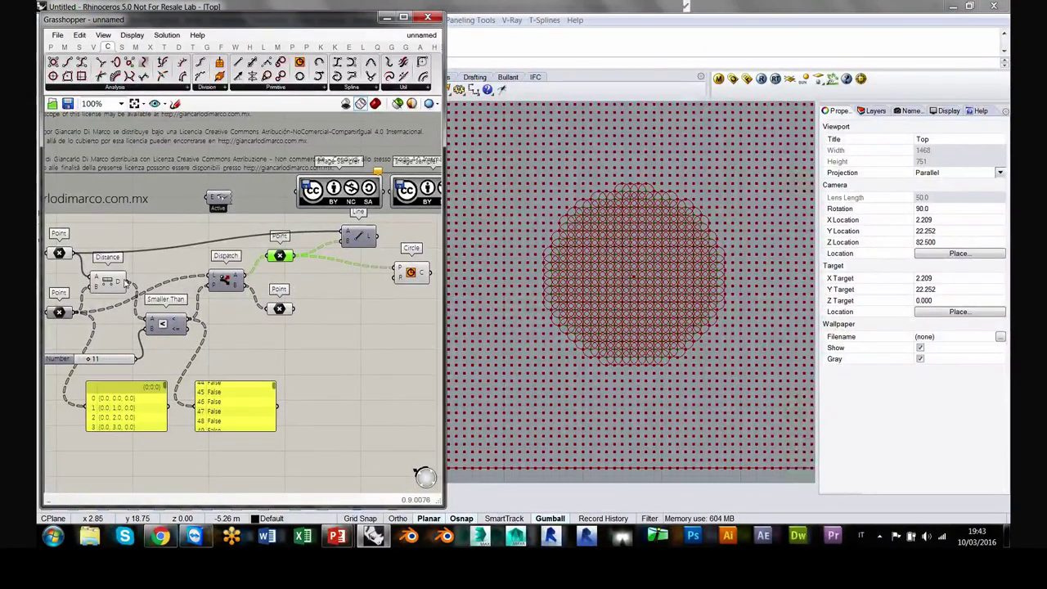
{"action": "left_click_drag", "start_coordinate": [126, 281], "coordinate": [399, 276]}
{"action": "left_click", "coordinate": [377, 335]}
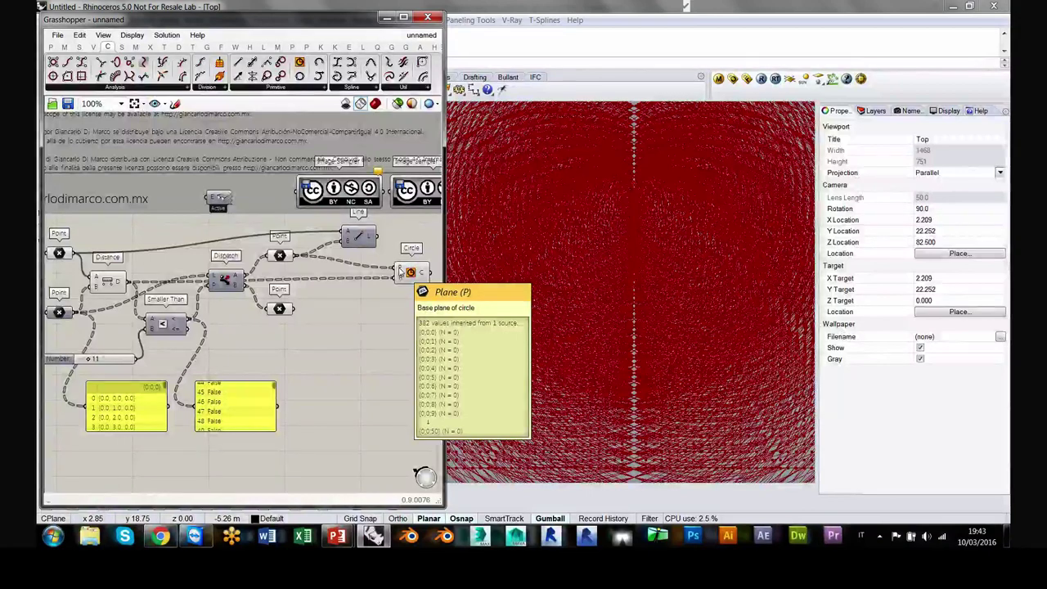
Step: Compare the data in the Circle's plane and radius inputs with the Distance output and the near points, and examine the circles in the Top viewport
{"action": "scroll", "coordinate": [409, 274], "scroll_direction": "up", "scroll_amount": 5}
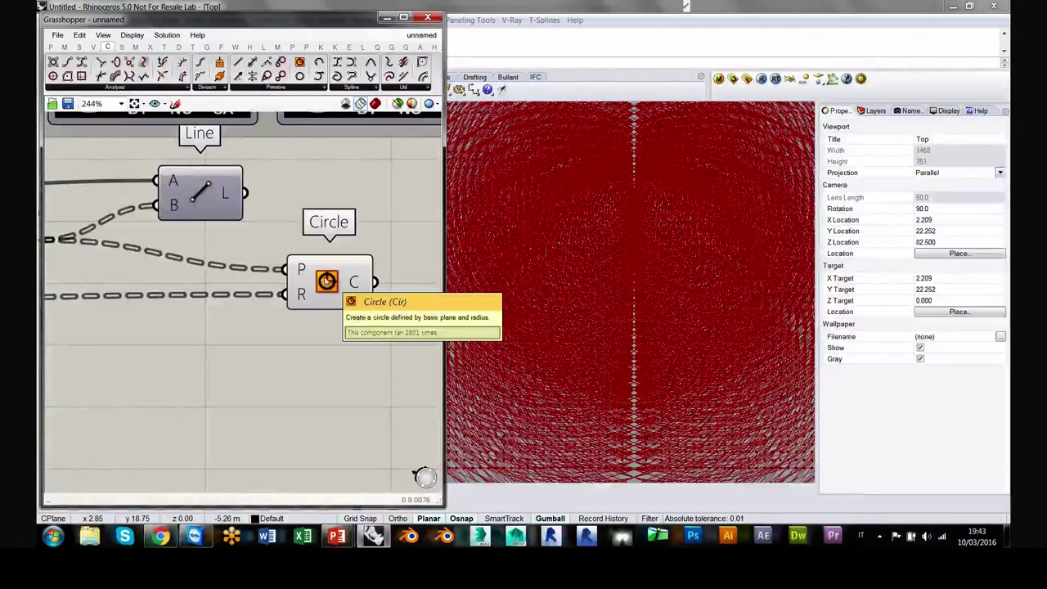
{"action": "mouse_move", "coordinate": [301, 270]}
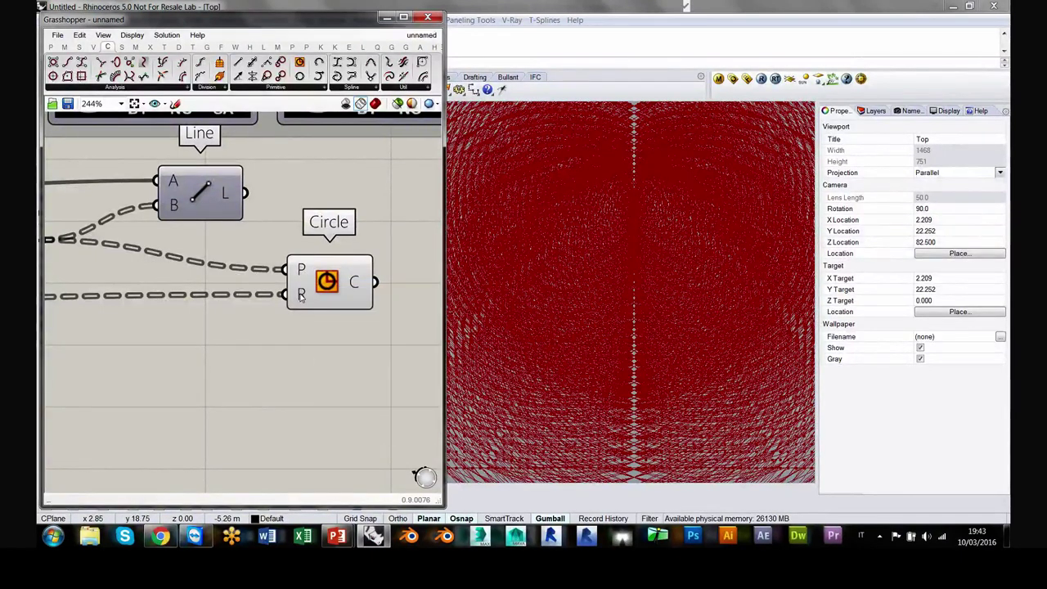
{"action": "mouse_move", "coordinate": [301, 297]}
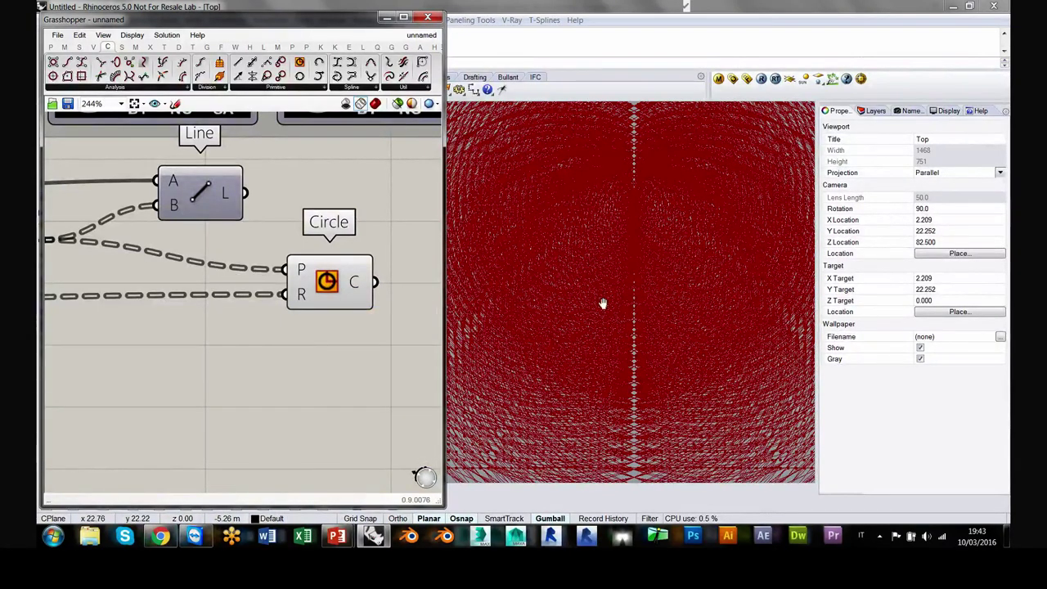
{"action": "scroll", "coordinate": [602, 305], "scroll_direction": "down", "scroll_amount": 4}
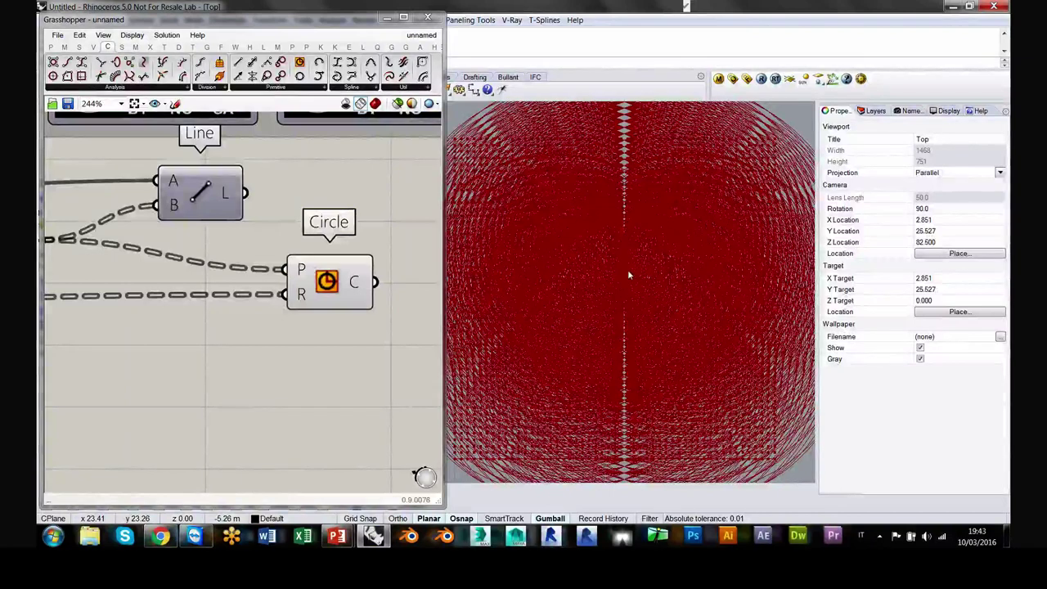
{"action": "scroll", "coordinate": [627, 270], "scroll_direction": "down", "scroll_amount": 2}
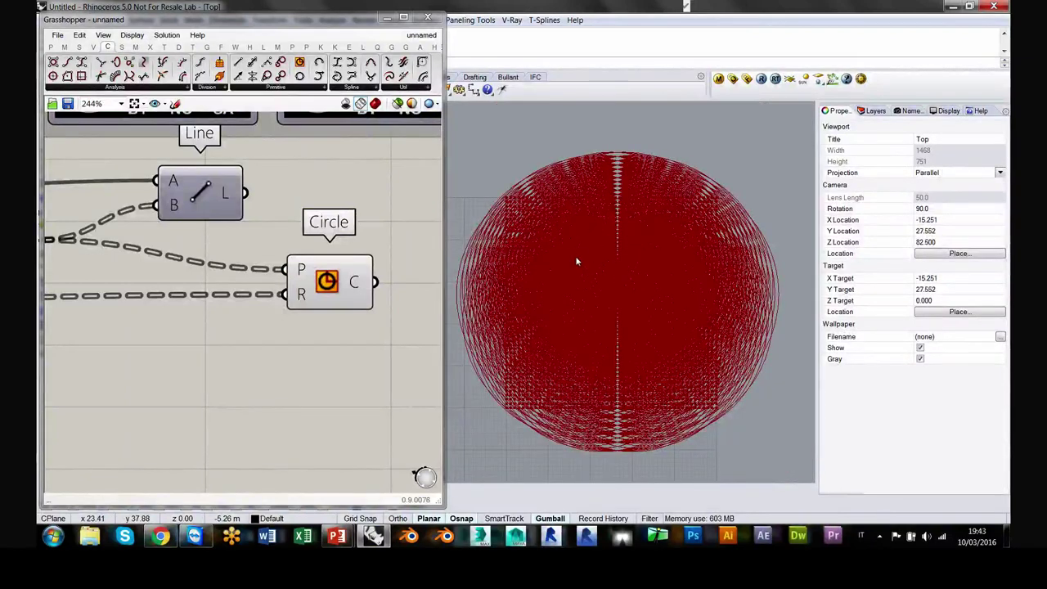
{"action": "scroll", "coordinate": [301, 301], "scroll_direction": "down", "scroll_amount": 5}
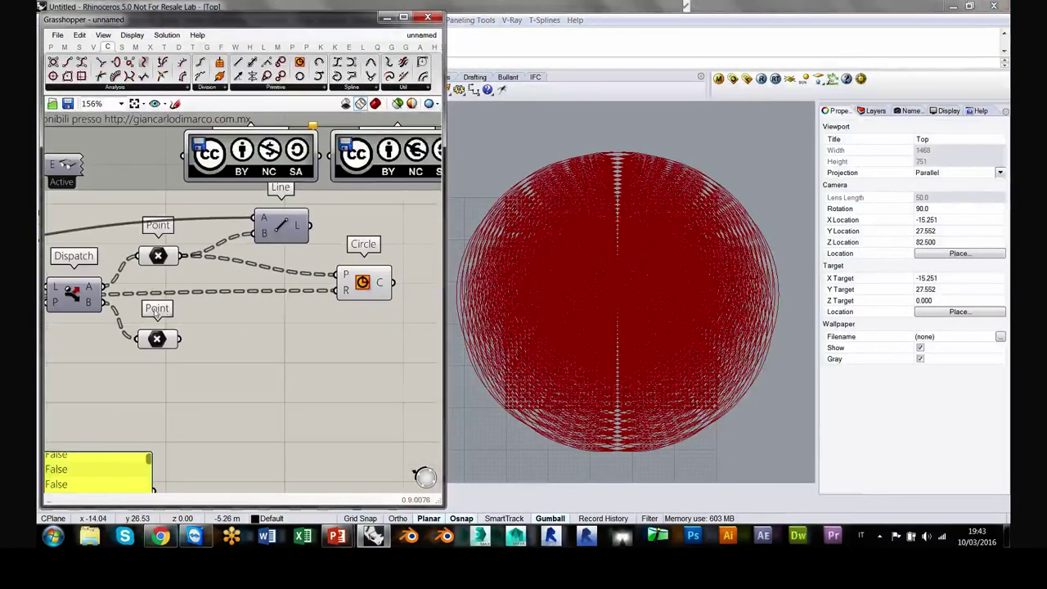
{"action": "scroll", "coordinate": [144, 307], "scroll_direction": "up", "scroll_amount": 2}
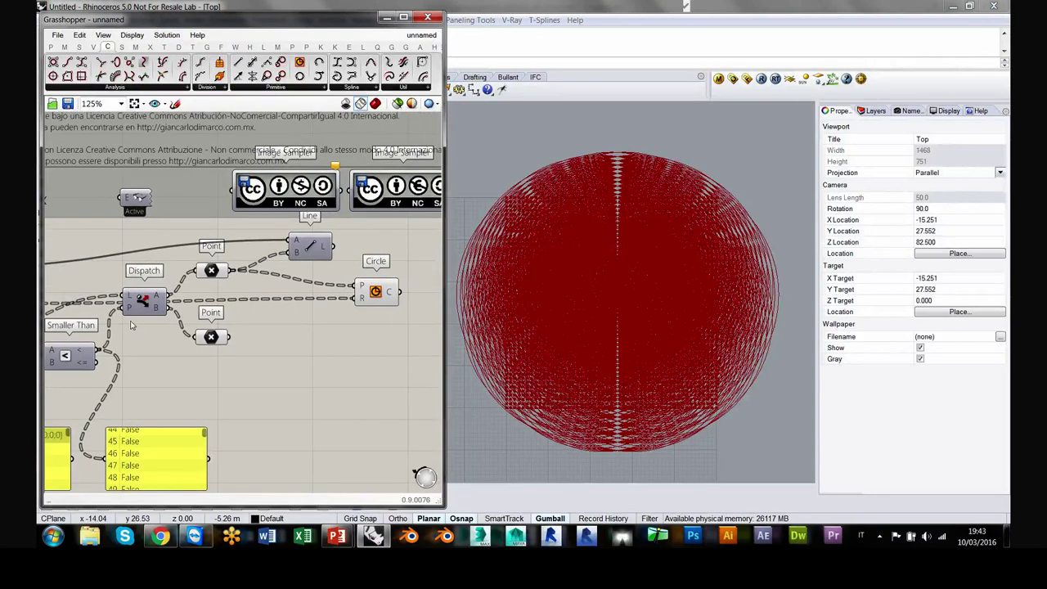
{"action": "right_click_drag", "start_coordinate": [180, 319], "coordinate": [244, 317]}
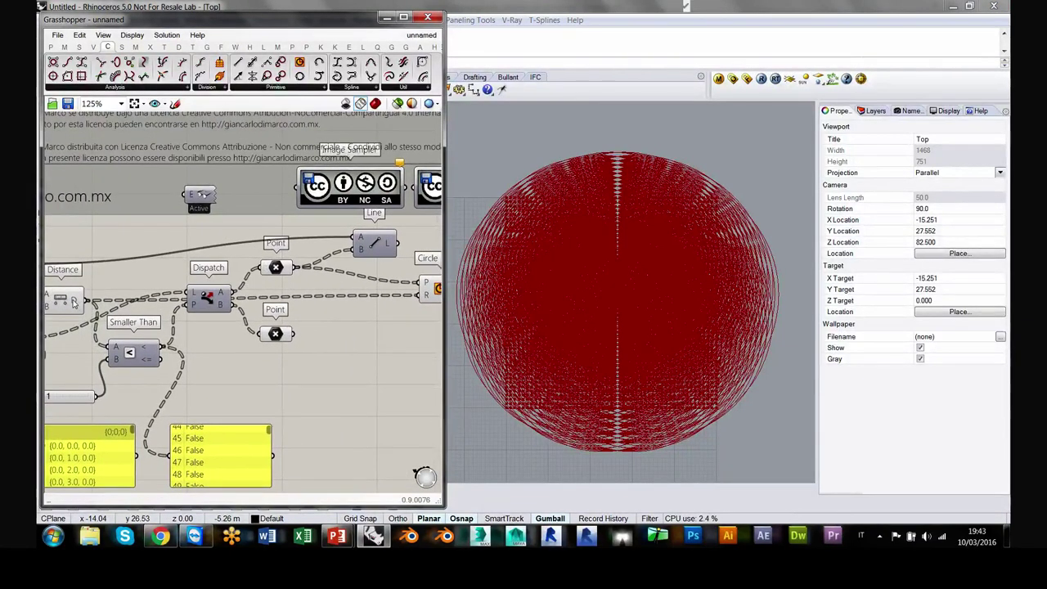
{"action": "mouse_move", "coordinate": [74, 301]}
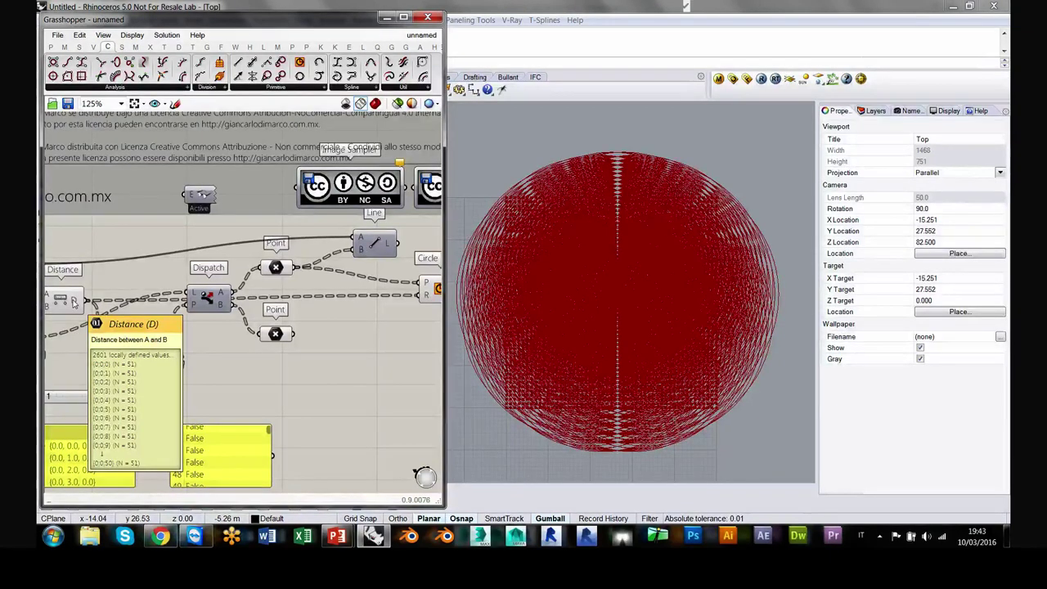
{"action": "left_click", "coordinate": [277, 268]}
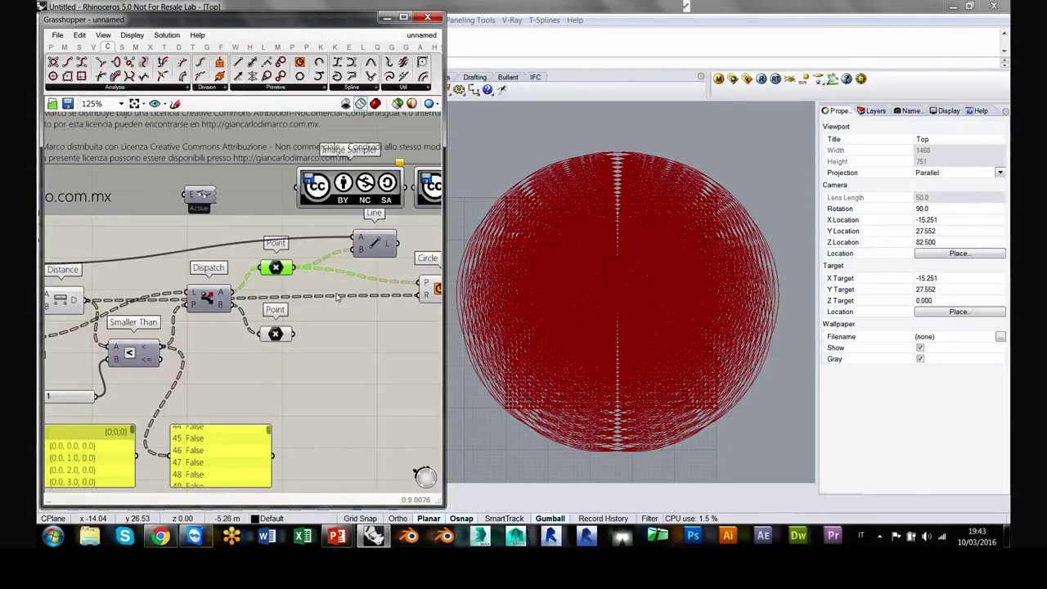
{"action": "right_click_drag", "start_coordinate": [329, 321], "coordinate": [293, 328]}
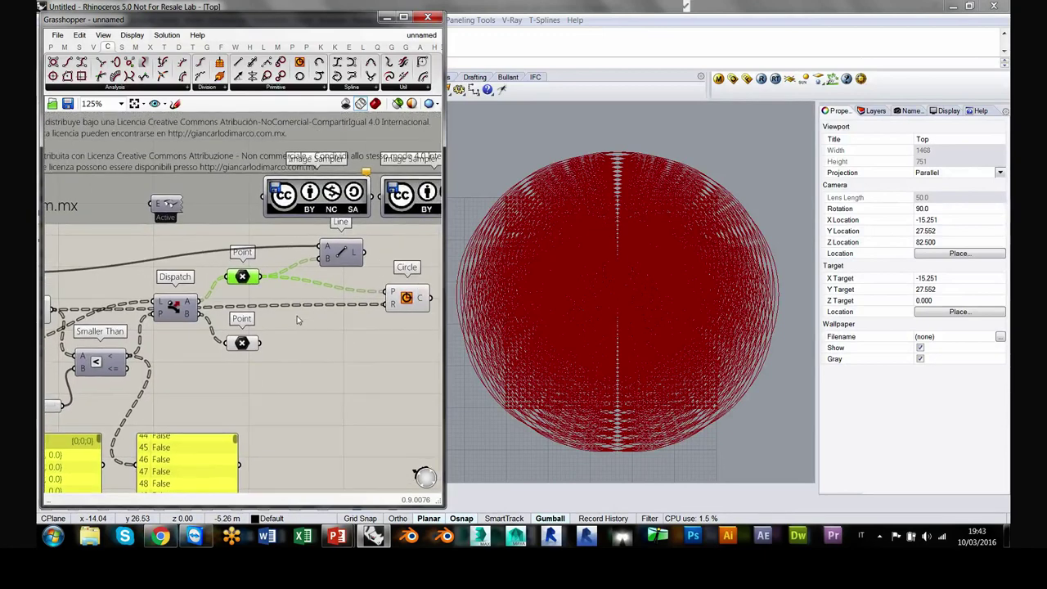